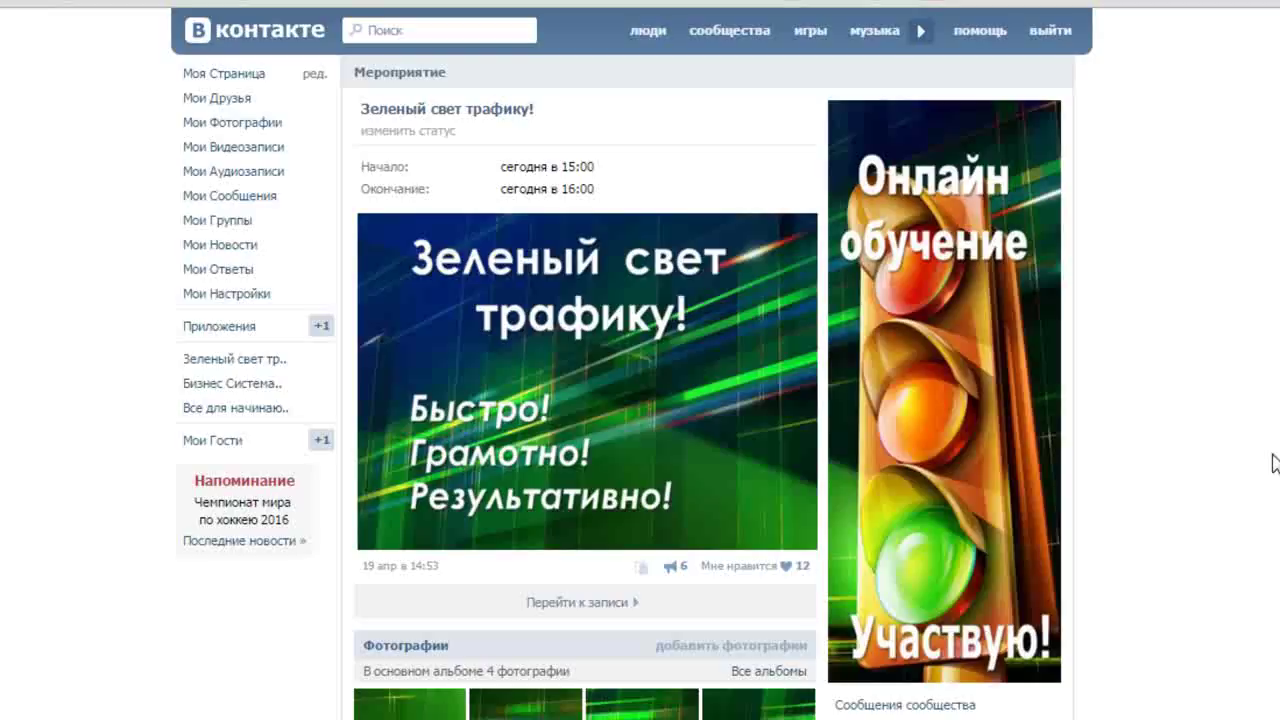
# Look over the «Зеленый свет трафику!» event page, from its banner and dates to its photos and first post
pyautogui.scroll(-7, 1240, 460)
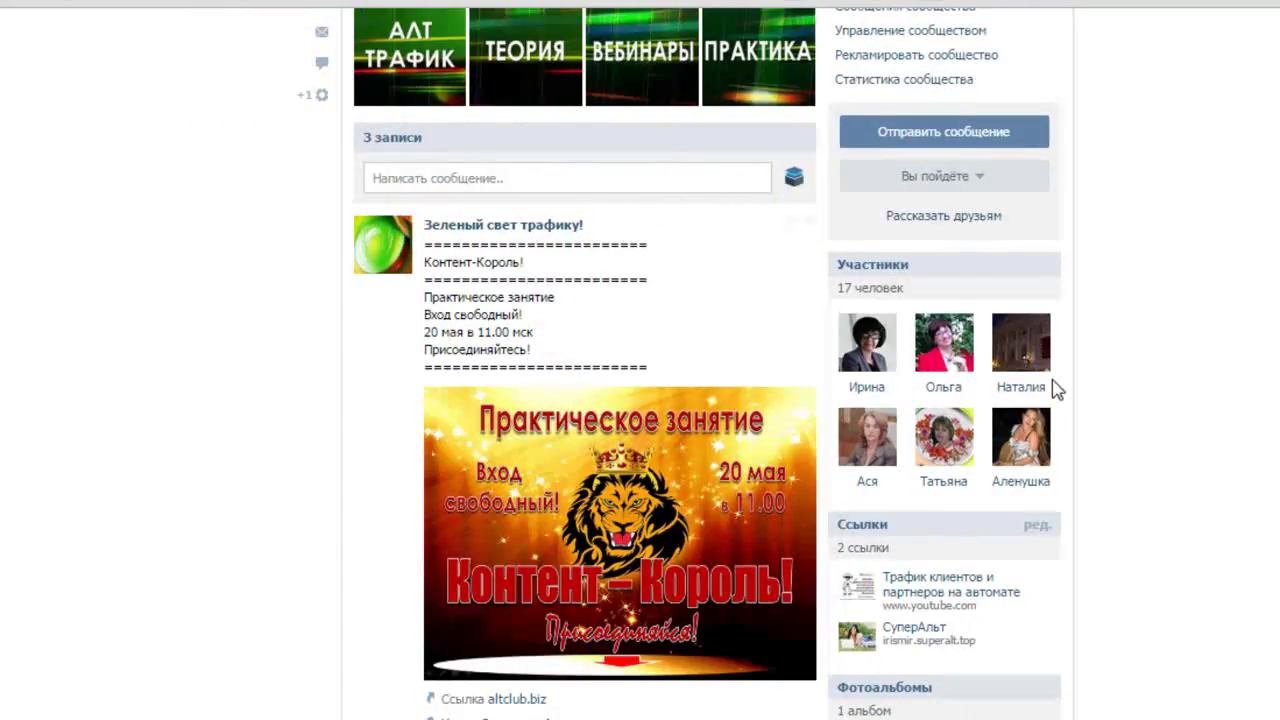
pyautogui.scroll(7, 1133, 343)
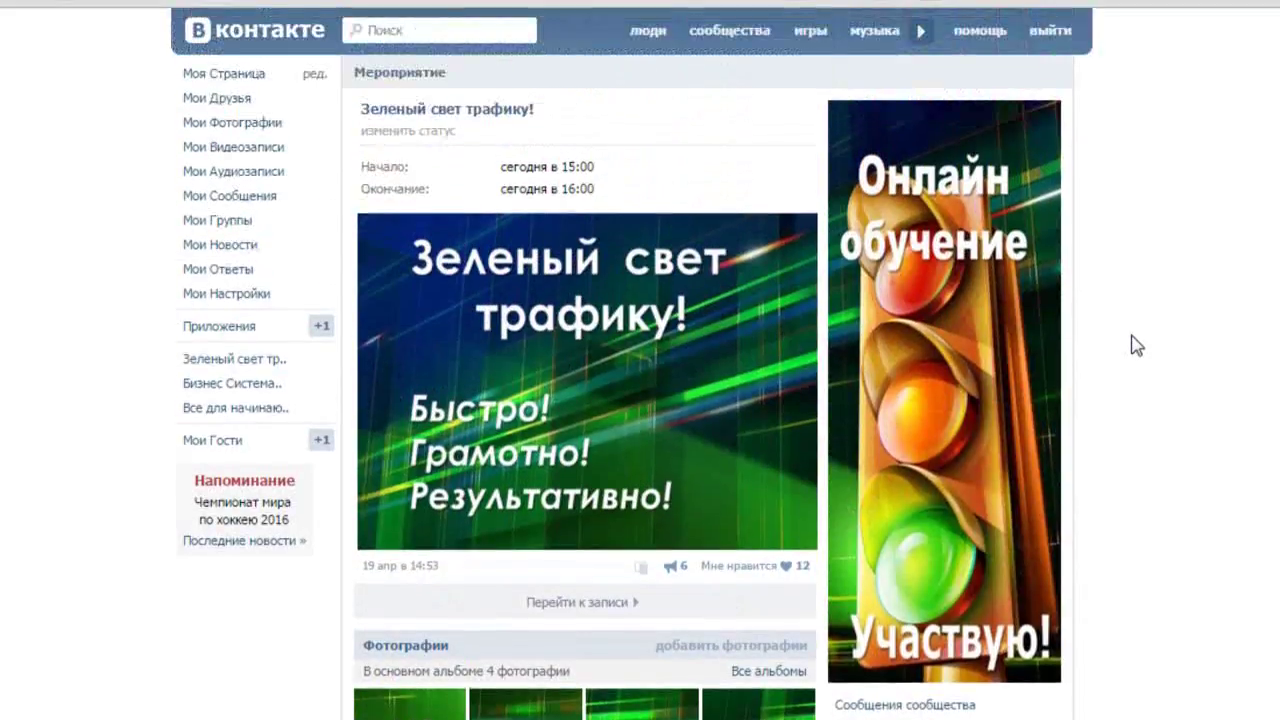
pyautogui.scroll(-1, 1237, 257)
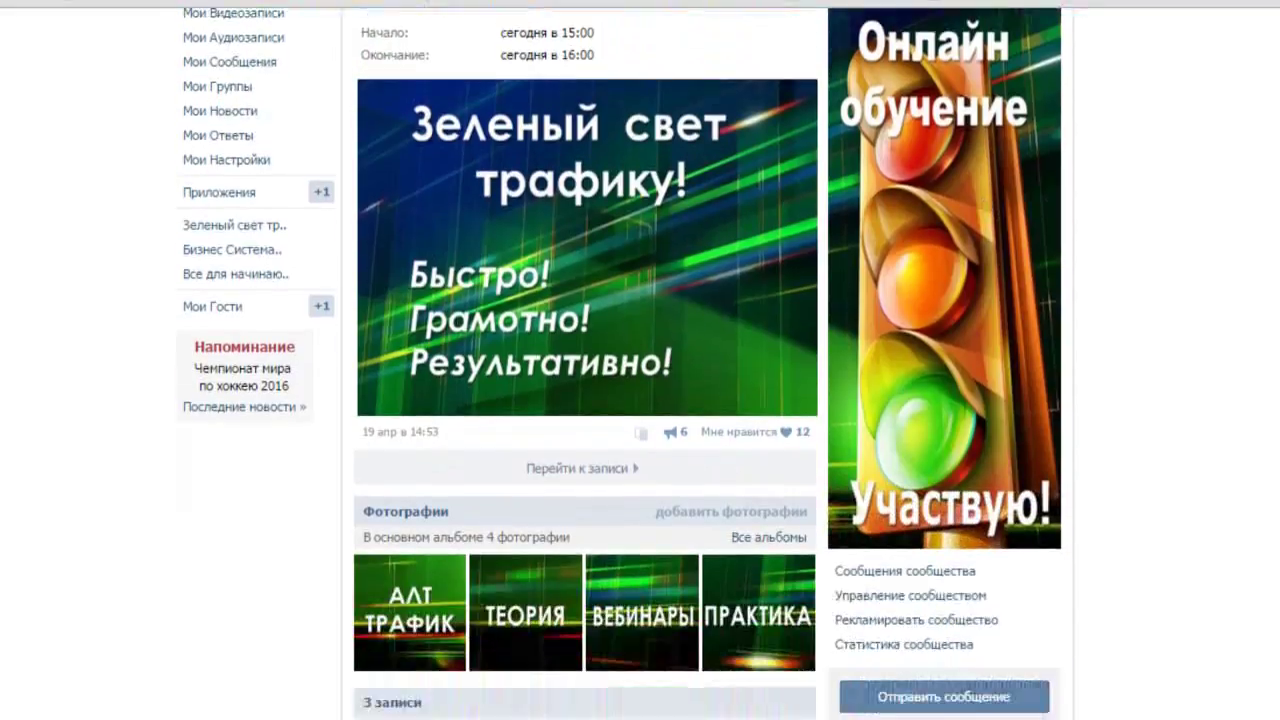
pyautogui.scroll(-1, 620, 360)
pyautogui.scroll(1, 620, 360)
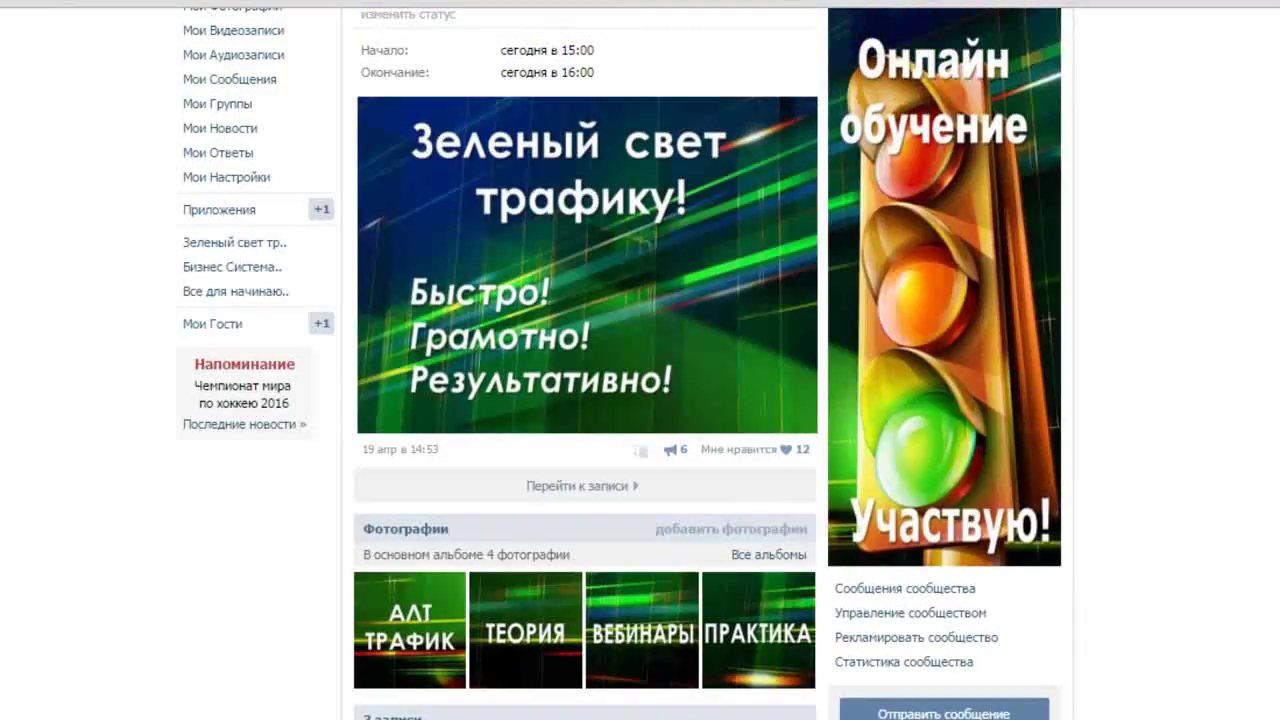
pyautogui.scroll(1, 1174, 381)
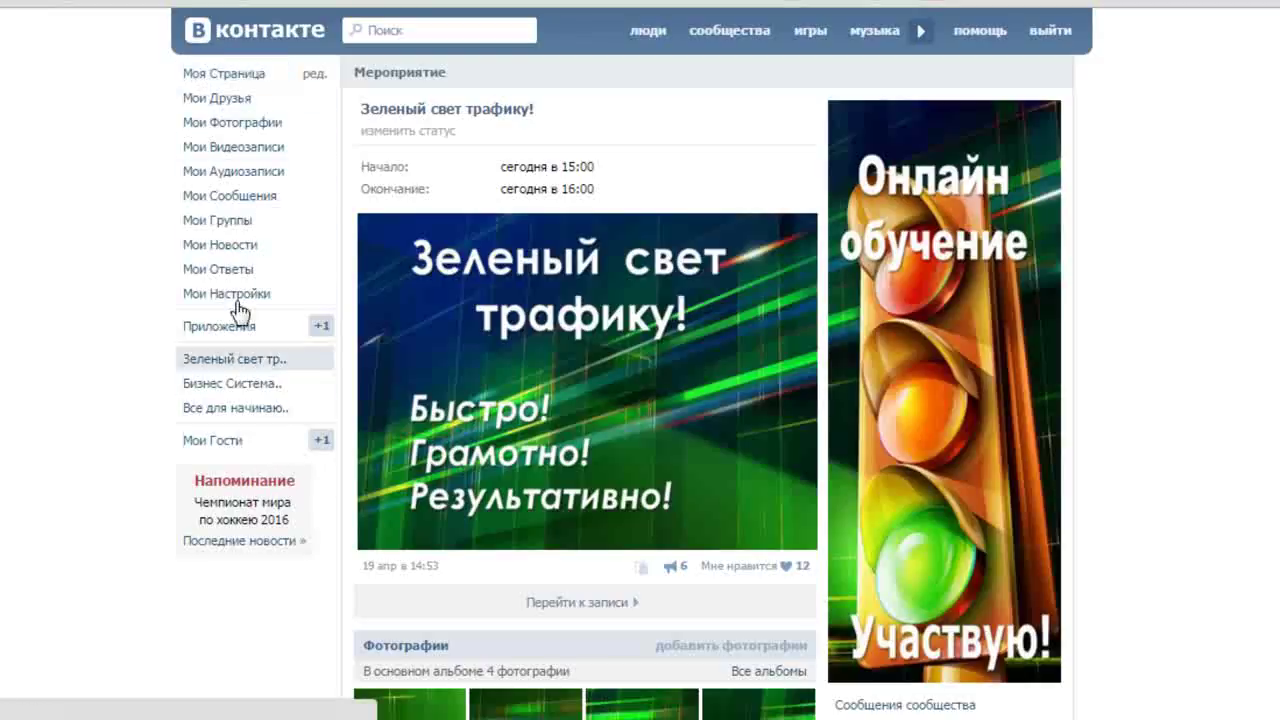
# View the new community form from the groups list, with the type Мероприятие selected, and close it without creating anything
pyautogui.click(244, 222)
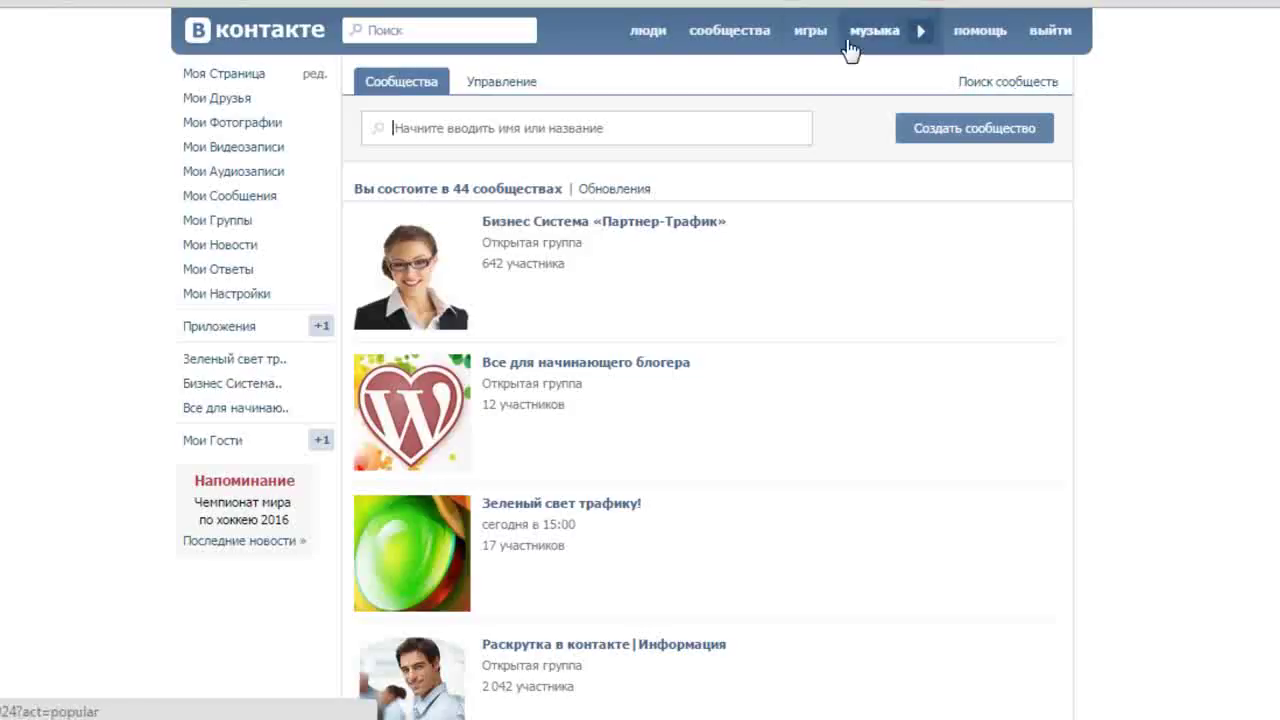
pyautogui.click(982, 138)
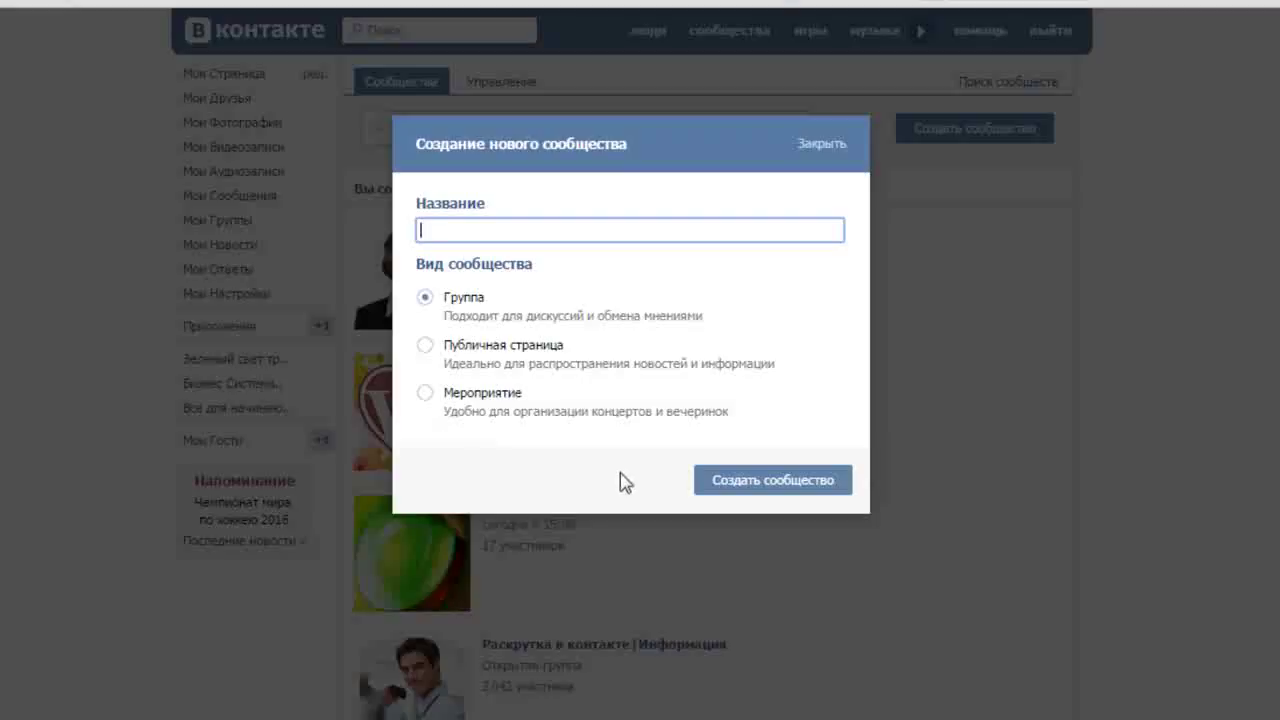
pyautogui.click(426, 395)
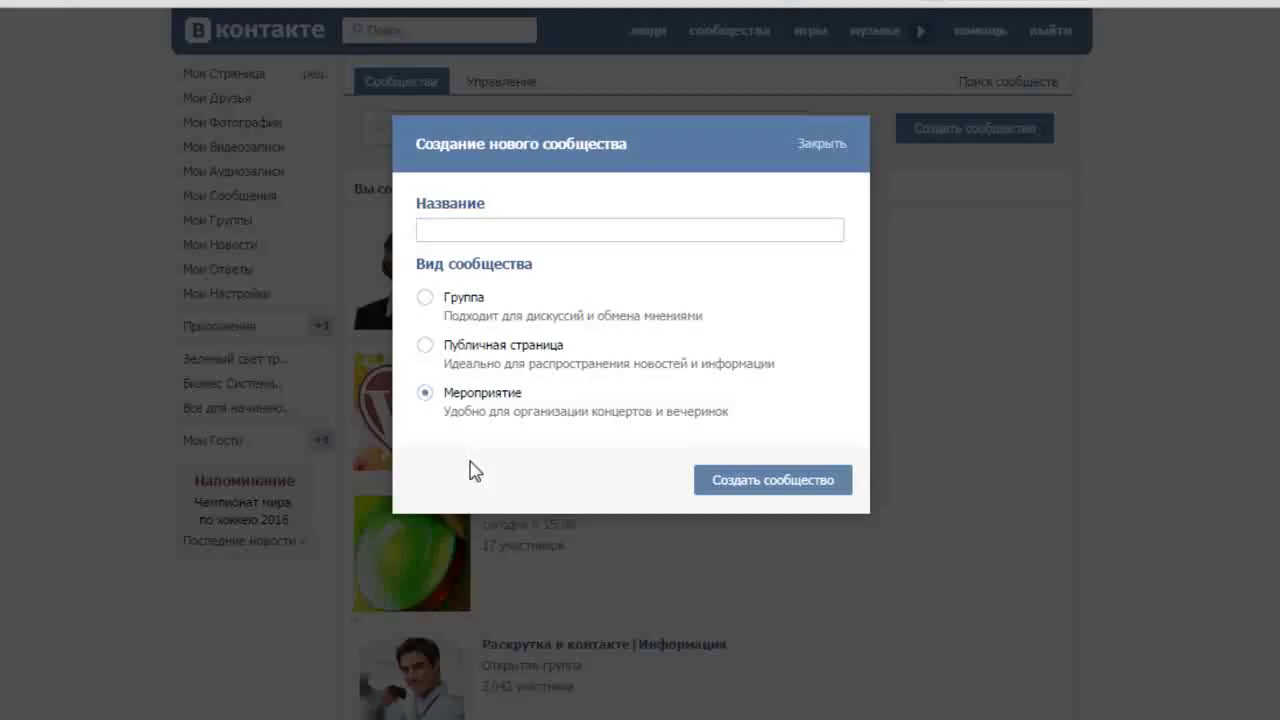
pyautogui.click(740, 484)
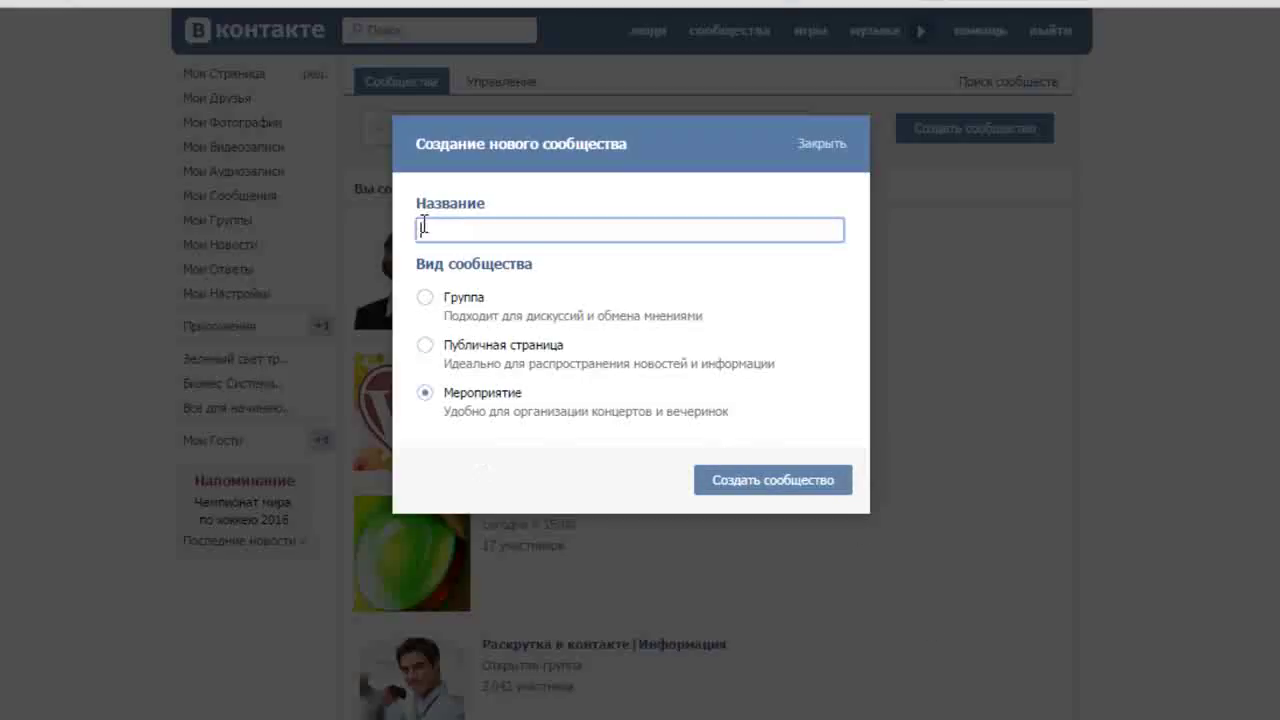
pyautogui.write('Тестовое')
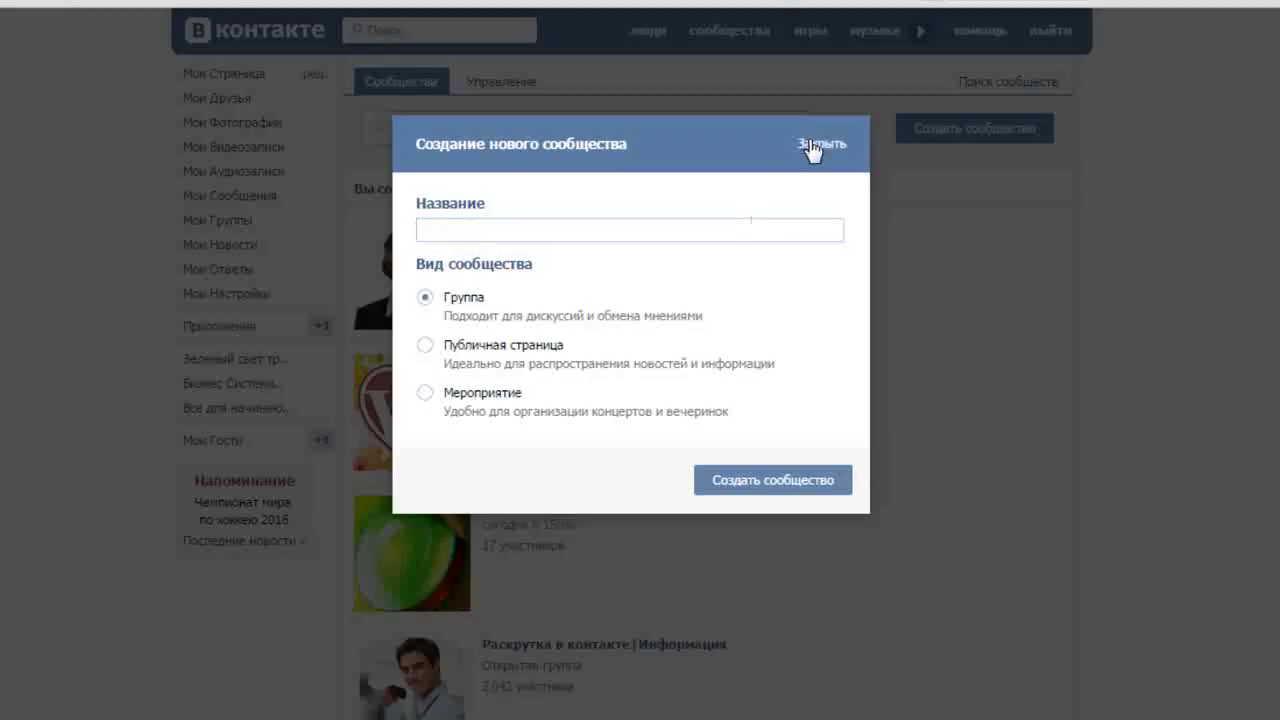
pyautogui.click(813, 146)
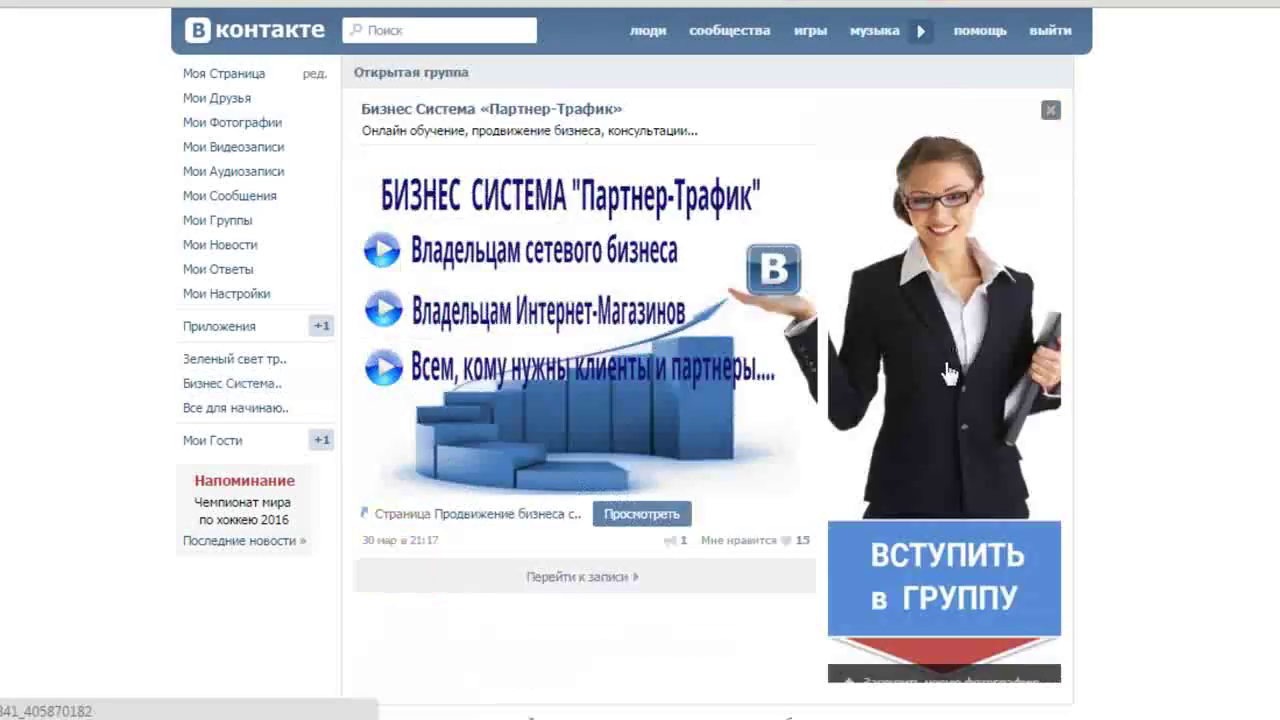
# Look through the wall posts of the open group «Бизнес Система «Партнер-Трафик»» and return to the page header
pyautogui.scroll(-3, 945, 400)
pyautogui.scroll(-4, 940, 410)
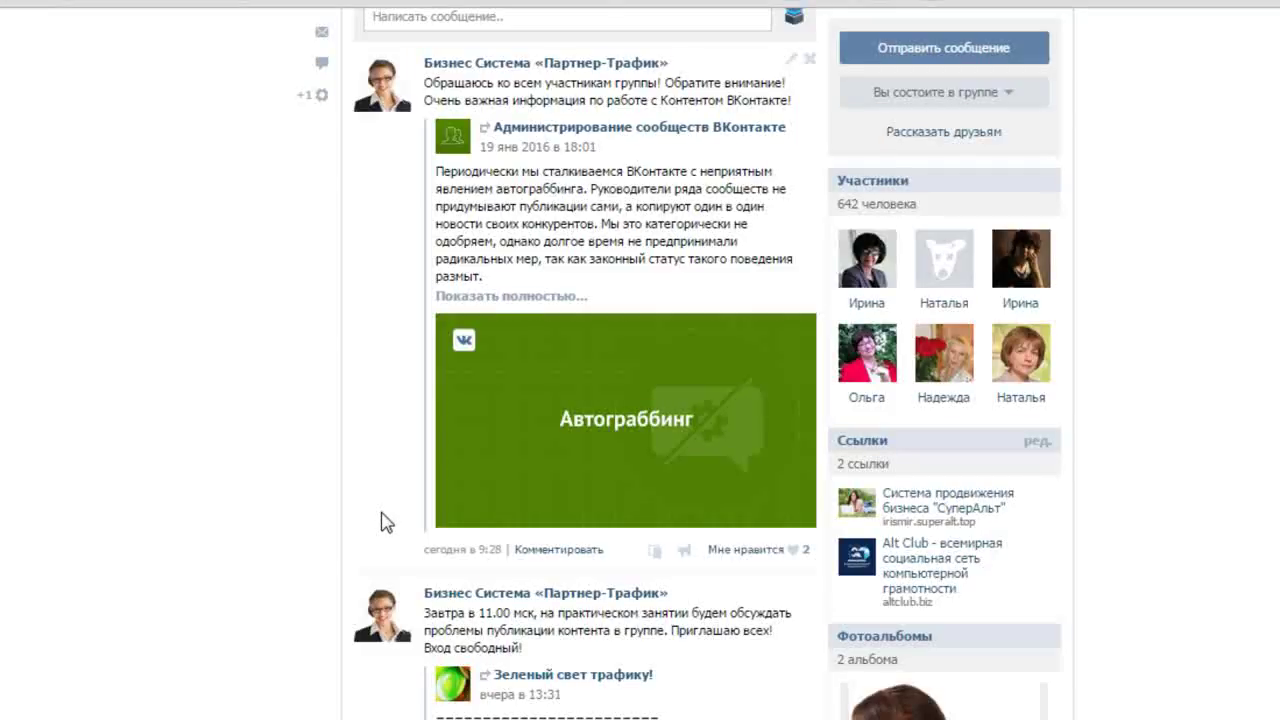
pyautogui.scroll(5, 402, 463)
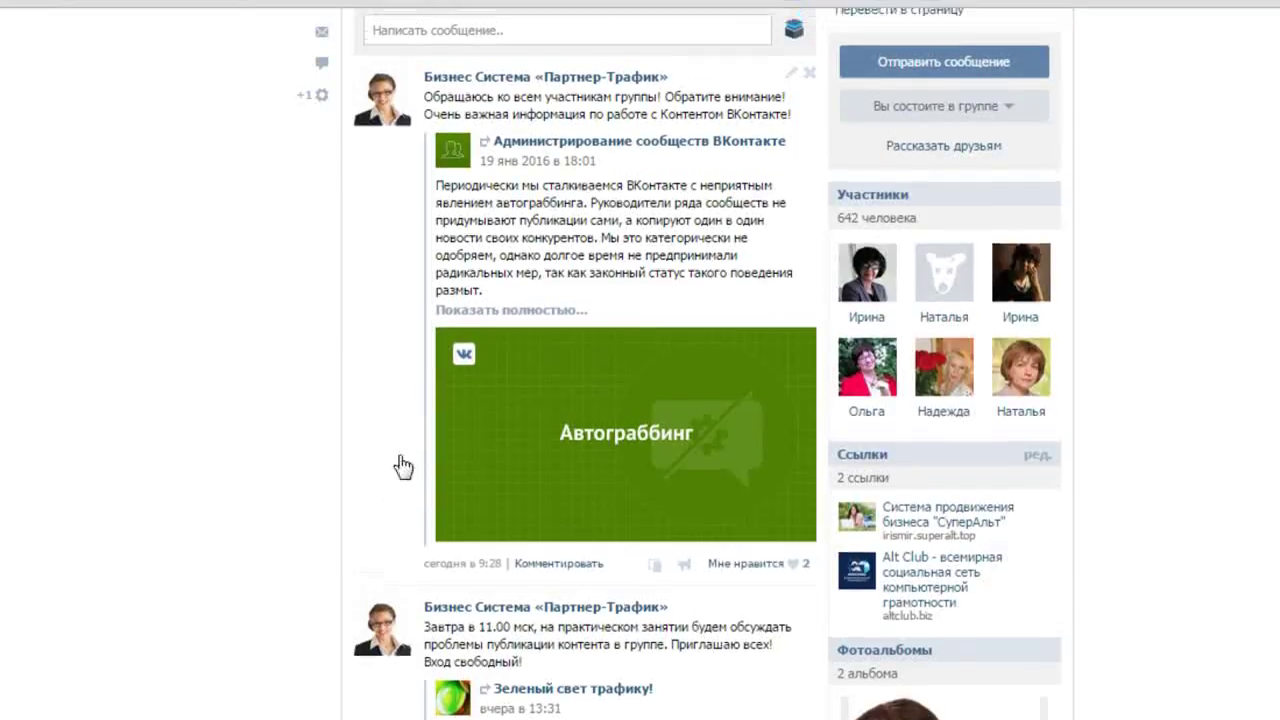
pyautogui.scroll(4, 400, 463)
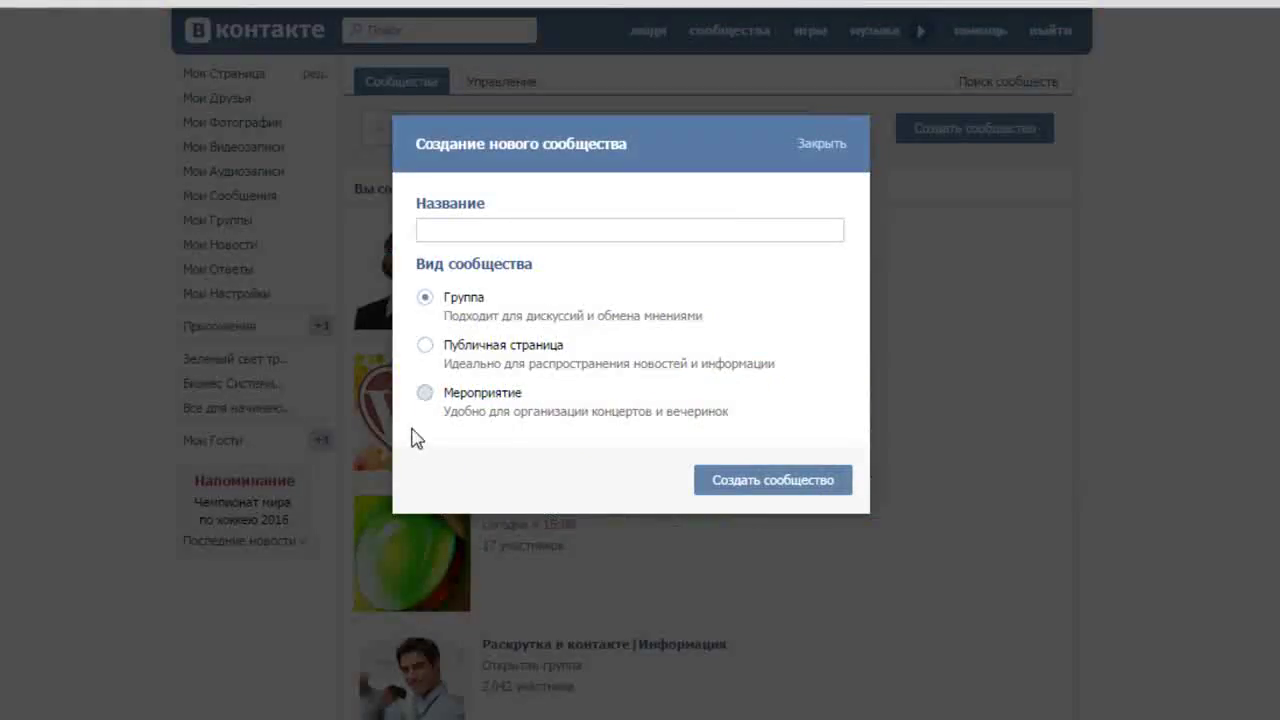
# Close the new community form, open the «Зеленый свет трафику!» event page and review its header and photo strip
pyautogui.click(864, 136)
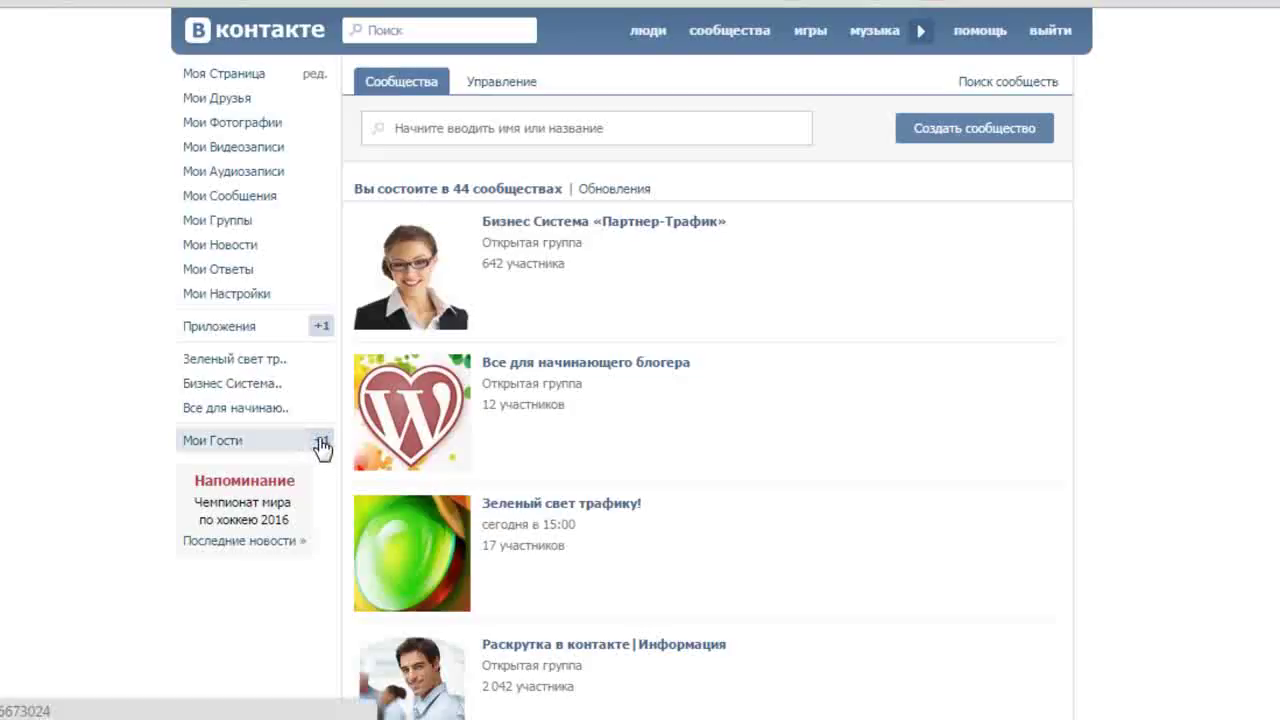
pyautogui.click(250, 365)
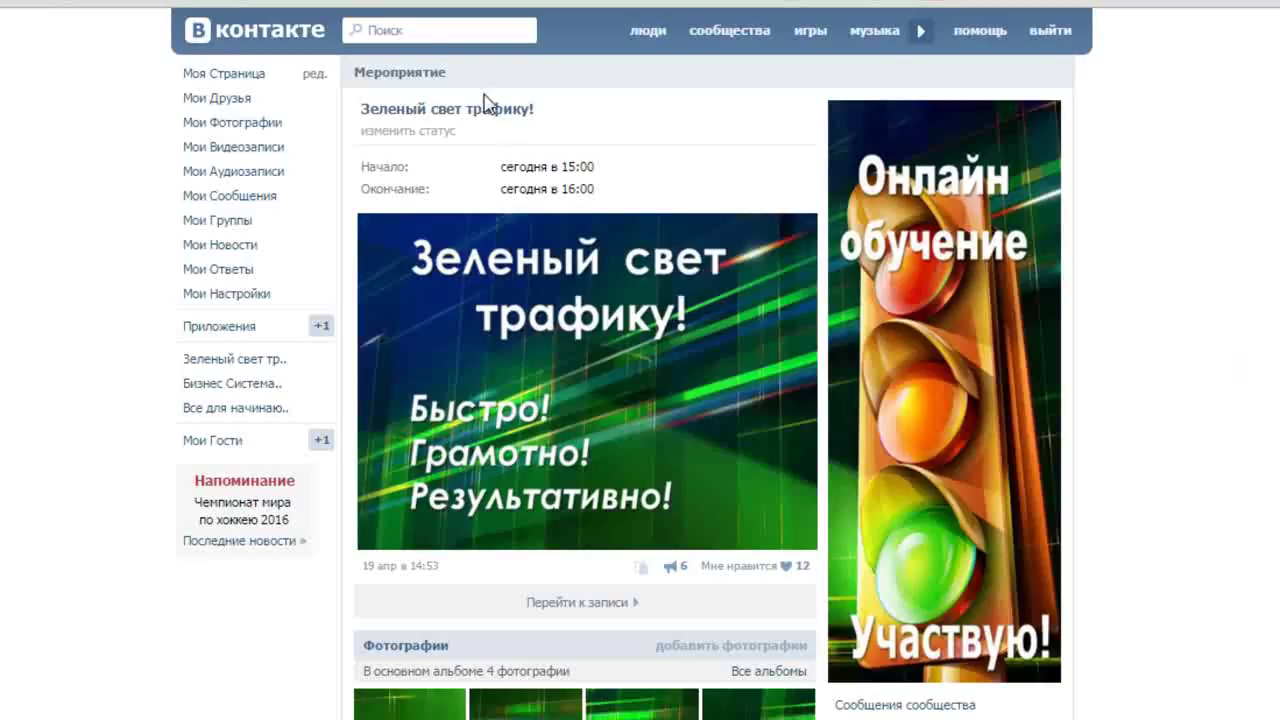
pyautogui.scroll(-2, 1128, 244)
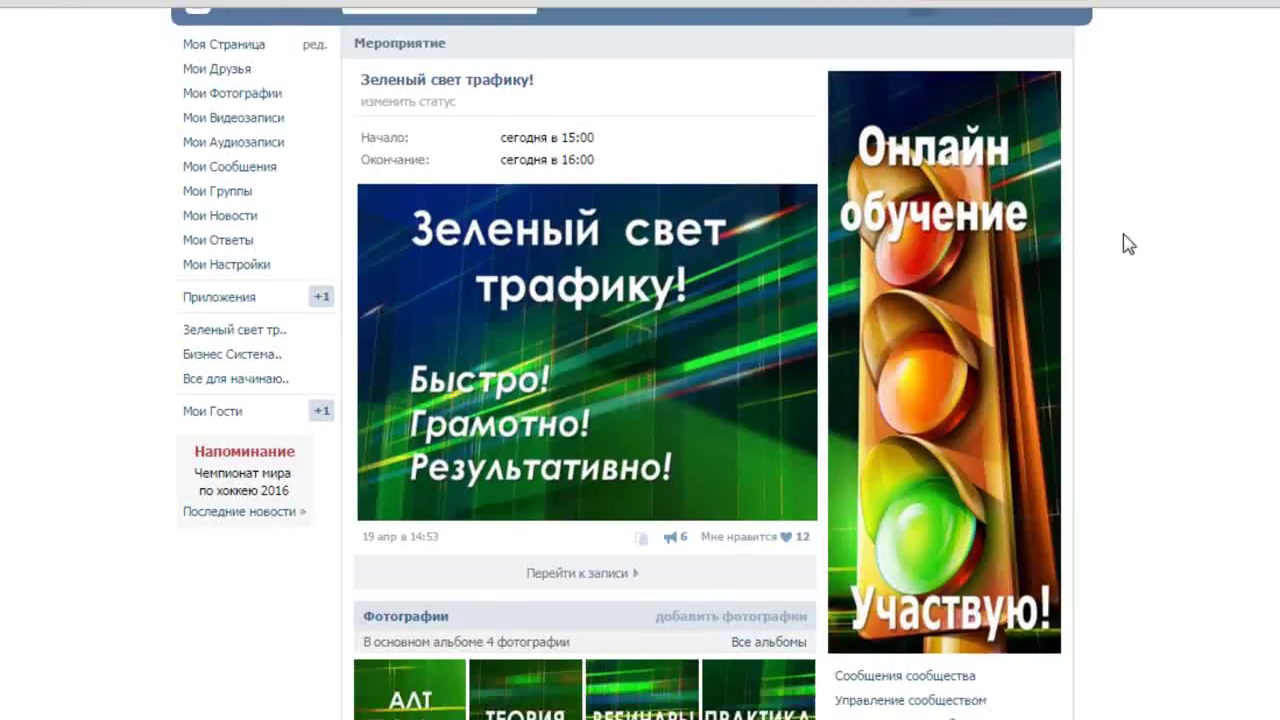
pyautogui.scroll(1, 1128, 244)
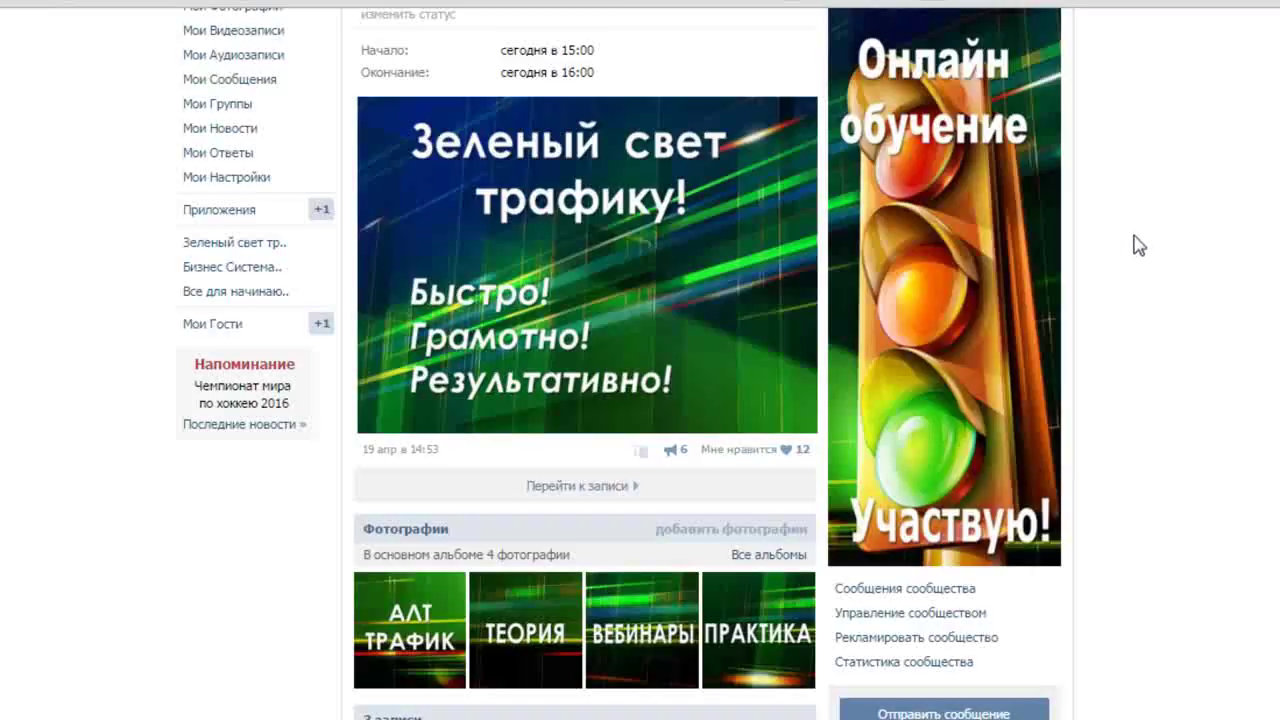
pyautogui.scroll(1, 1136, 242)
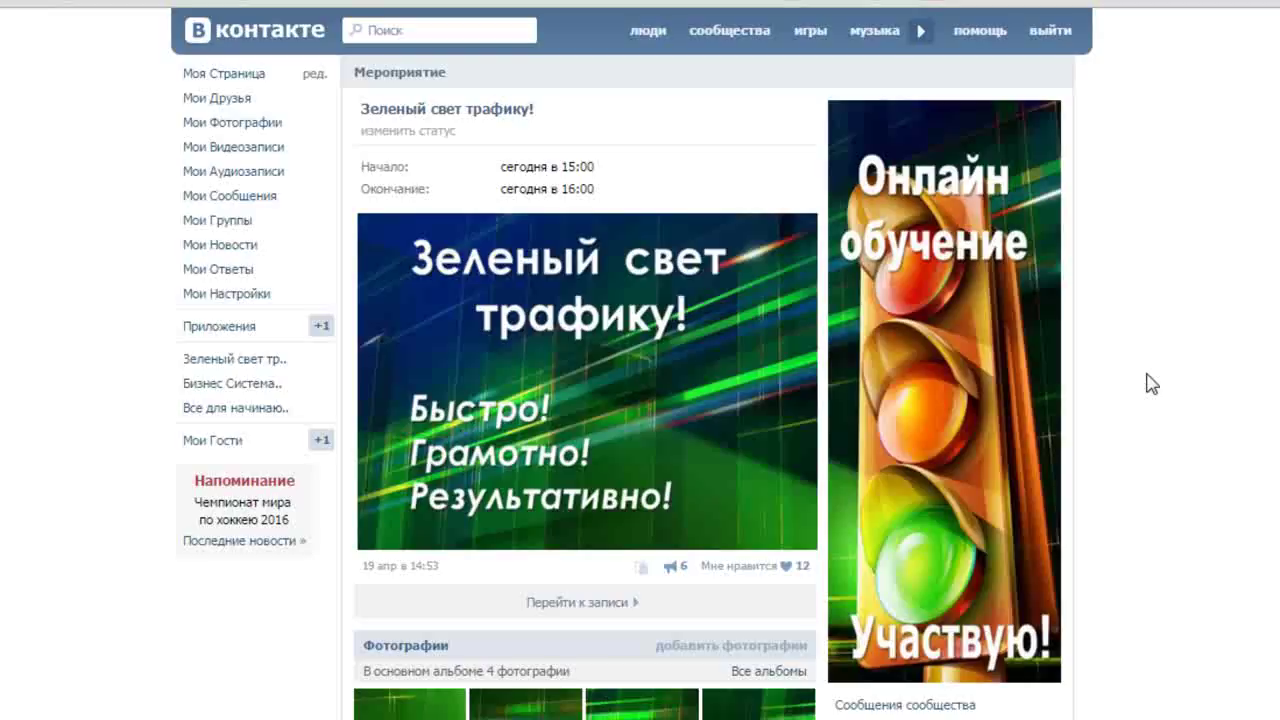
# View the ПРАКТИКА photo on the event page, read its description with the lesson recordings link, and close it
pyautogui.scroll(-3, 1120, 375)
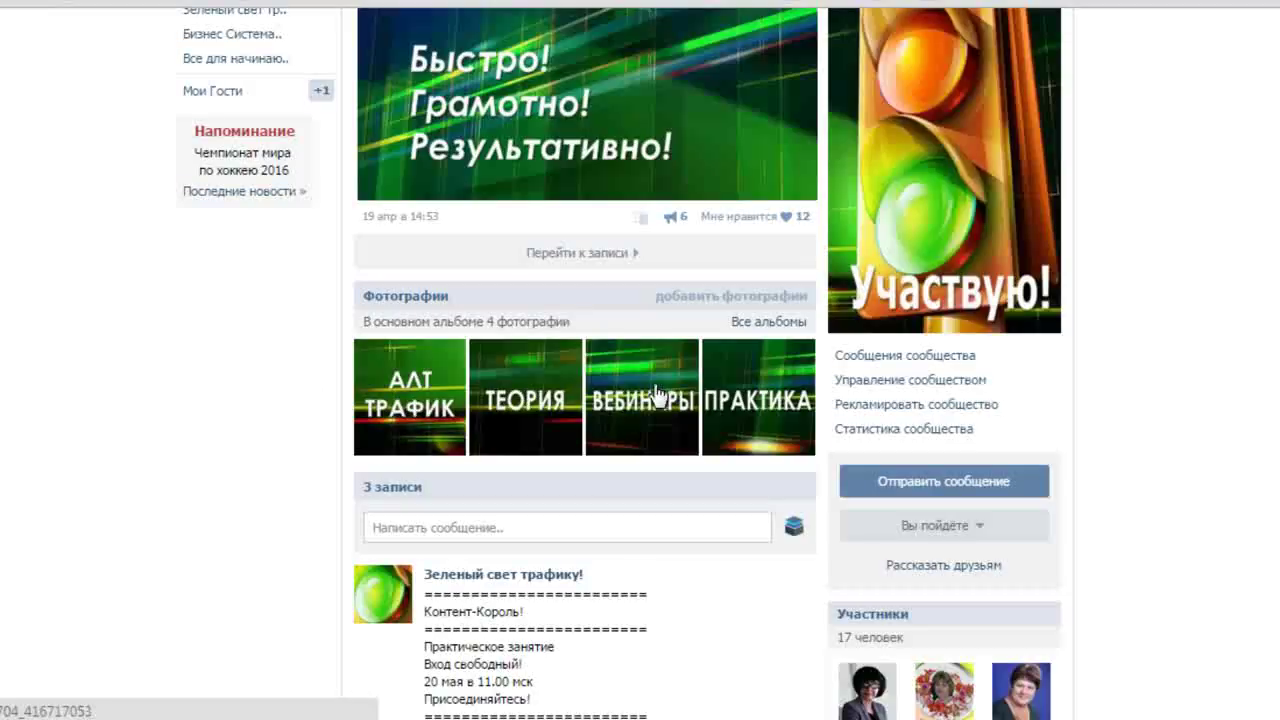
pyautogui.click(742, 403)
pyautogui.scroll(-3, 837, 257)
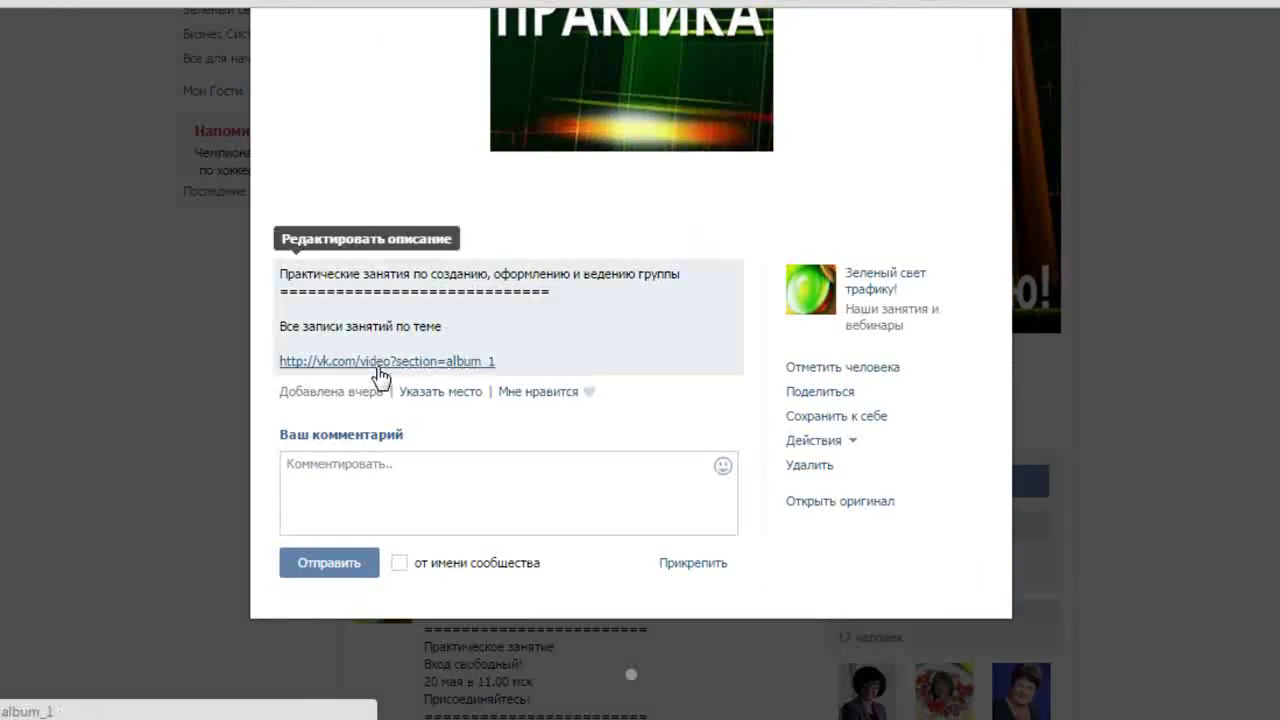
pyautogui.scroll(3, 820, 410)
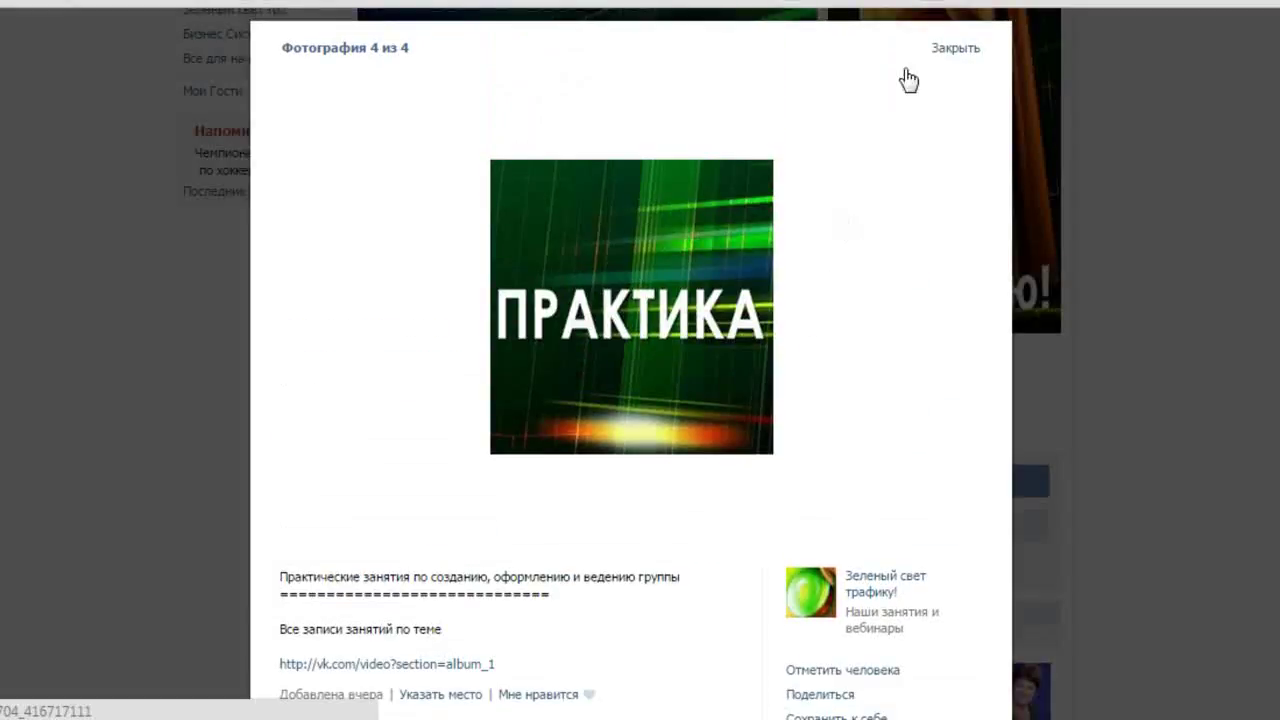
pyautogui.click(1225, 130)
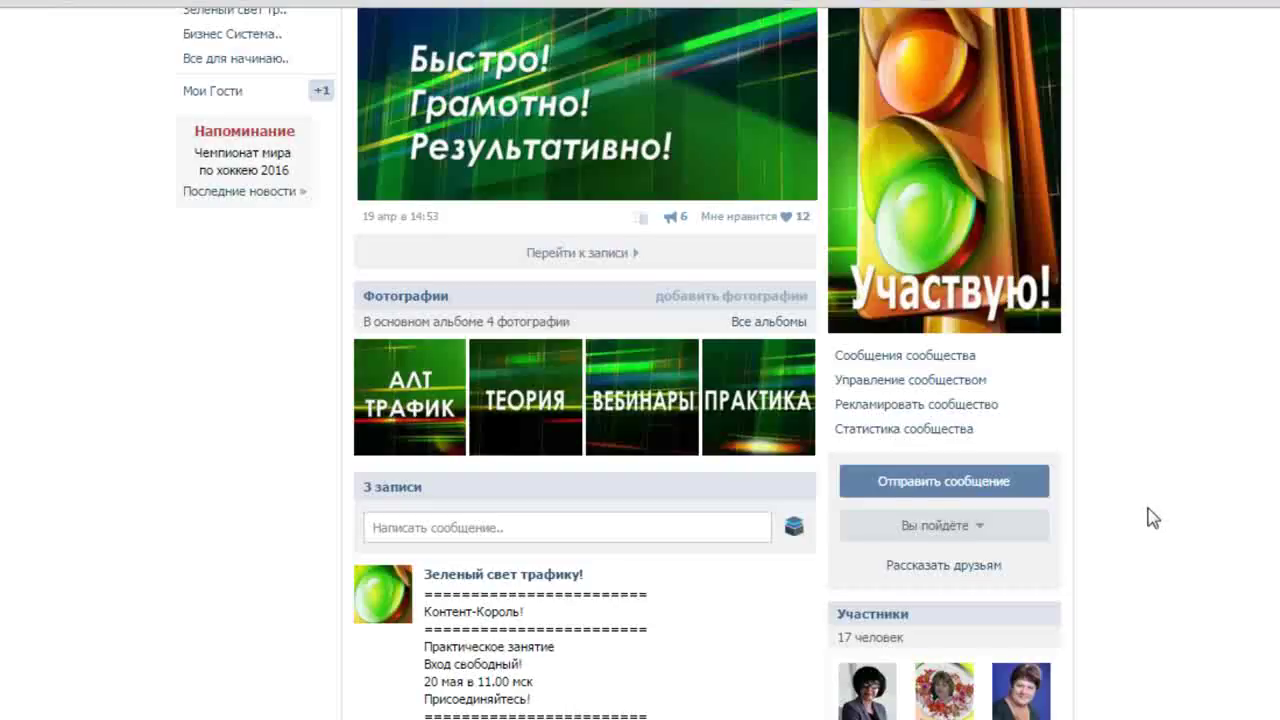
# Look over the posts and participants on the «Я Вам покажу!» event page
pyautogui.scroll(4, 1150, 518)
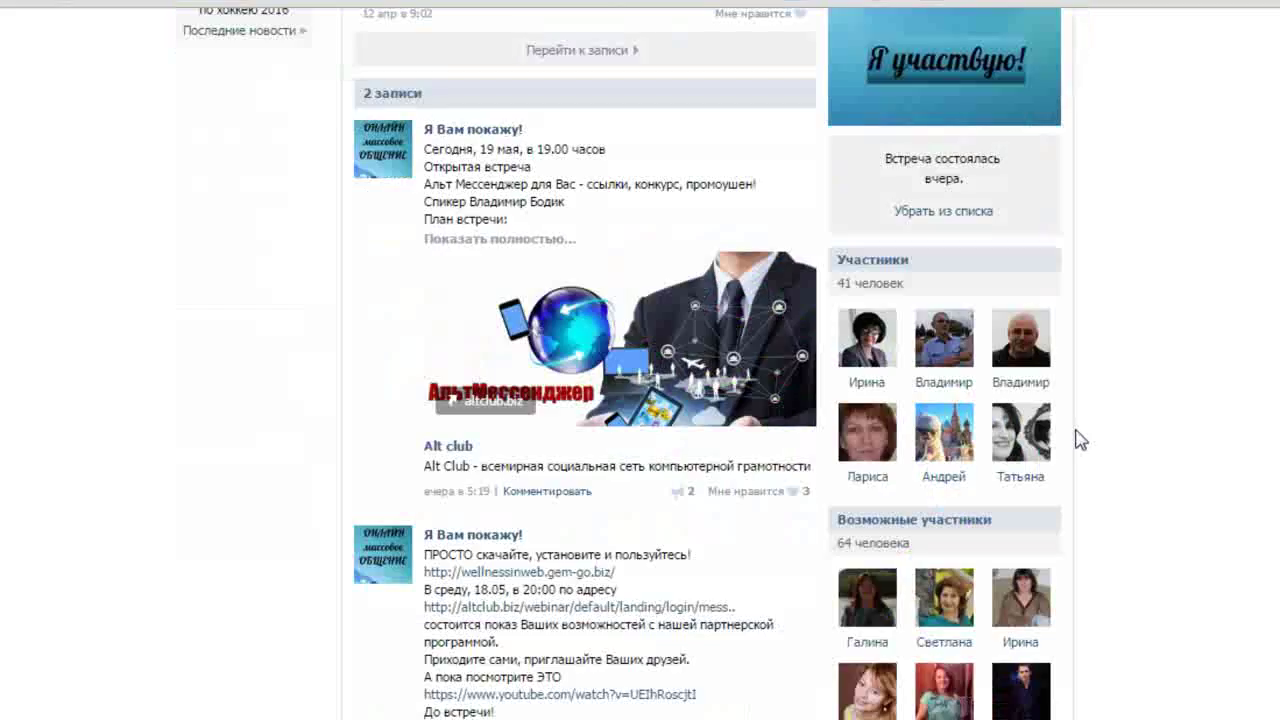
pyautogui.scroll(5, 1248, 286)
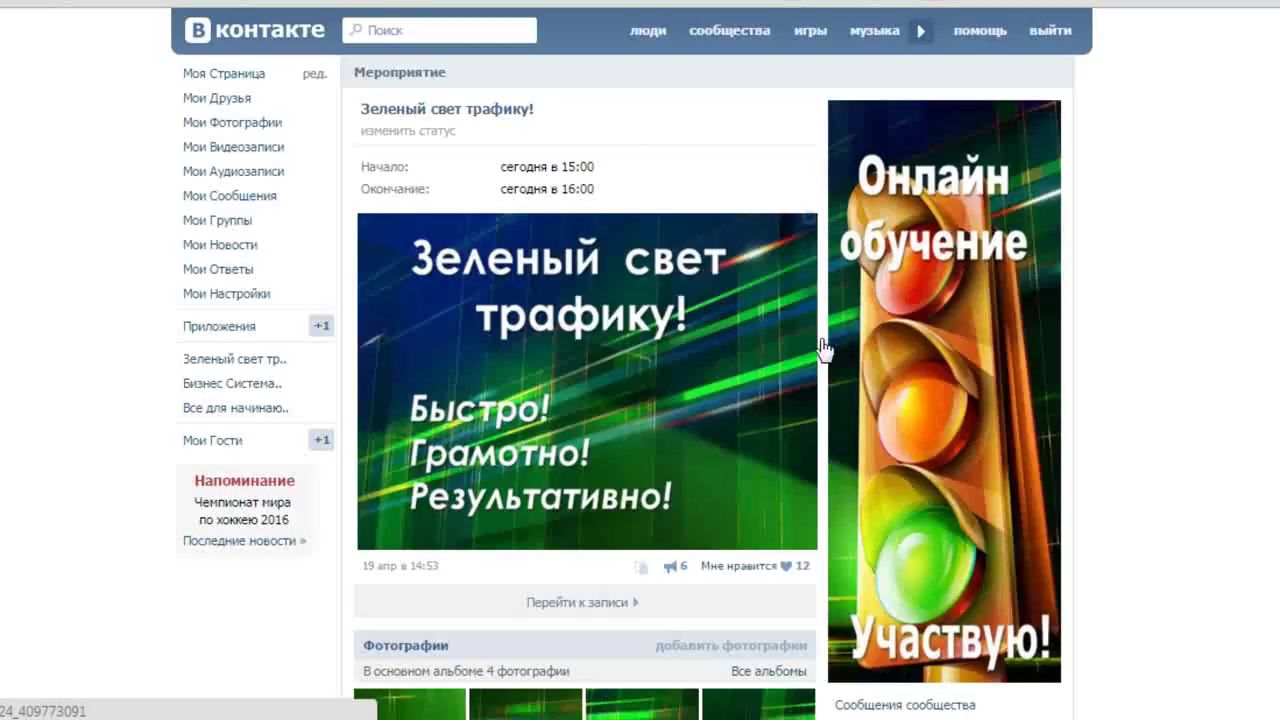
# Examine the 21 April post on the «Зеленый свет трафику!» wall, including its registration and group links and attached video
pyautogui.scroll(-10, 1172, 258)
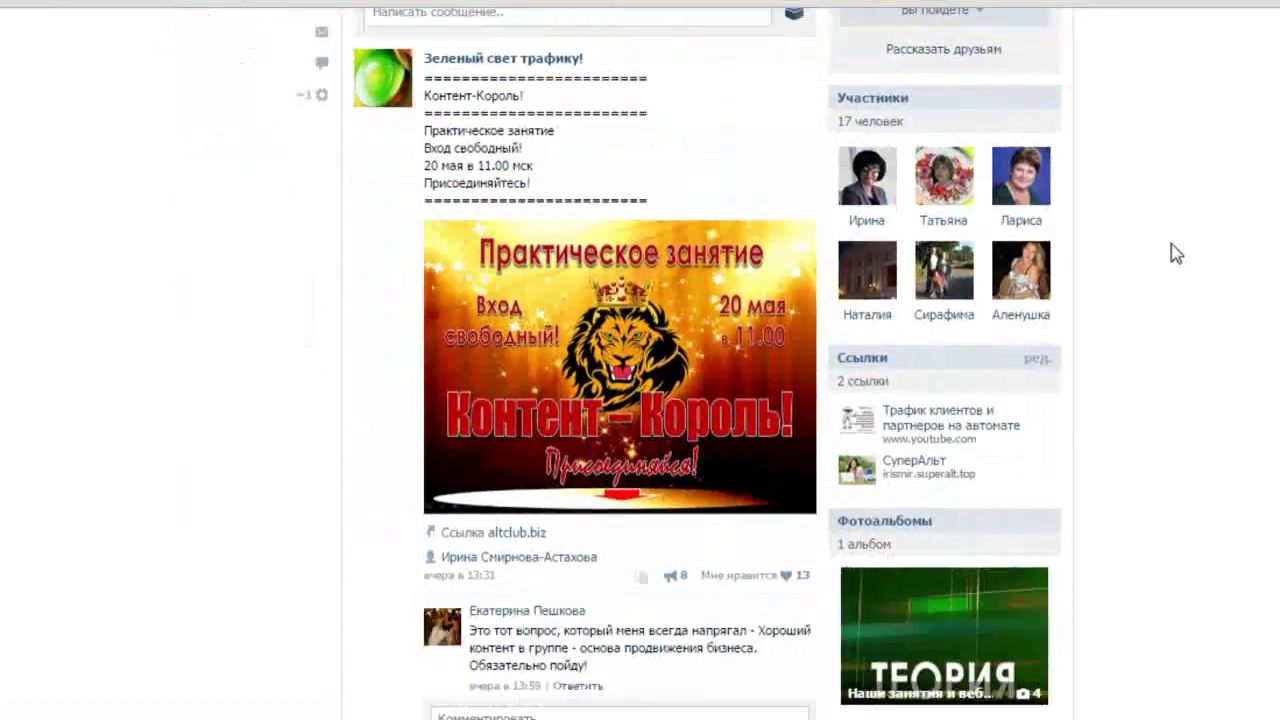
pyautogui.scroll(-5, 1176, 253)
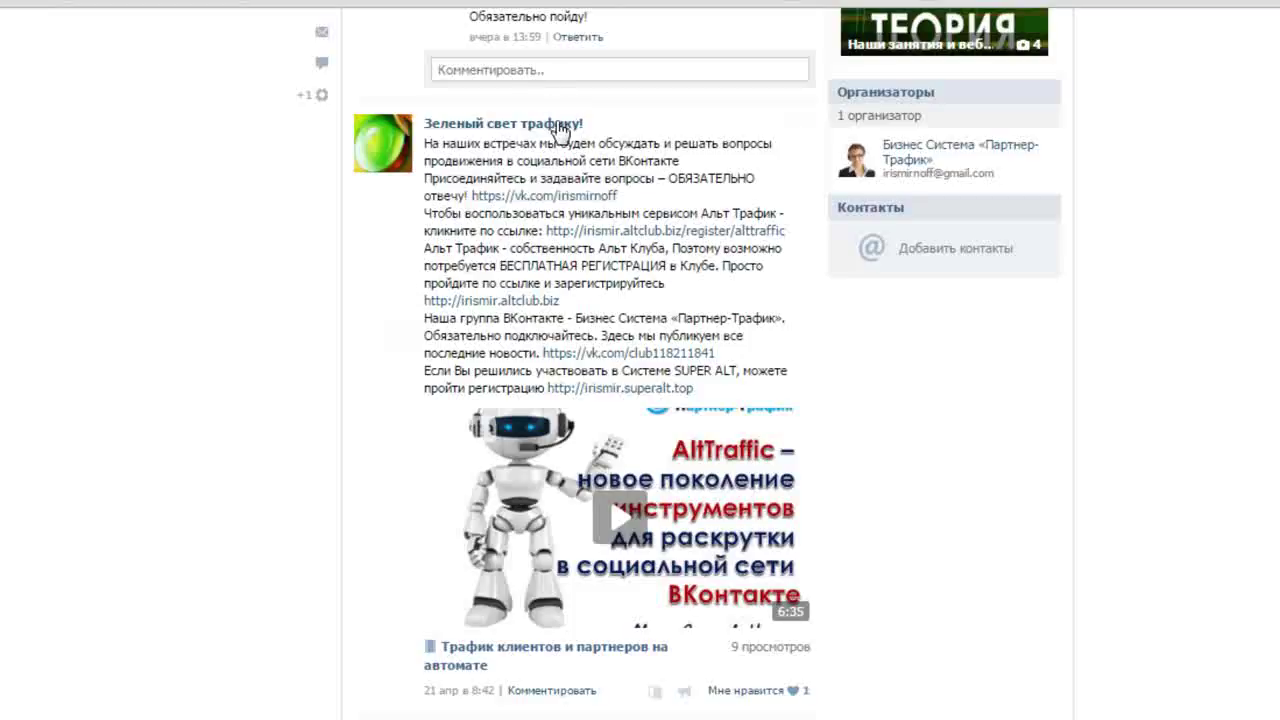
pyautogui.moveTo(548, 202)
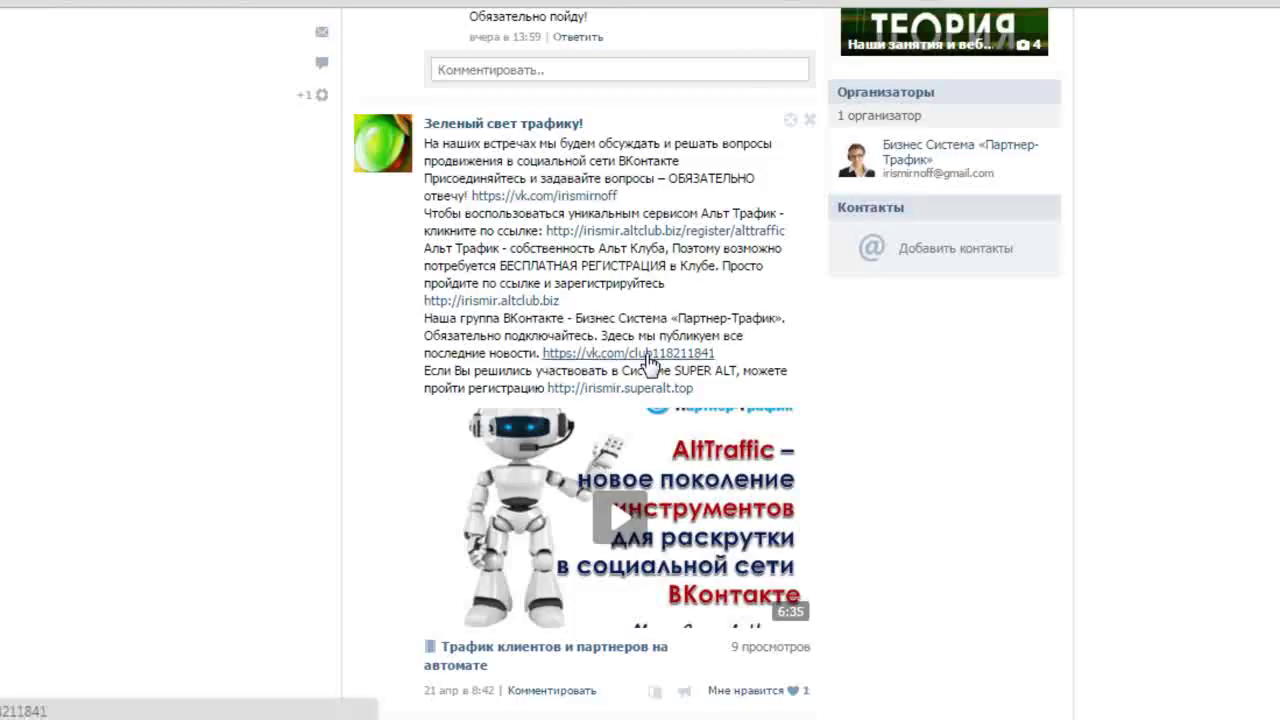
pyautogui.moveTo(648, 360)
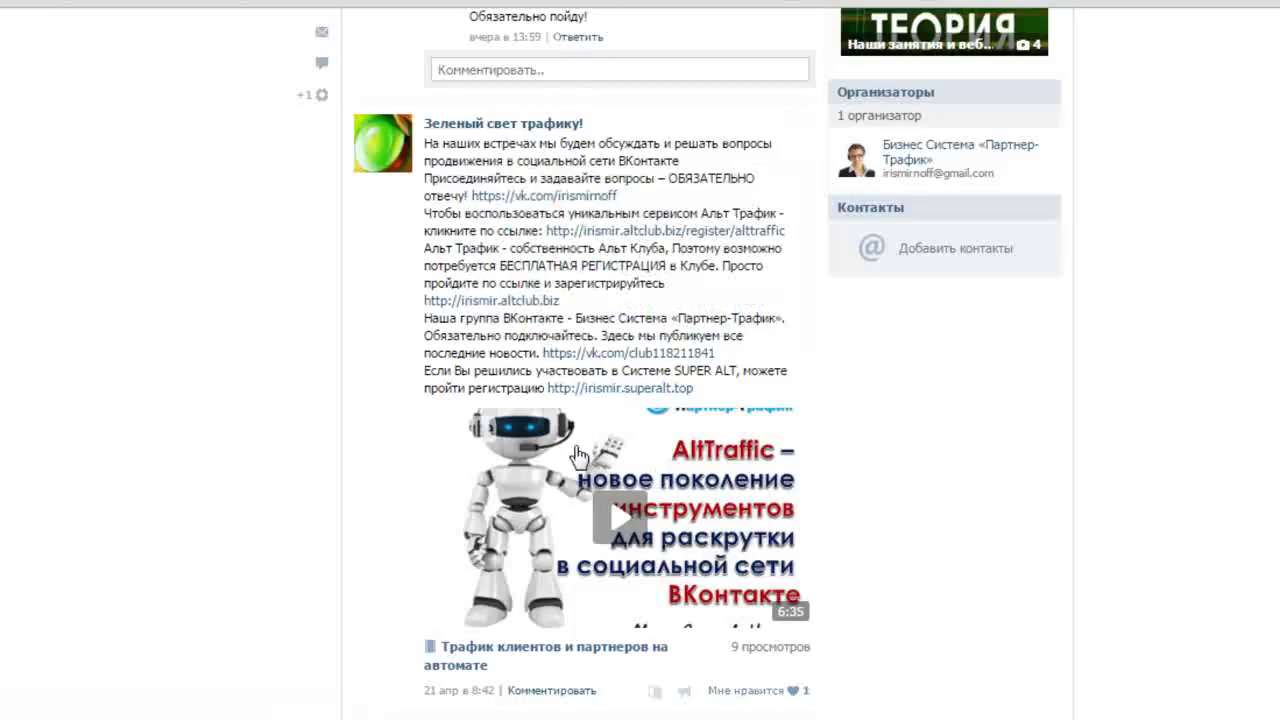
pyautogui.scroll(-1, 866, 394)
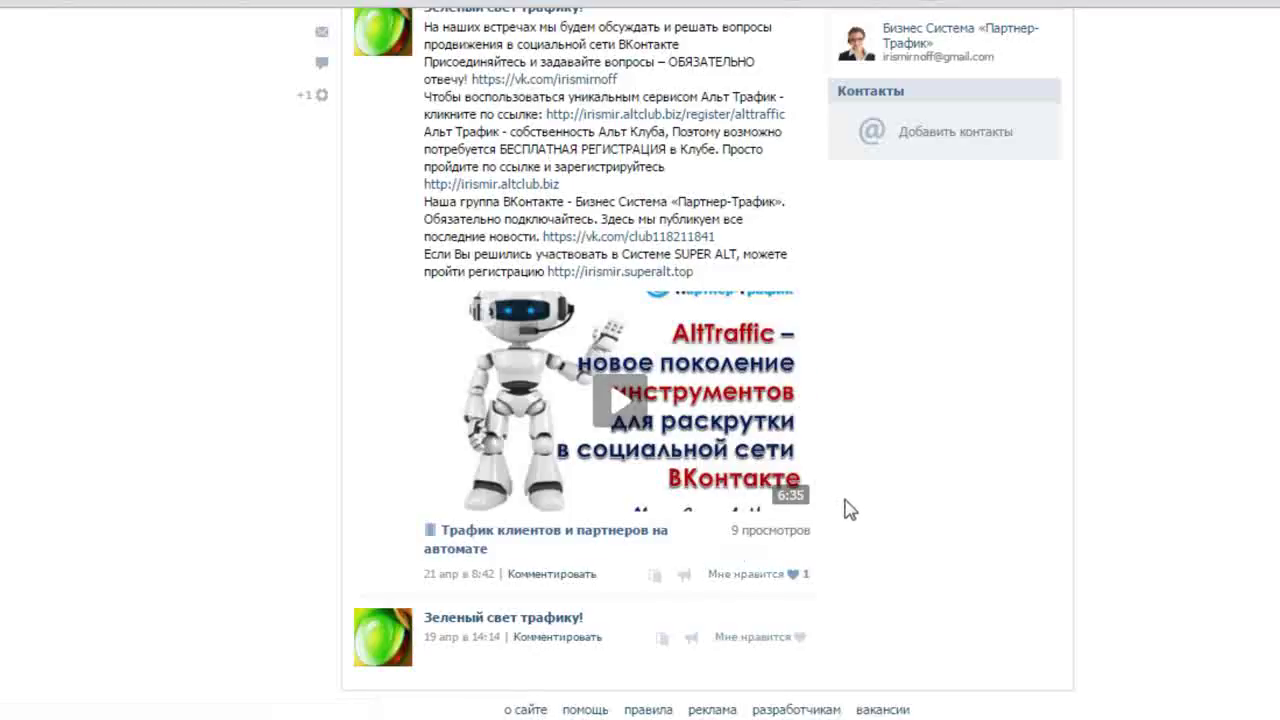
pyautogui.scroll(1, 848, 508)
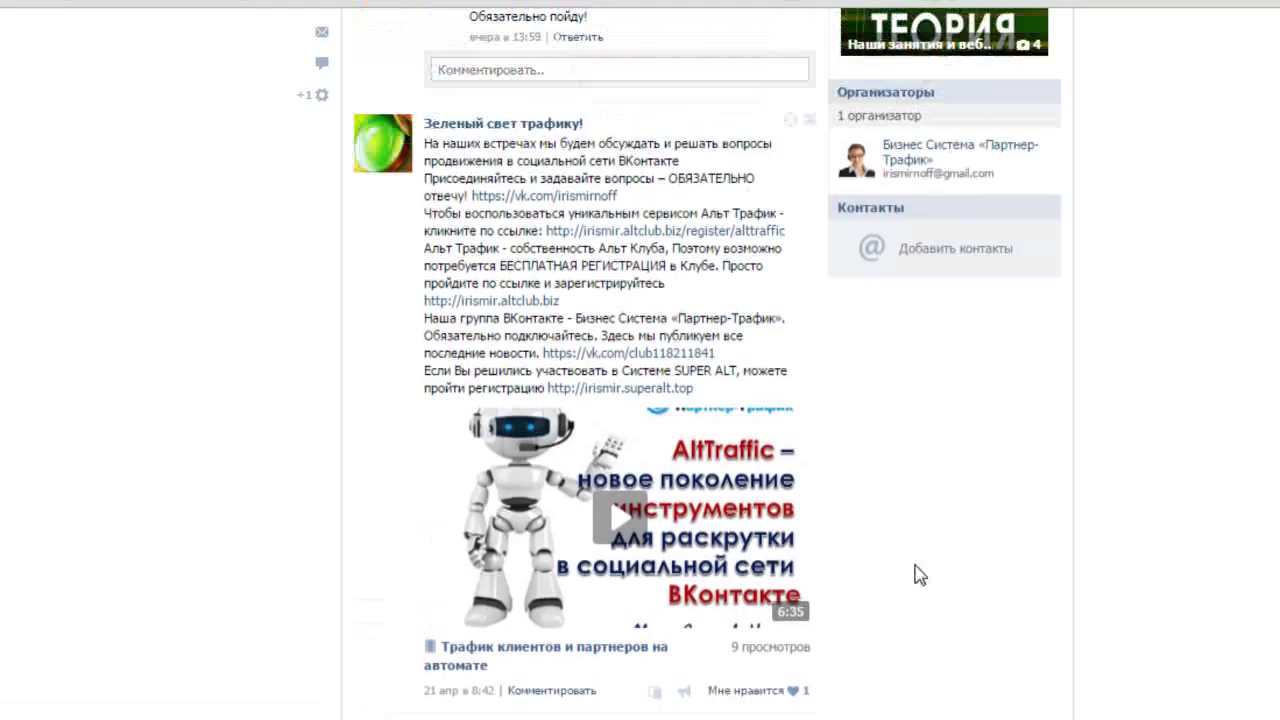
# Examine the «Контент-Король!» practical lesson announcement, including its image and the attached altclub.biz link
pyautogui.scroll(6, 948, 522)
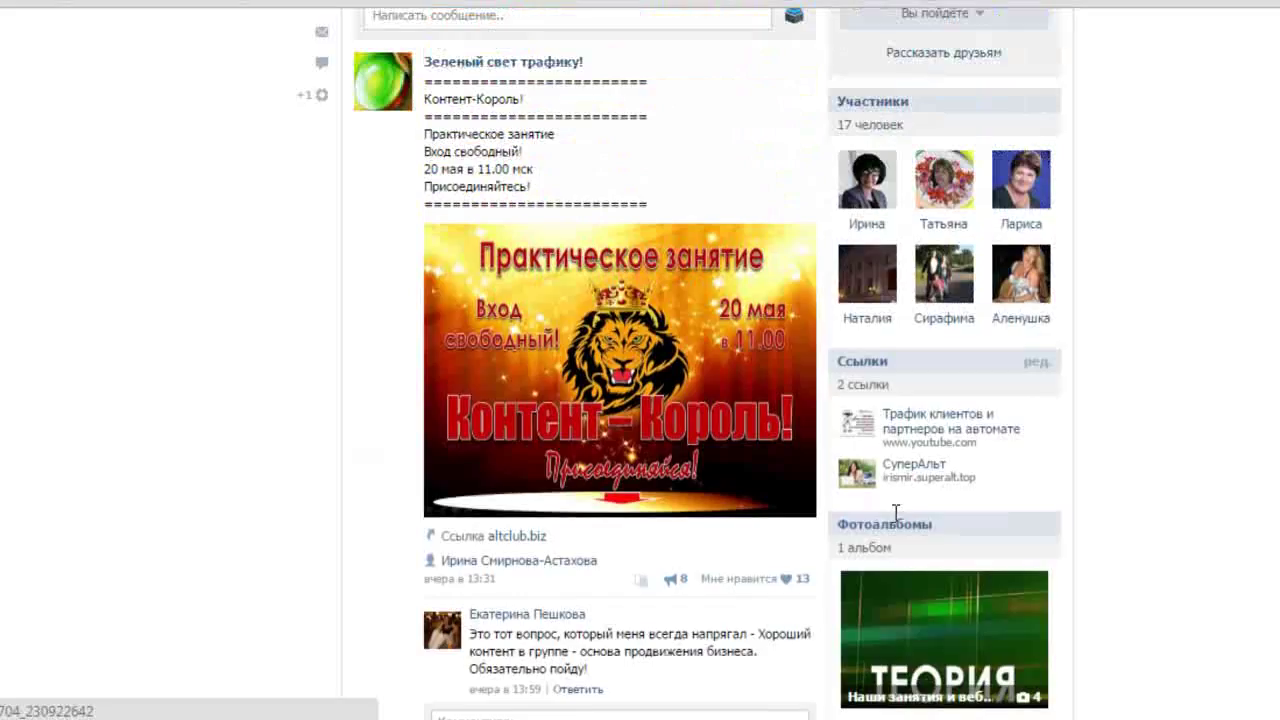
pyautogui.scroll(-1, 820, 450)
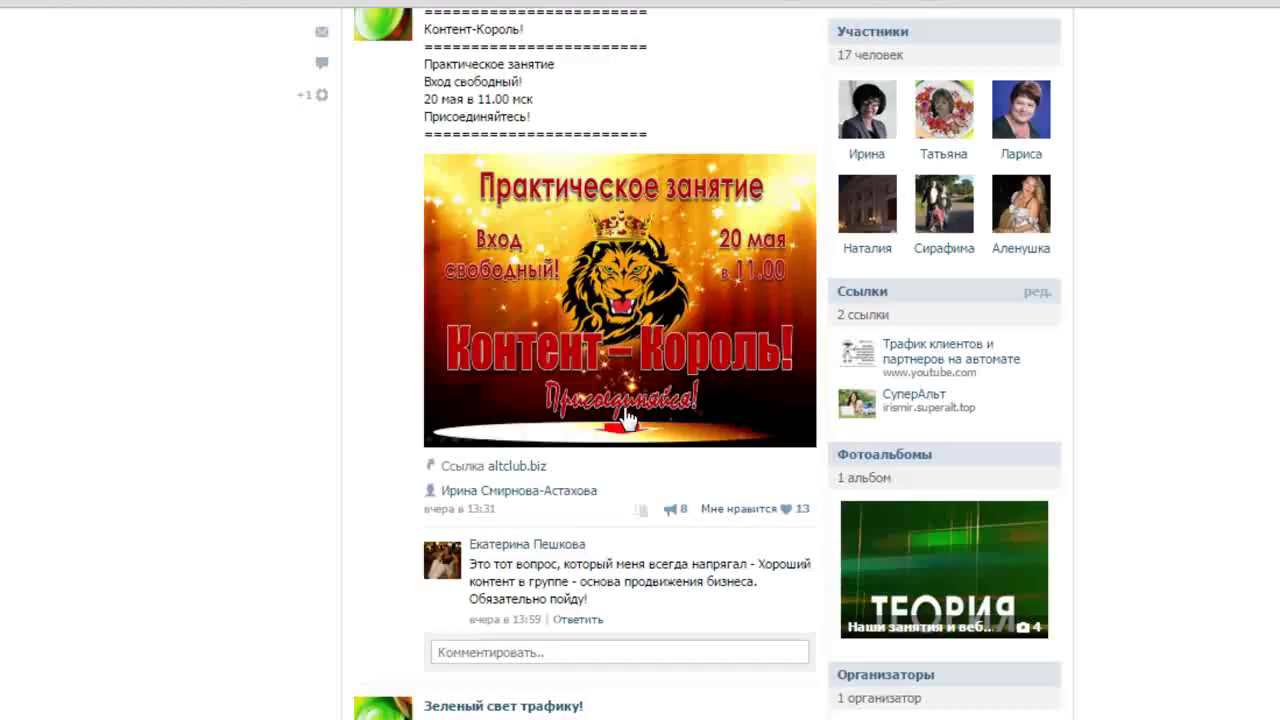
pyautogui.moveTo(527, 472)
pyautogui.moveTo(528, 476)
pyautogui.scroll(3, 846, 177)
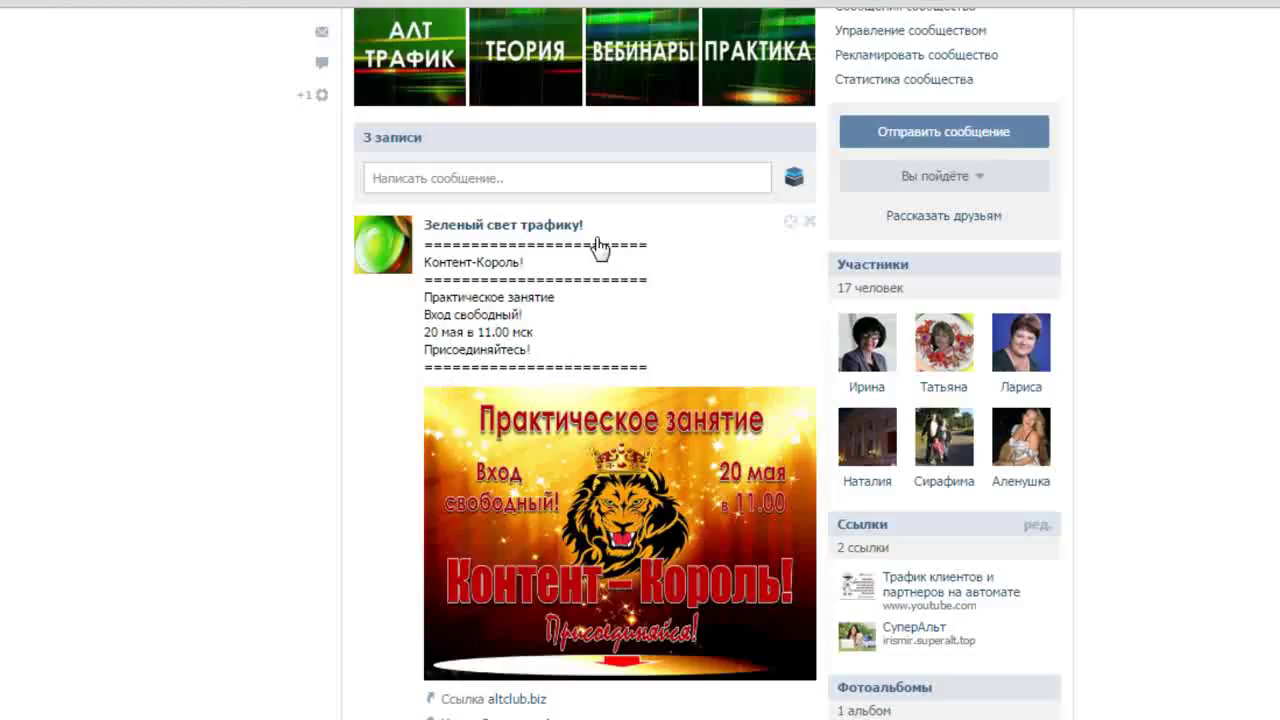
pyautogui.scroll(-3, 829, 300)
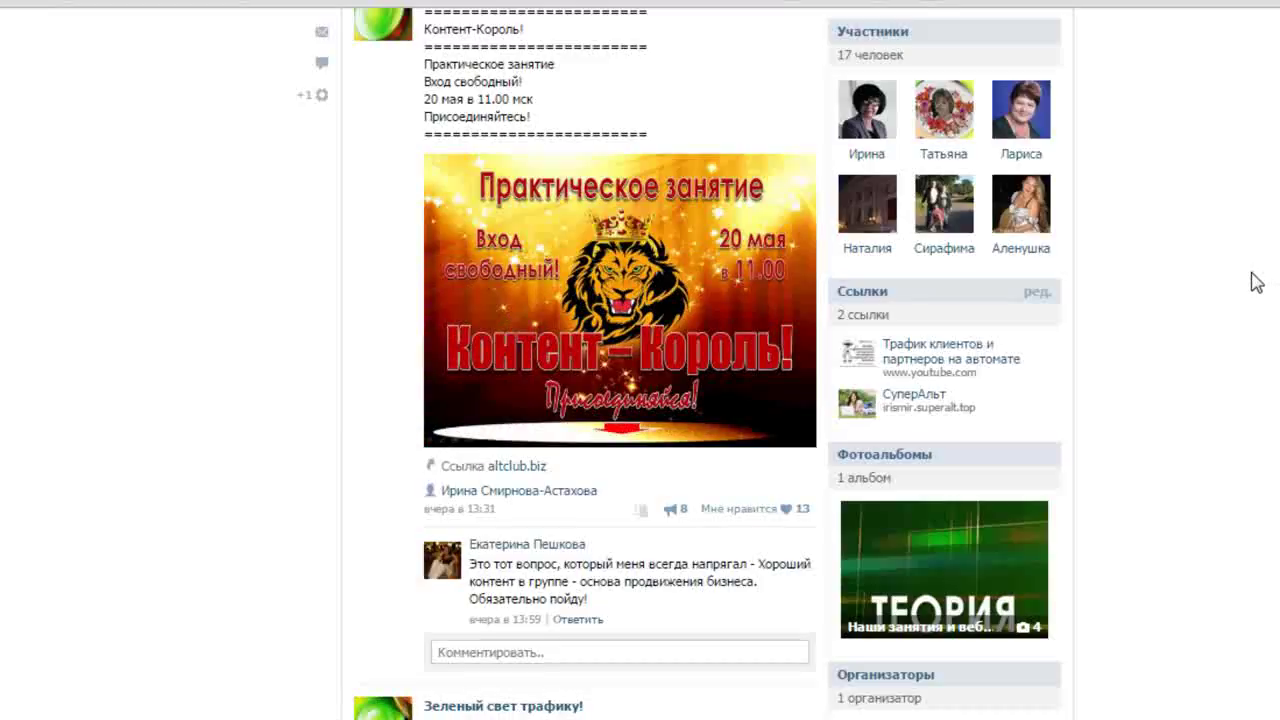
# Review the reposts, likes and comment under the «Контент-Король!» post, and return to the event page header
pyautogui.scroll(-3, 1256, 283)
pyautogui.scroll(5, 1256, 283)
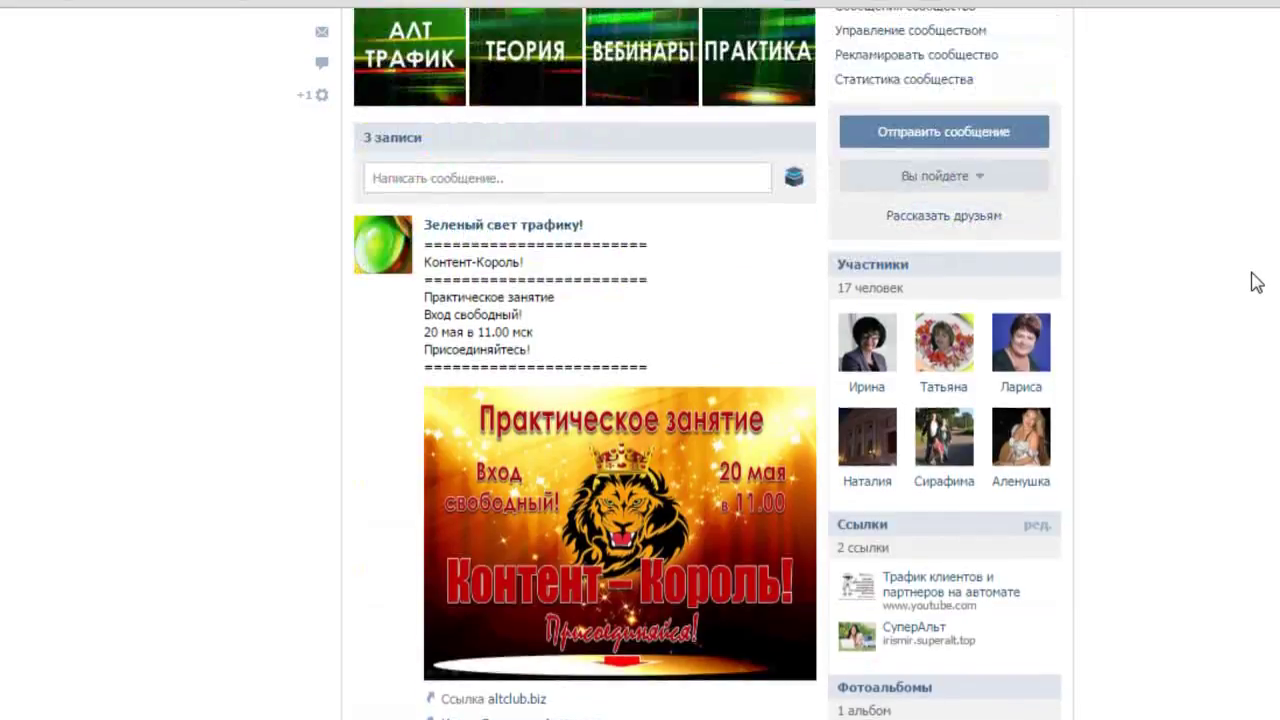
pyautogui.scroll(-3, 1256, 283)
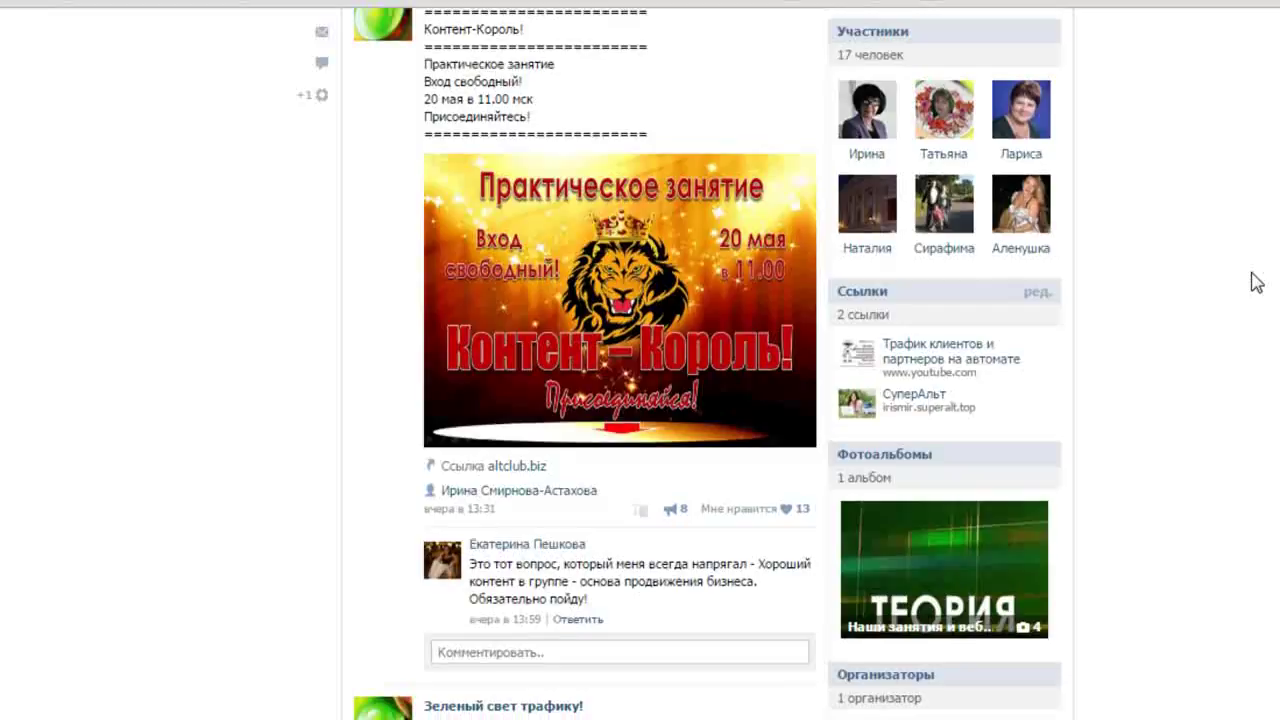
pyautogui.scroll(10, 1256, 283)
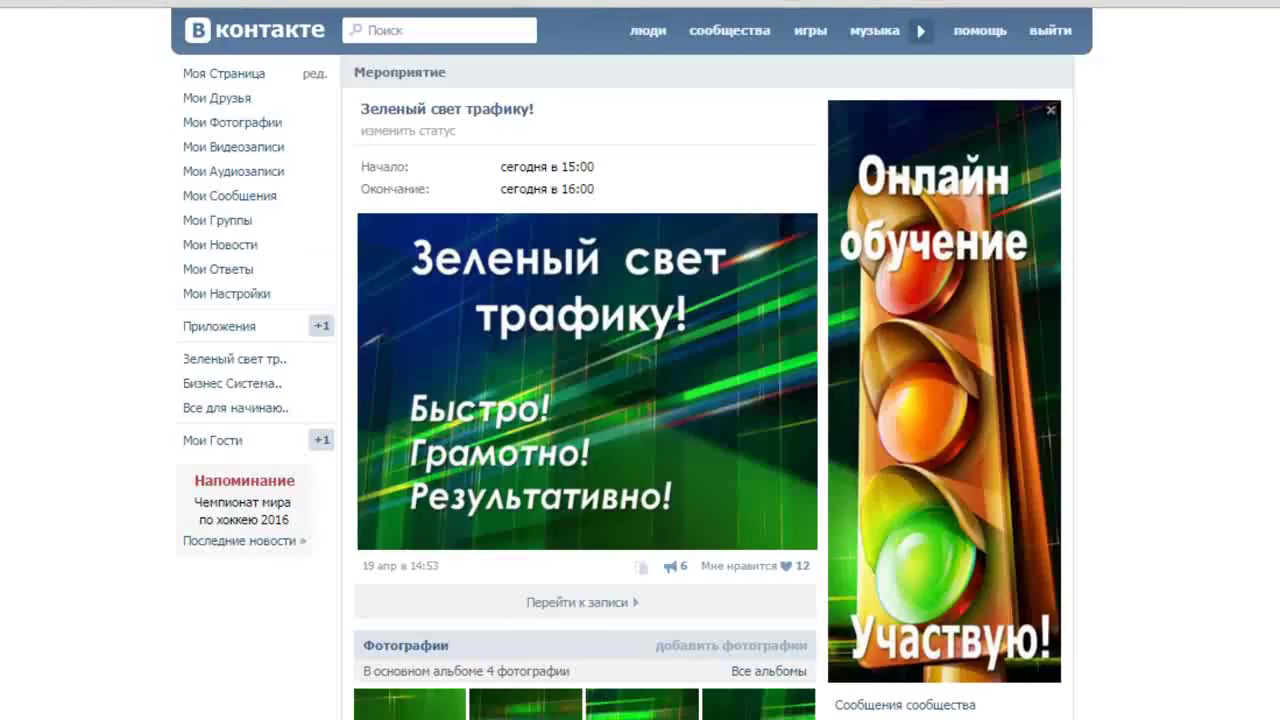
# Switch to the Альт Клуб program and stop its running likes cycle
pyautogui.moveTo(525, 719)
pyautogui.click(524, 645)
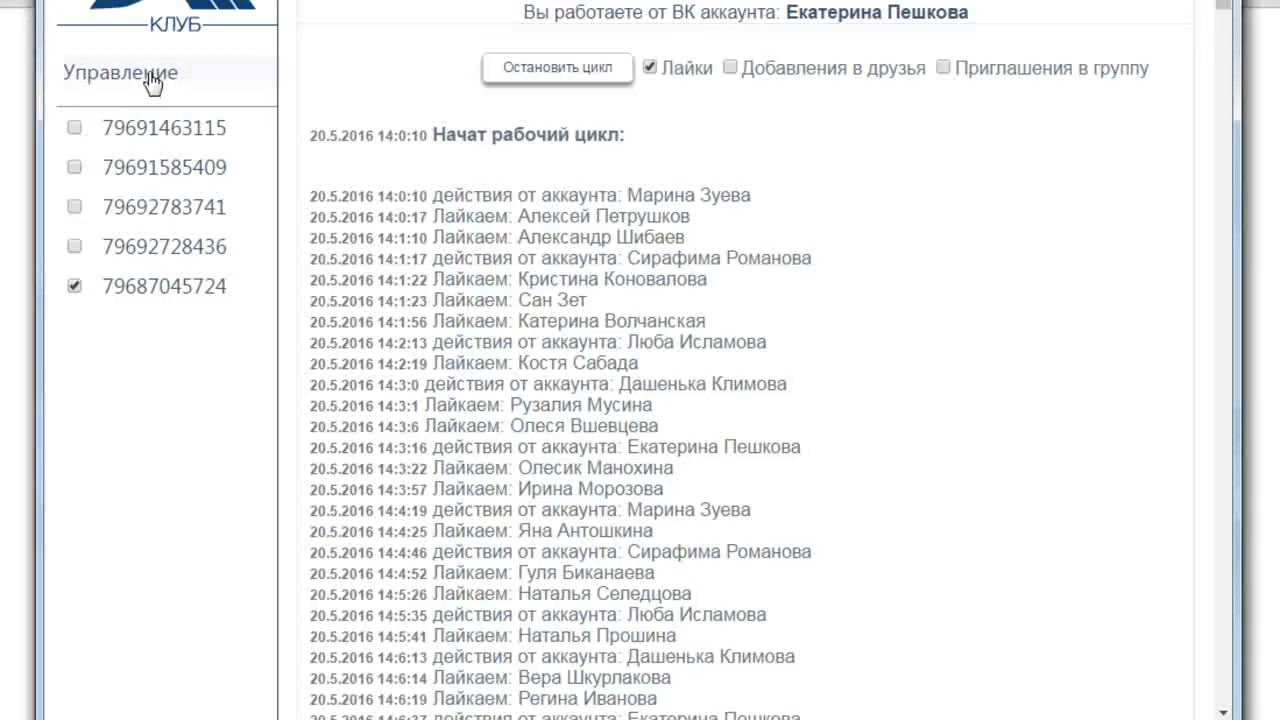
pyautogui.click(551, 72)
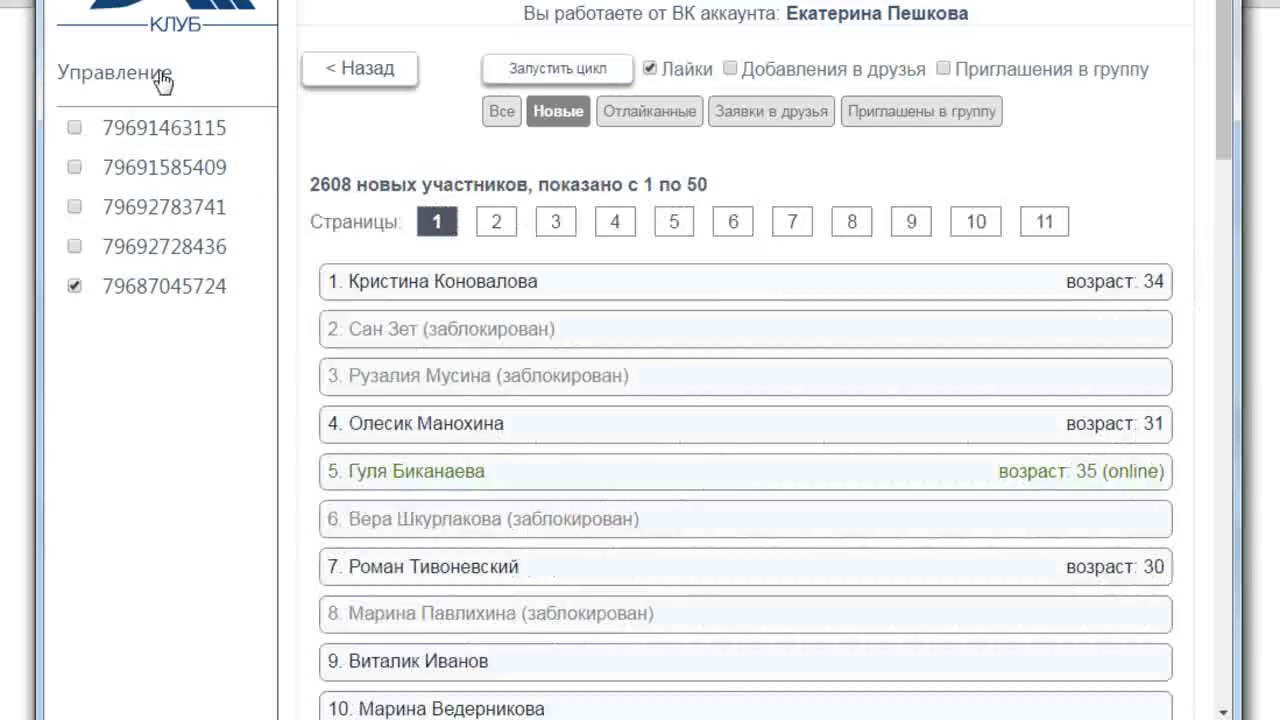
# Check the promoted group URL and participant filter in the tracking filter settings, and return to the main list of functions
pyautogui.click(374, 78)
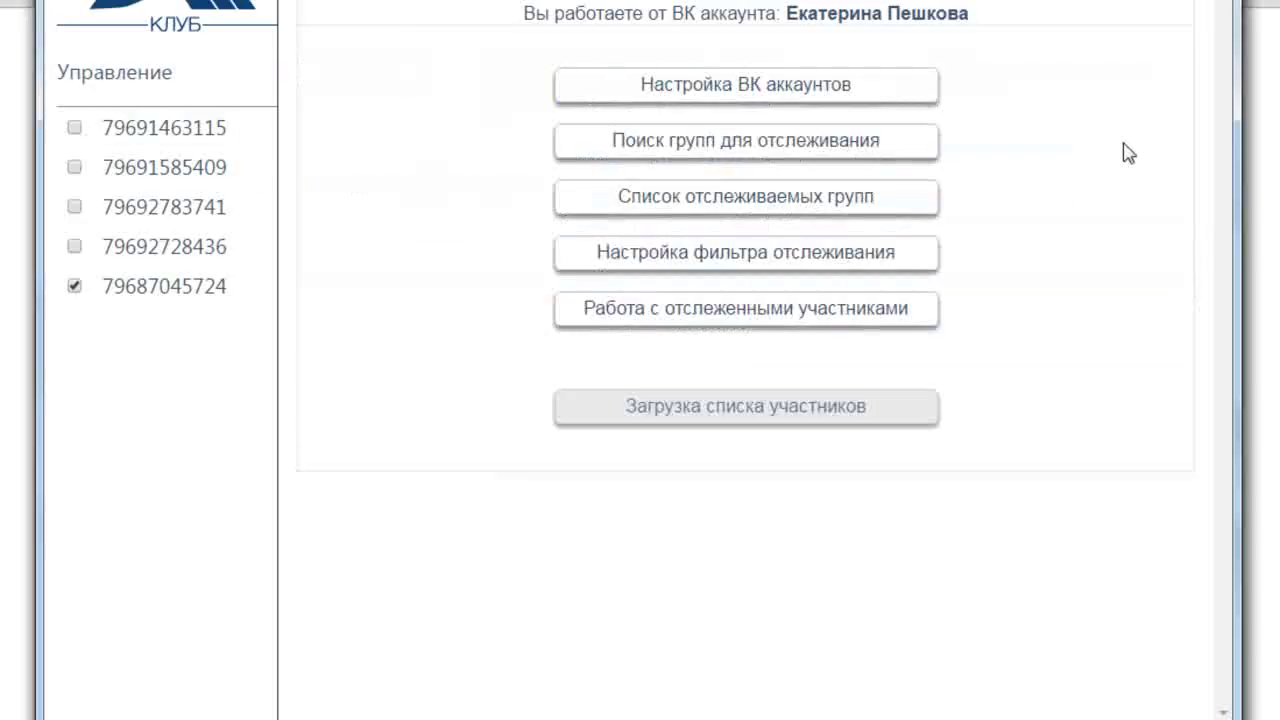
pyautogui.click(757, 260)
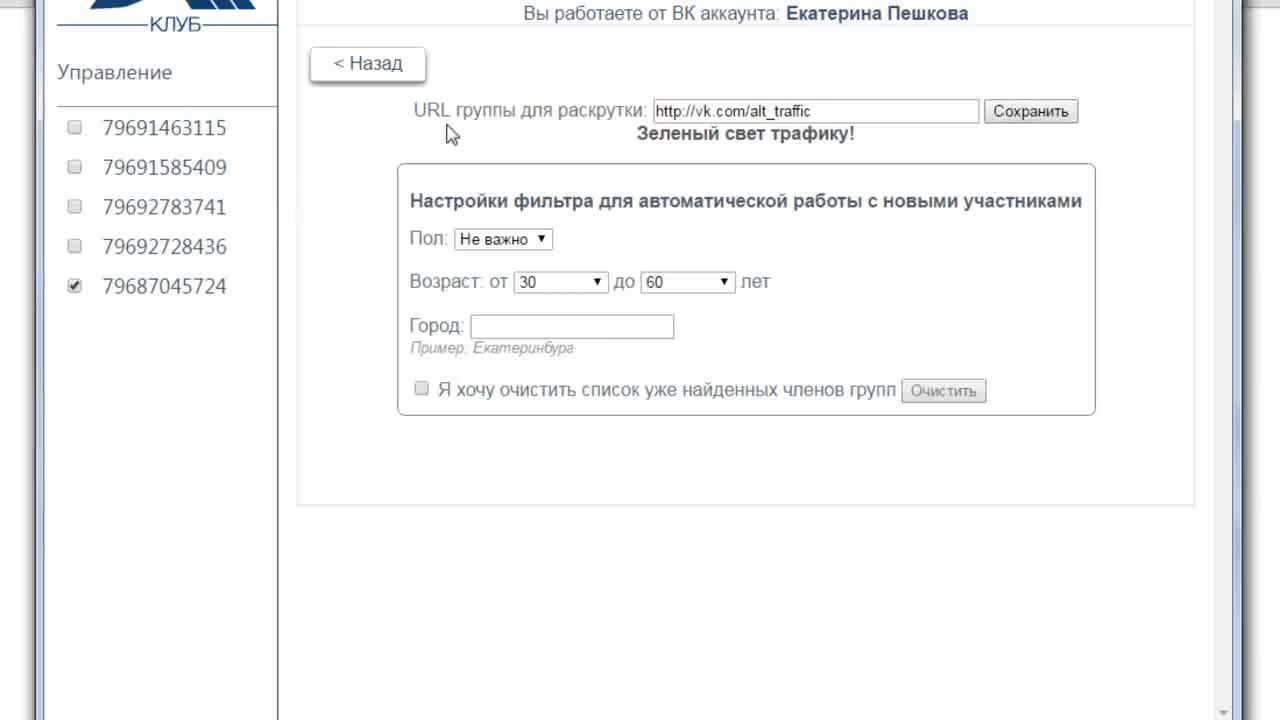
pyautogui.click(390, 66)
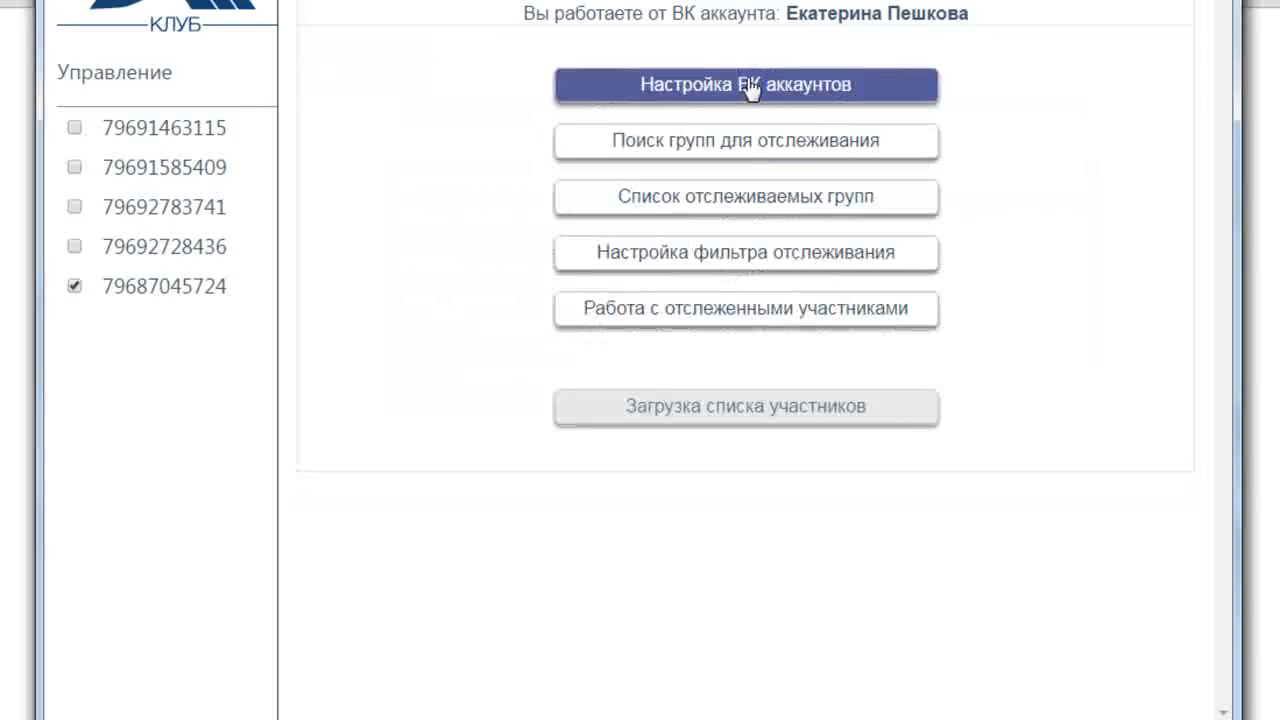
# Set the tracked groups filter to new users over 24 часа and save it
pyautogui.click(741, 204)
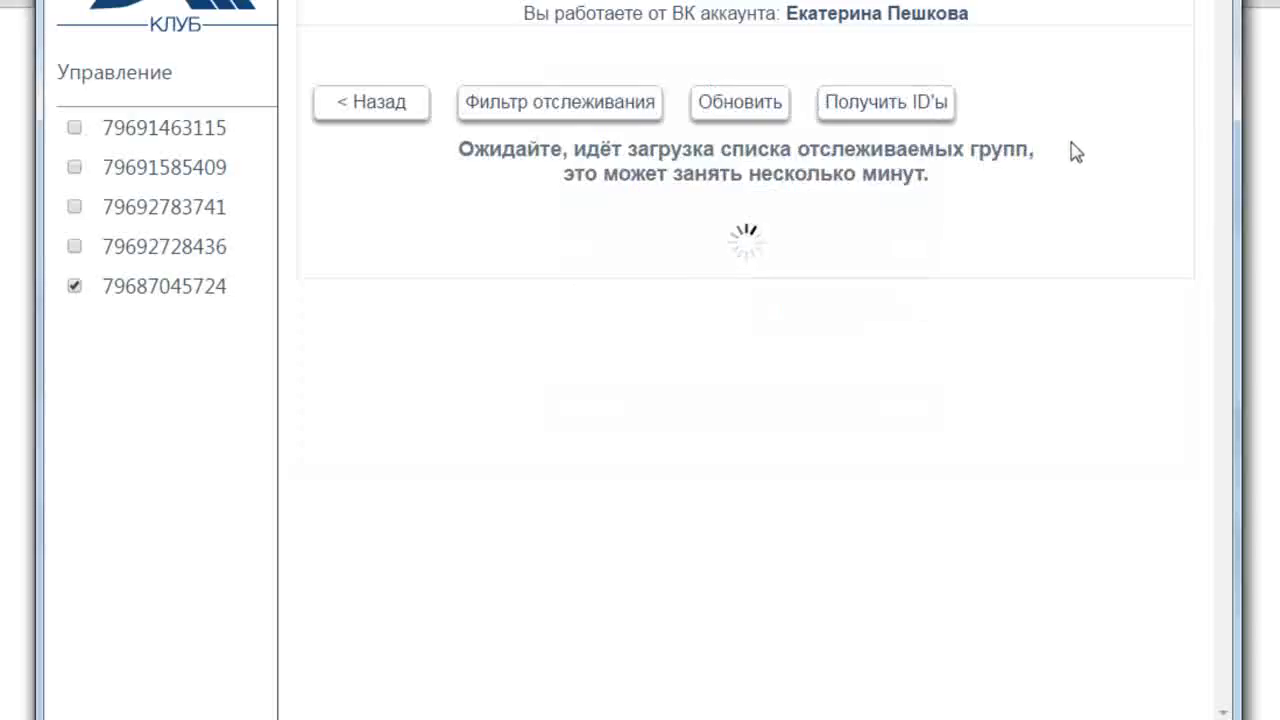
pyautogui.click(586, 101)
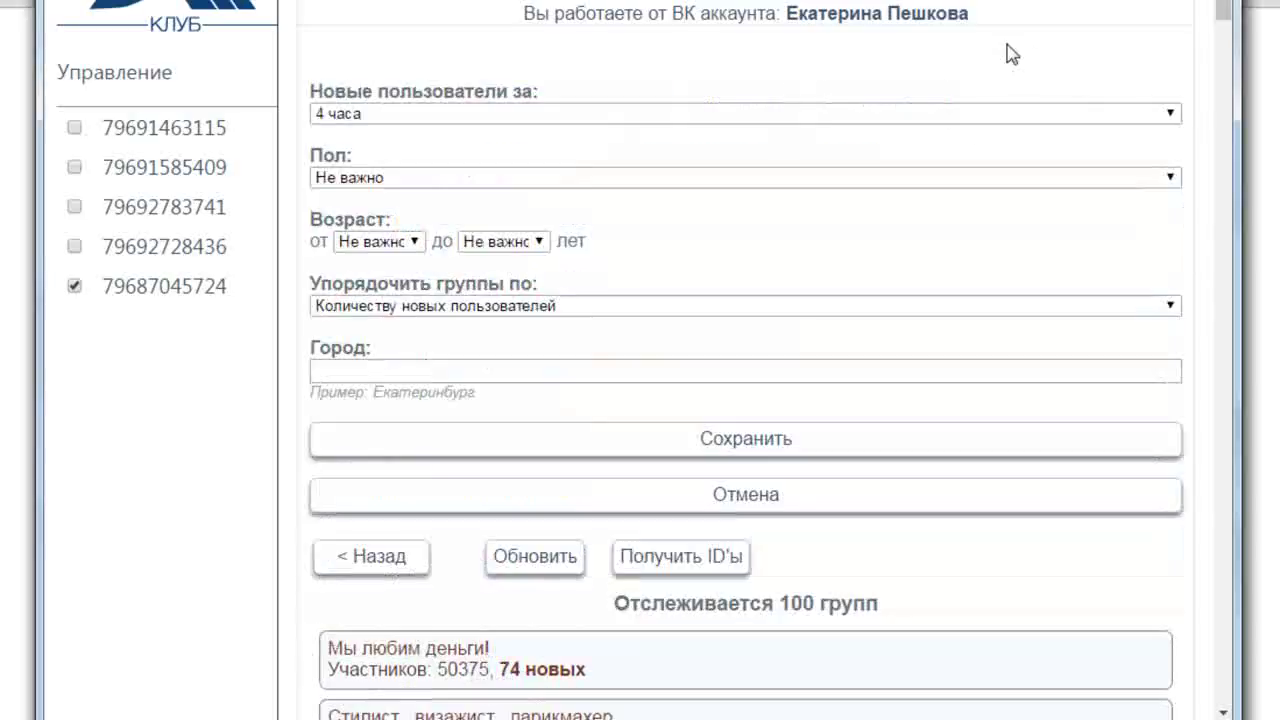
pyautogui.click(1156, 116)
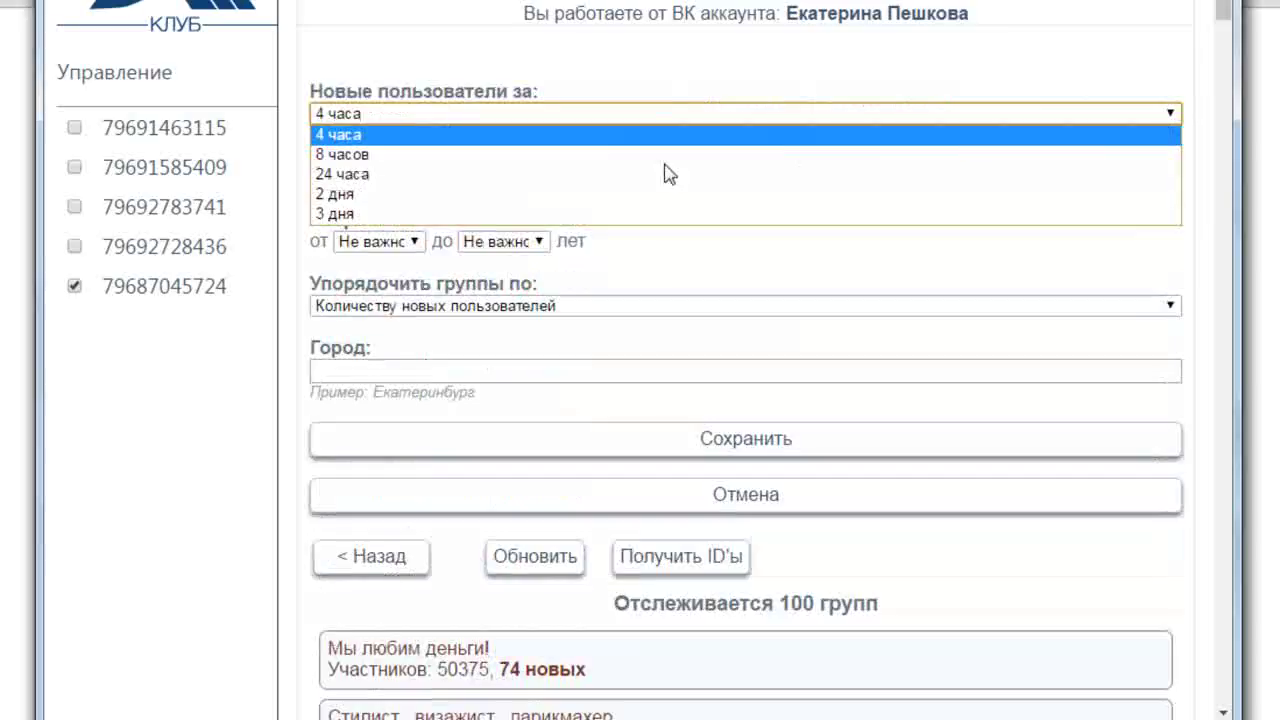
pyautogui.click(394, 177)
pyautogui.click(768, 460)
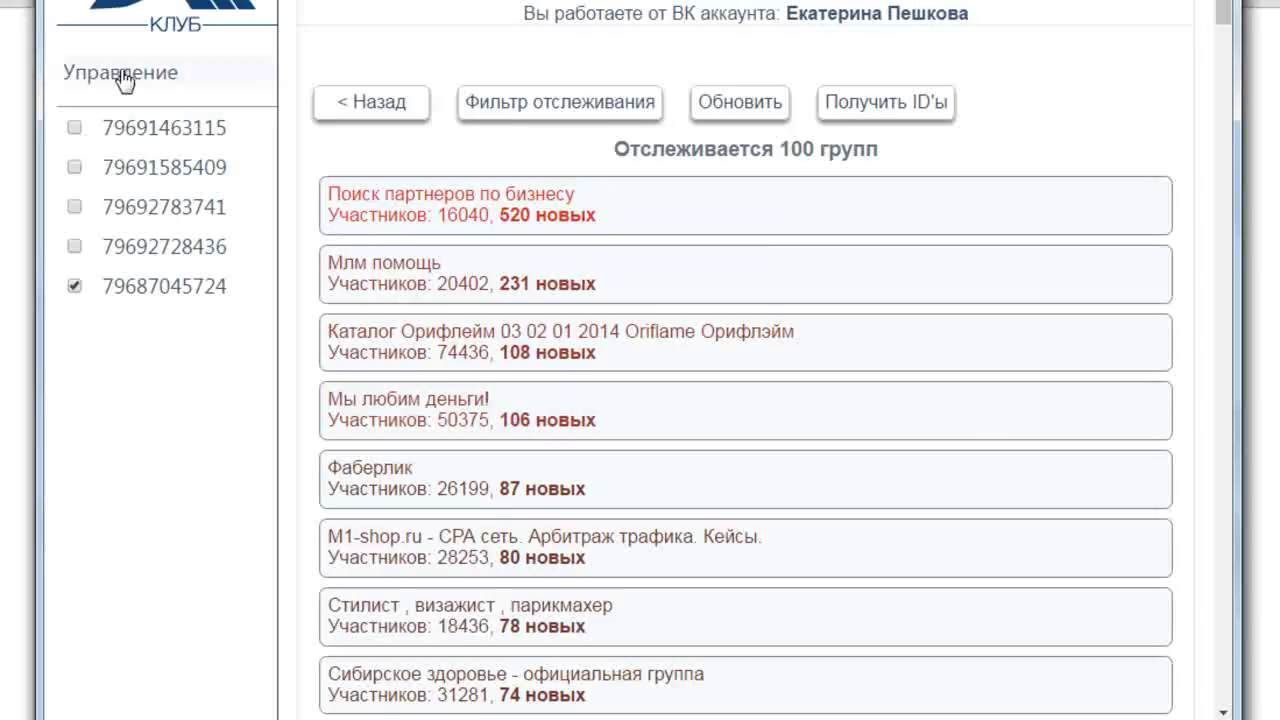
# Open the tracked participants, choose Приглашения в группу as the action, and start the work cycle
pyautogui.click(371, 102)
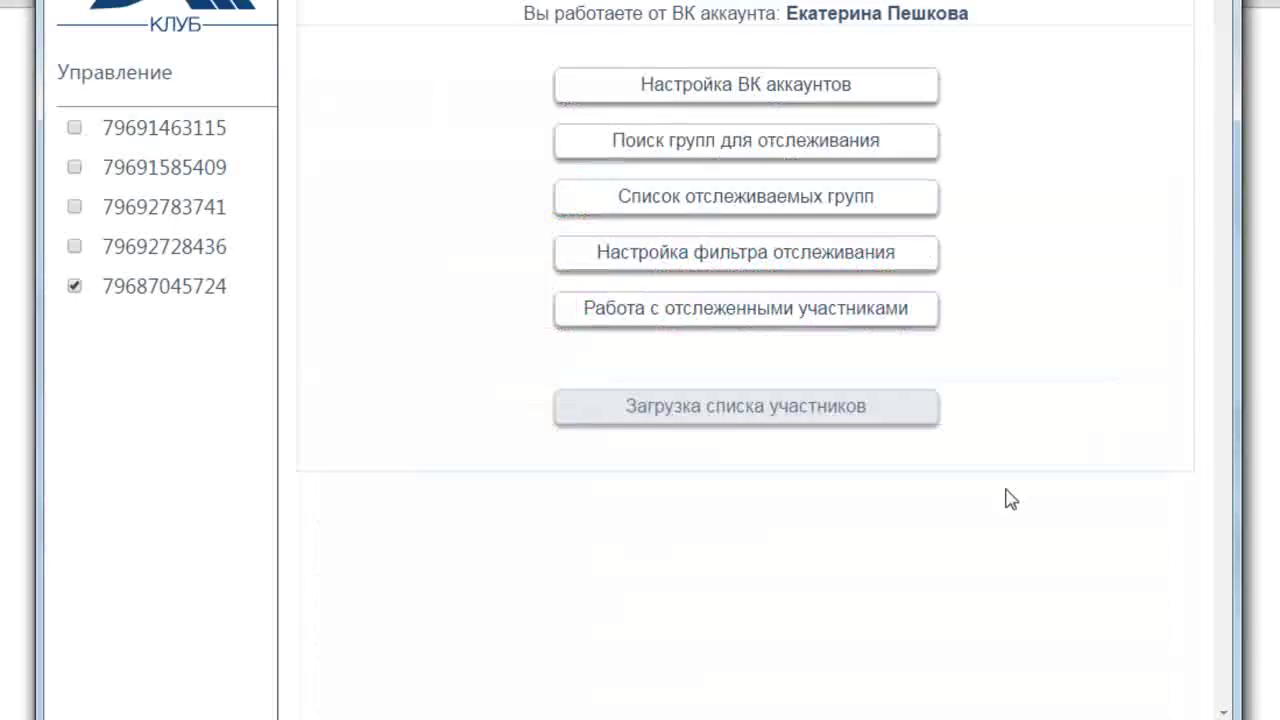
pyautogui.click(746, 318)
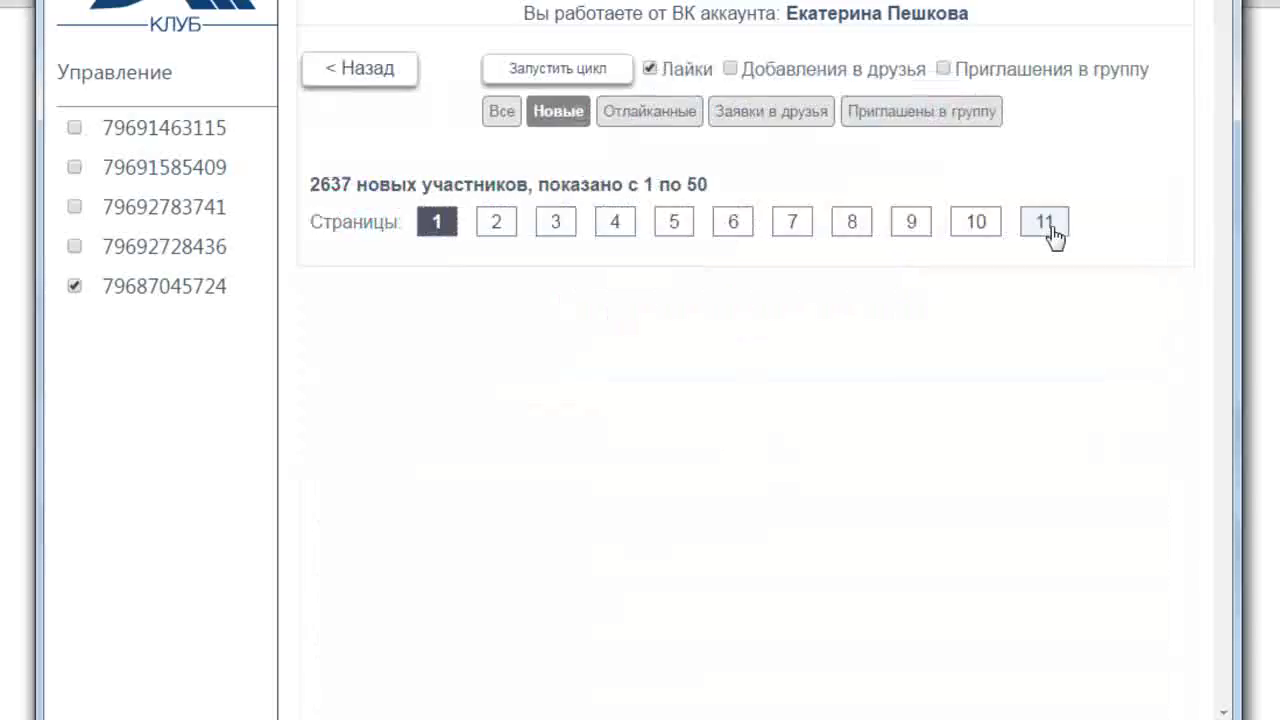
pyautogui.click(944, 70)
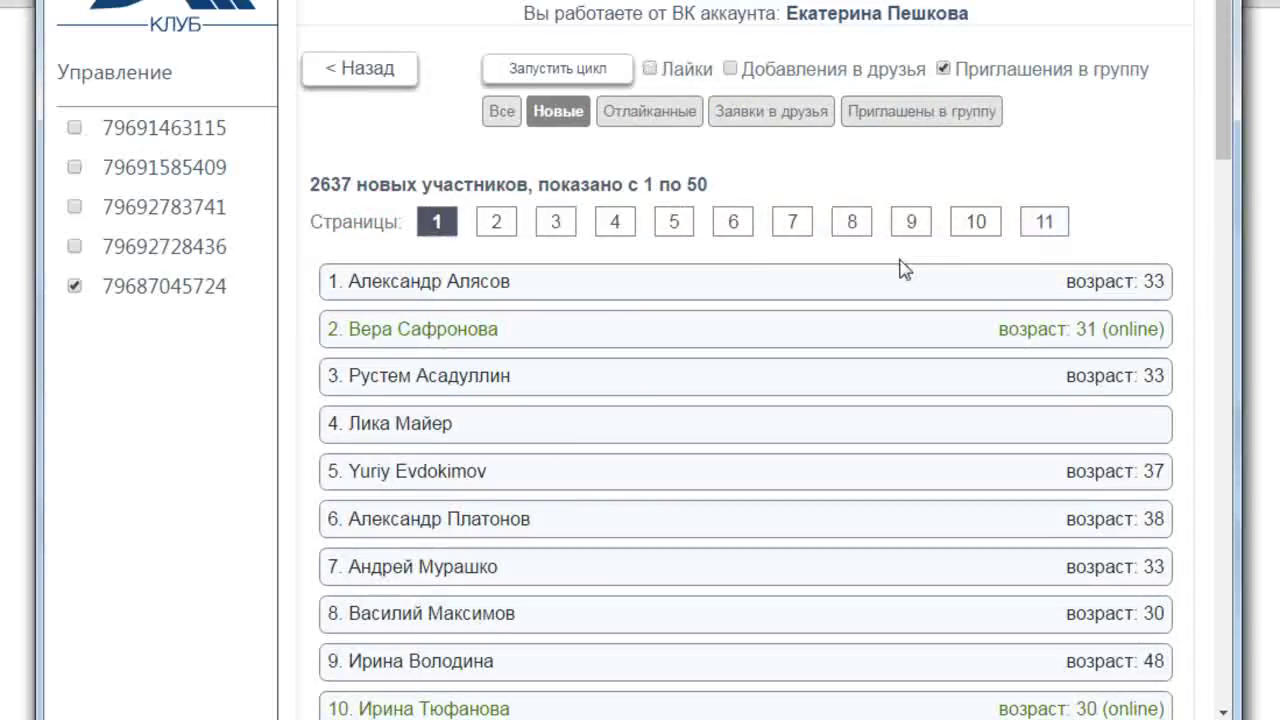
pyautogui.click(549, 76)
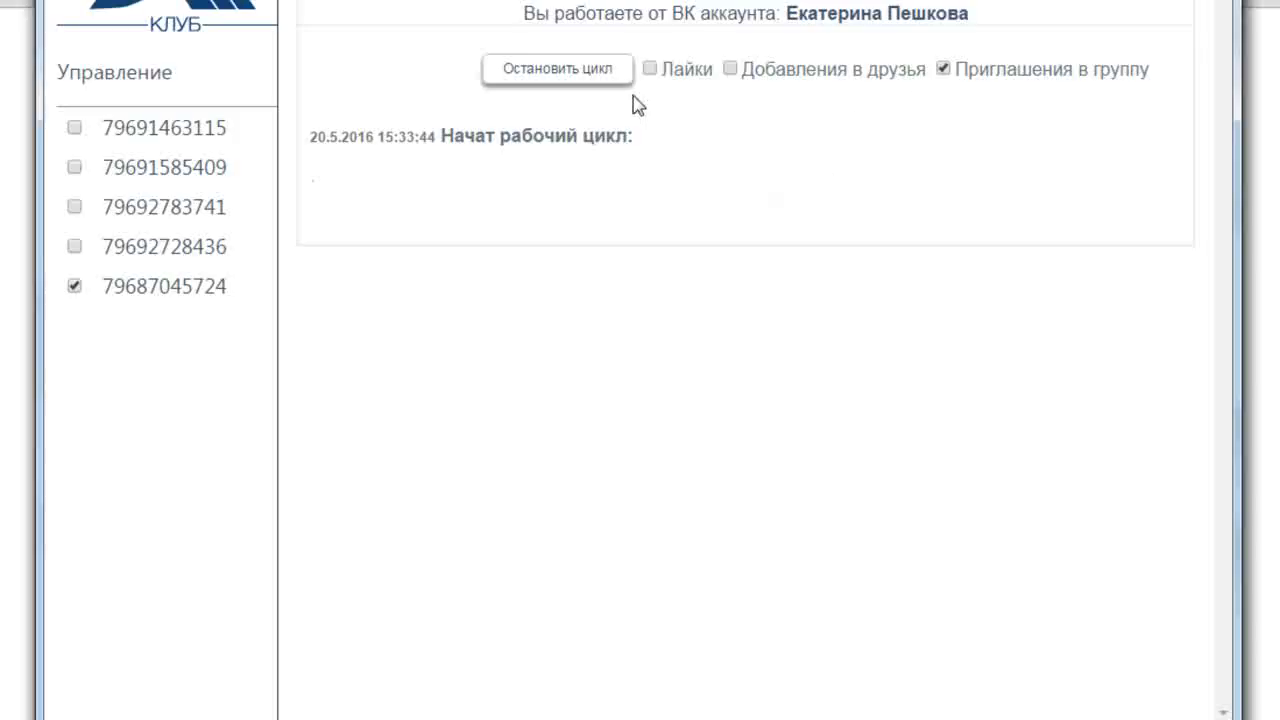
# Stop the group invitation cycle and start a cycle with Лайки as the action instead
pyautogui.click(650, 70)
pyautogui.click(595, 78)
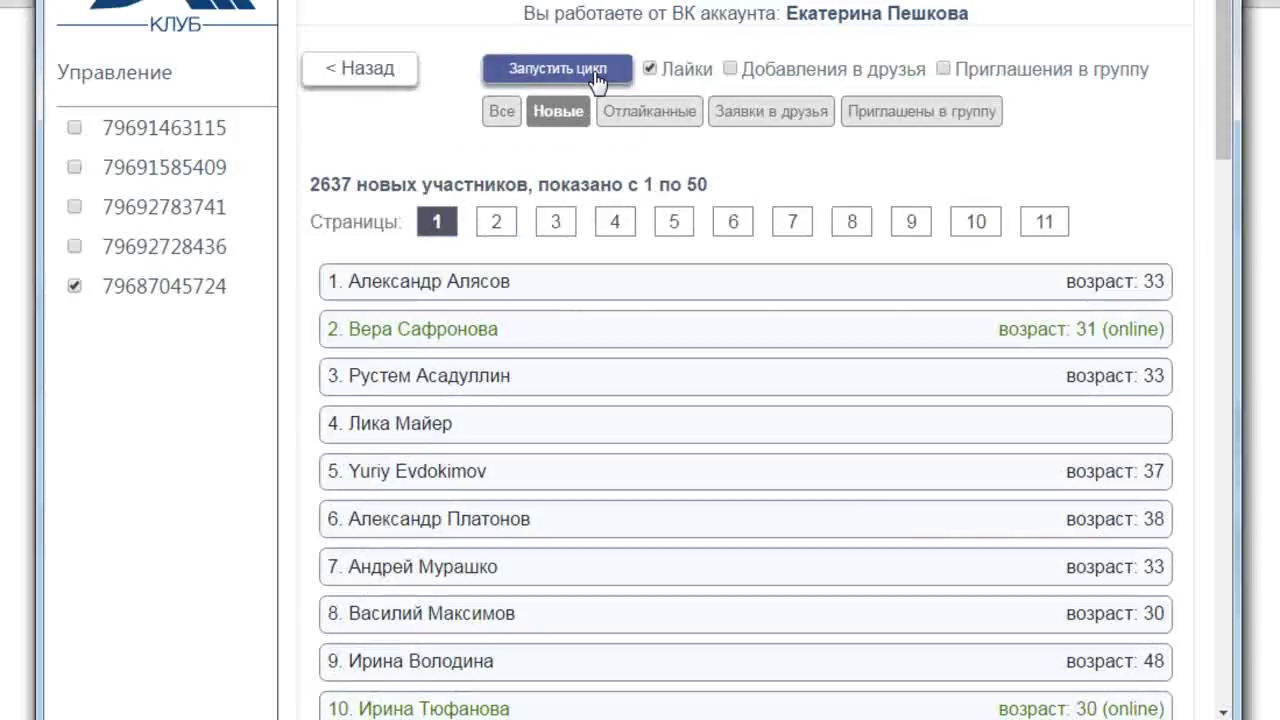
pyautogui.click(597, 79)
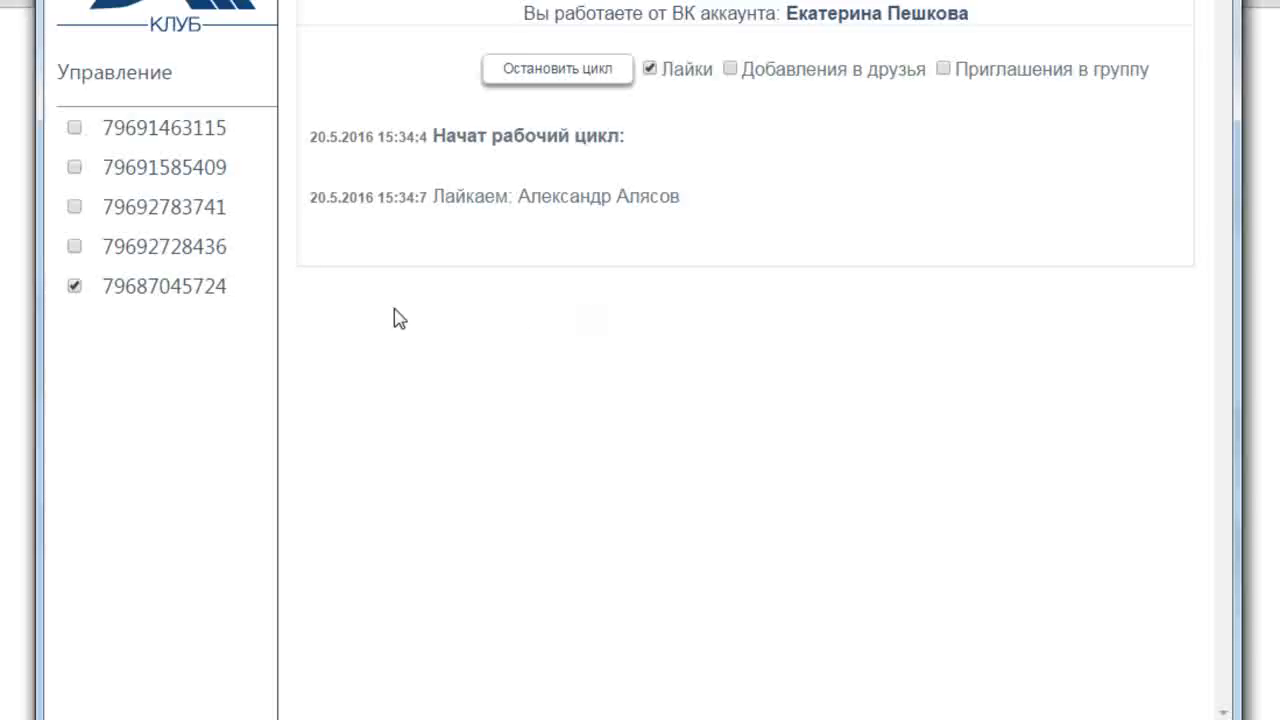
pyautogui.click(578, 74)
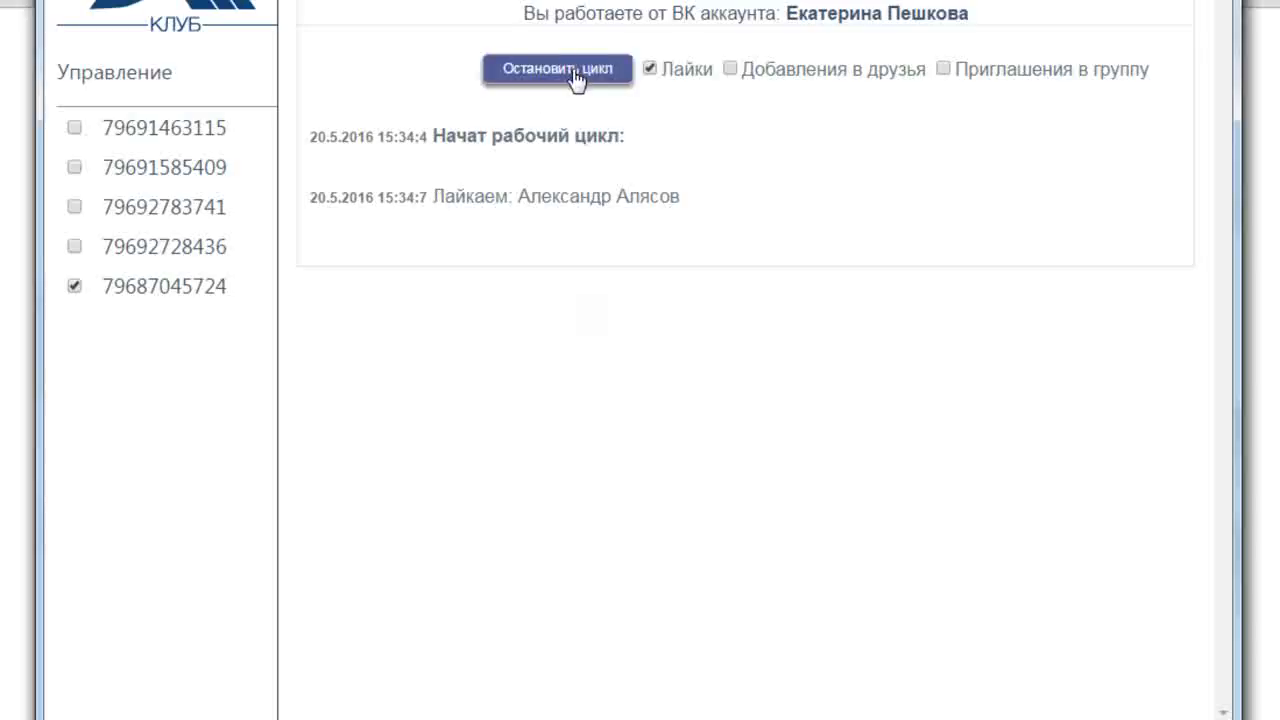
# Open the VKontakte session of the first listed account and dismiss its three accepted friend request notifications
pyautogui.click(168, 130)
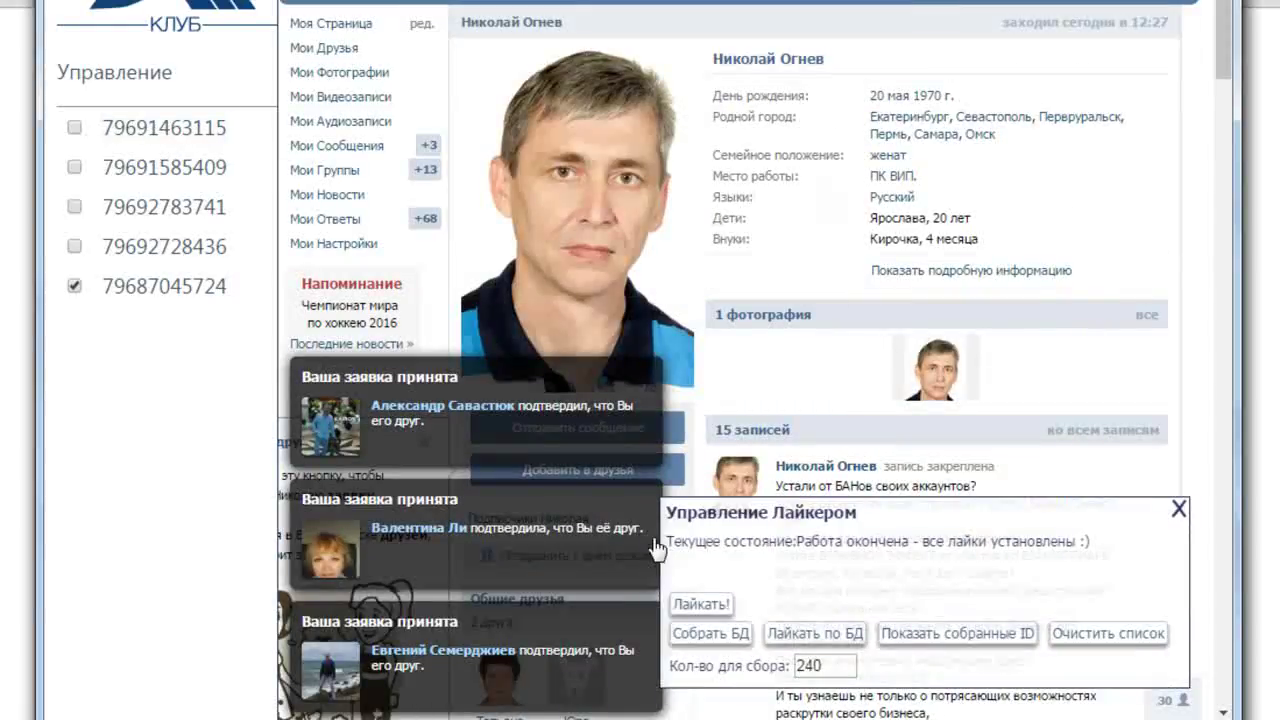
pyautogui.click(641, 381)
pyautogui.click(641, 503)
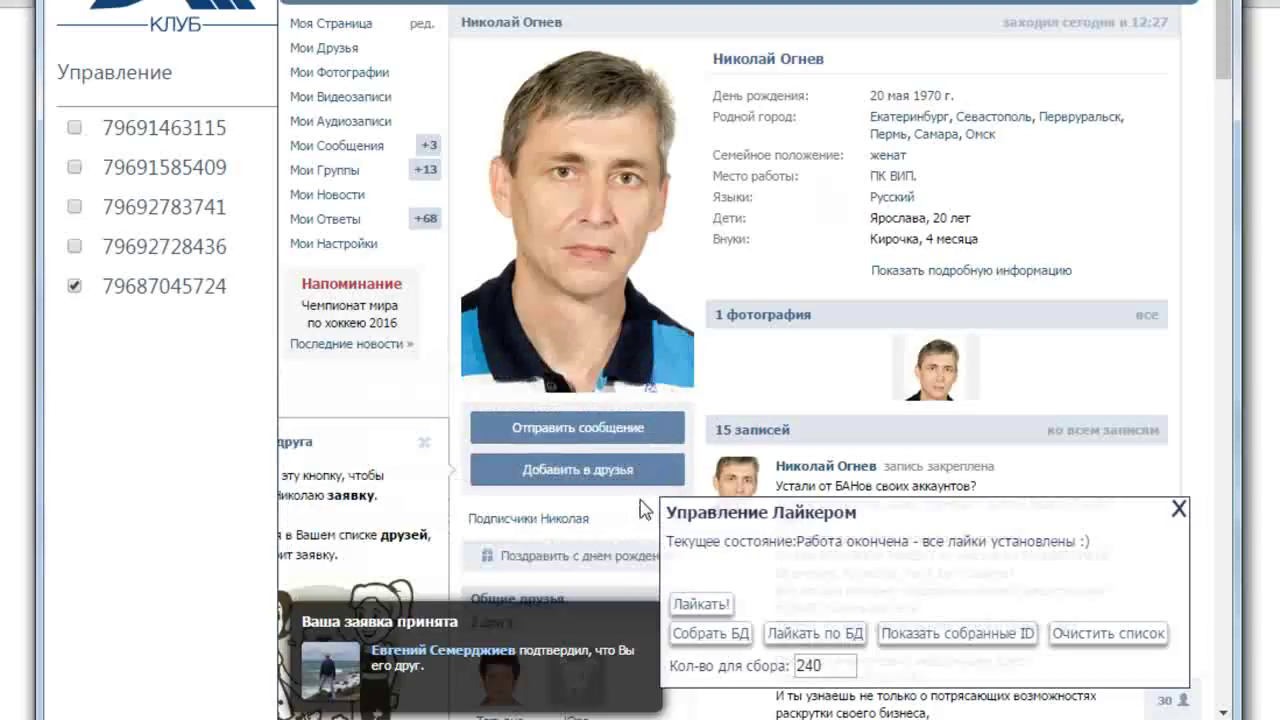
pyautogui.click(641, 628)
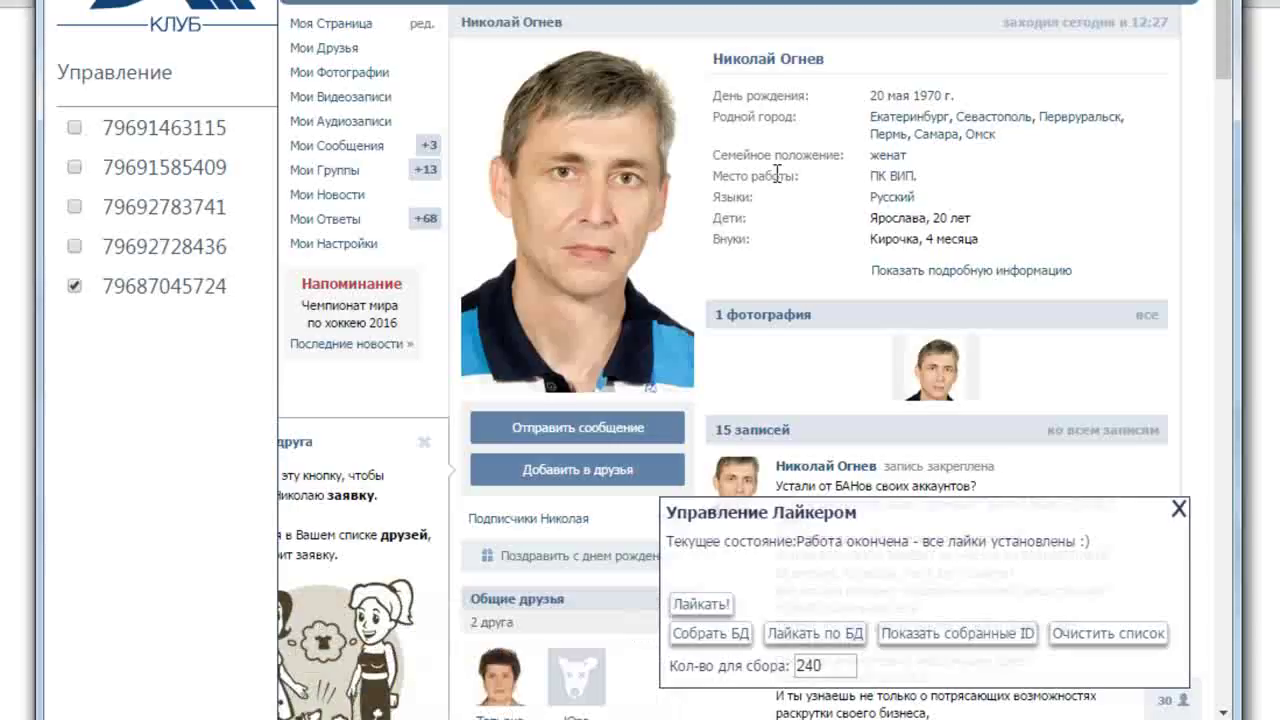
# Open the account's own VKontakte page and collapse the Управление Лайкером window covering it
pyautogui.click(340, 24)
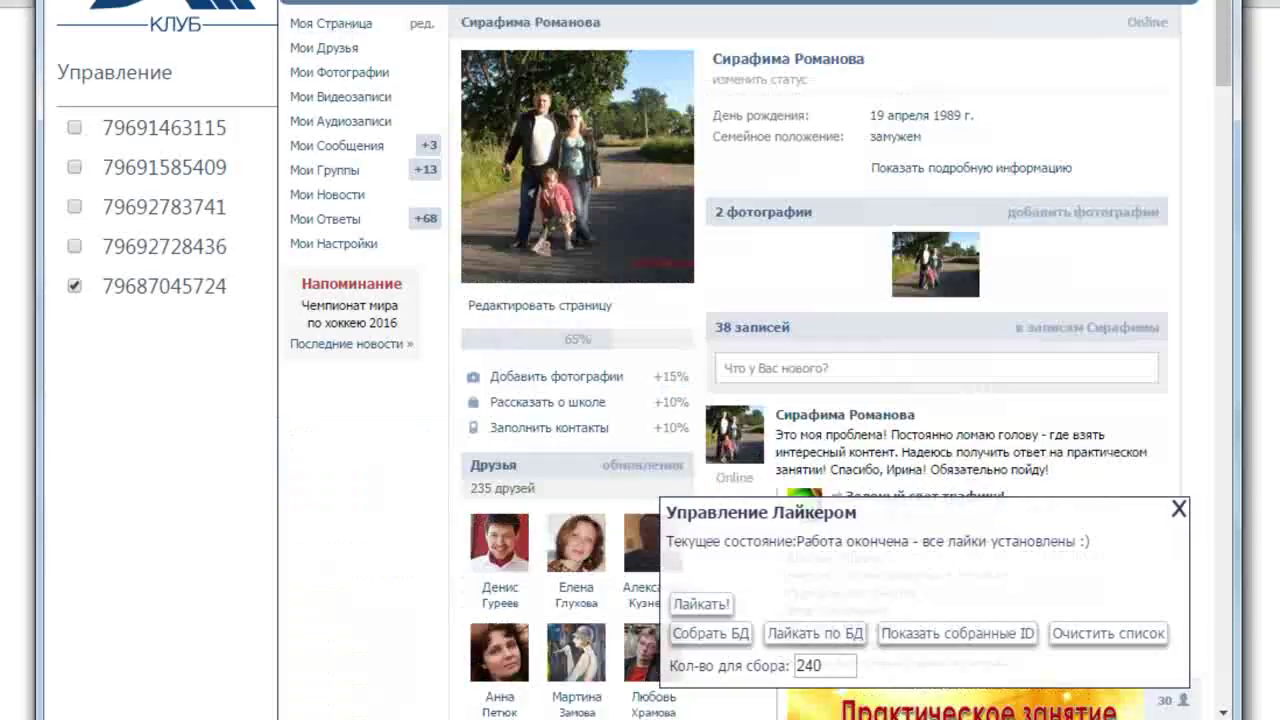
pyautogui.click(1180, 509)
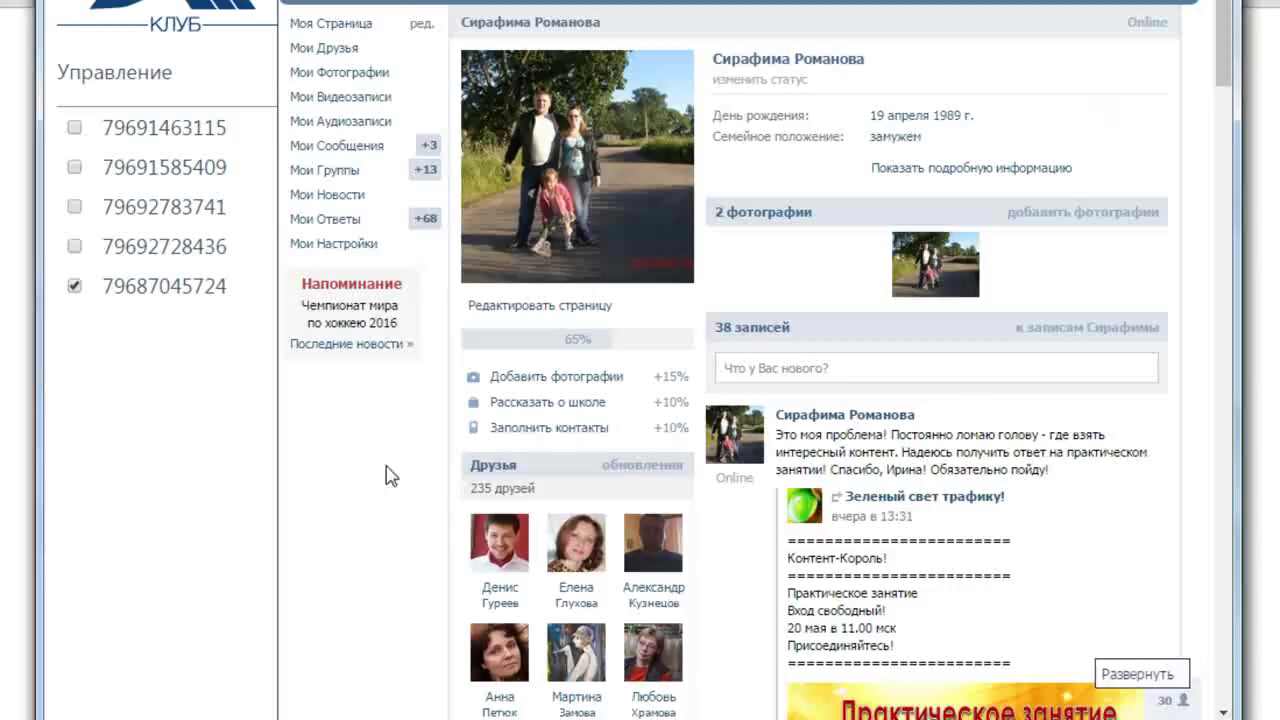
pyautogui.scroll(-3, 1129, 275)
pyautogui.scroll(3, 352, 345)
# Look through the account's group invitations and the list of communities it belongs to
pyautogui.click(325, 172)
pyautogui.scroll(-3, 978, 285)
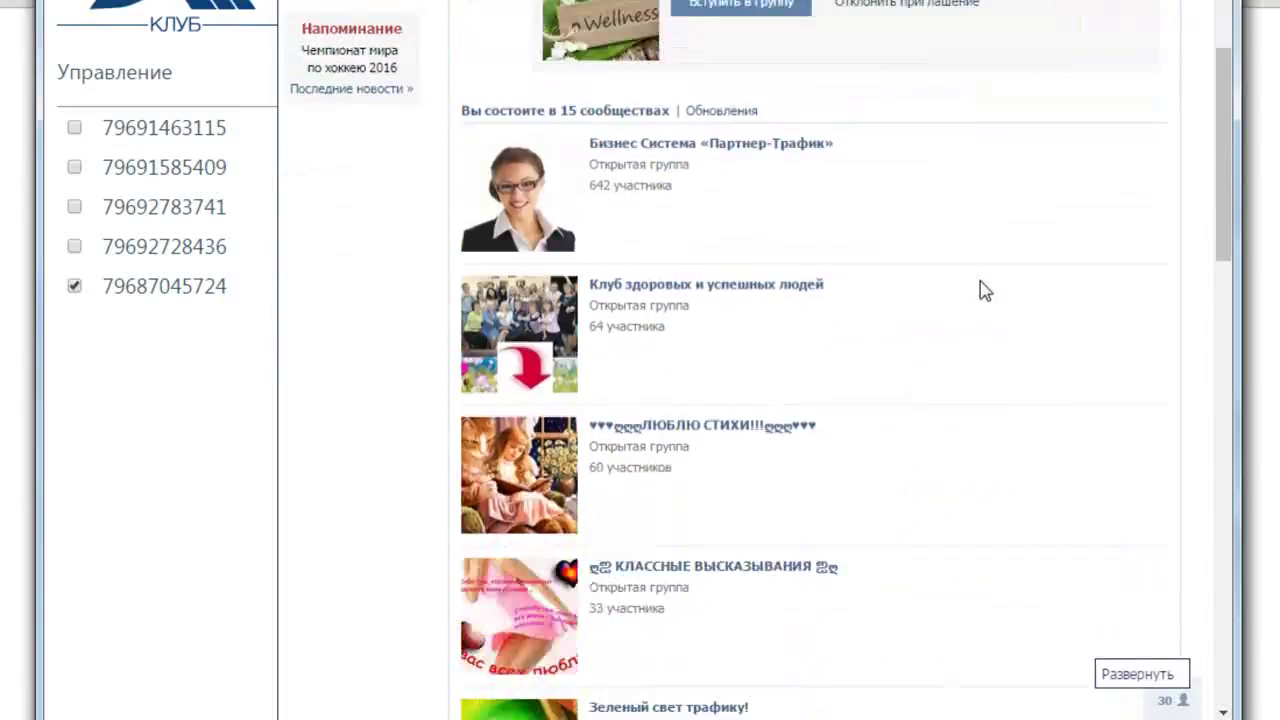
pyautogui.scroll(-7, 985, 290)
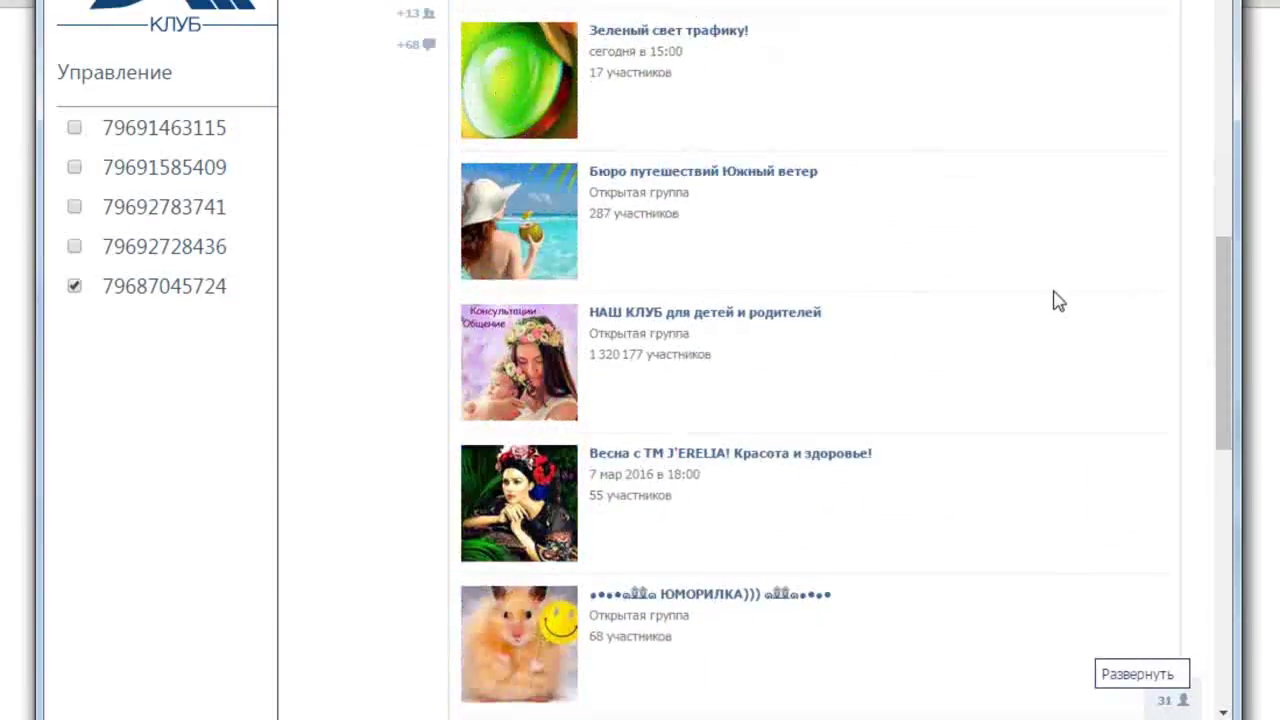
pyautogui.scroll(5, 1057, 300)
pyautogui.scroll(1, 1066, 346)
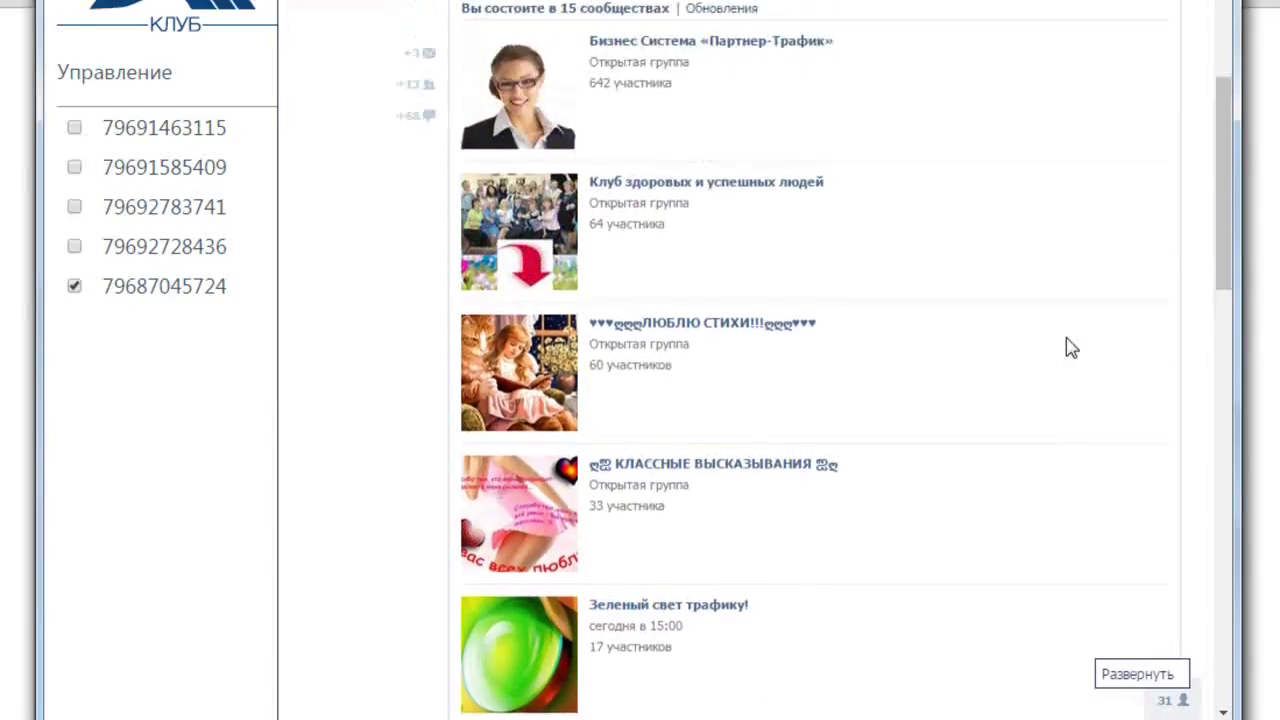
pyautogui.scroll(4, 1066, 346)
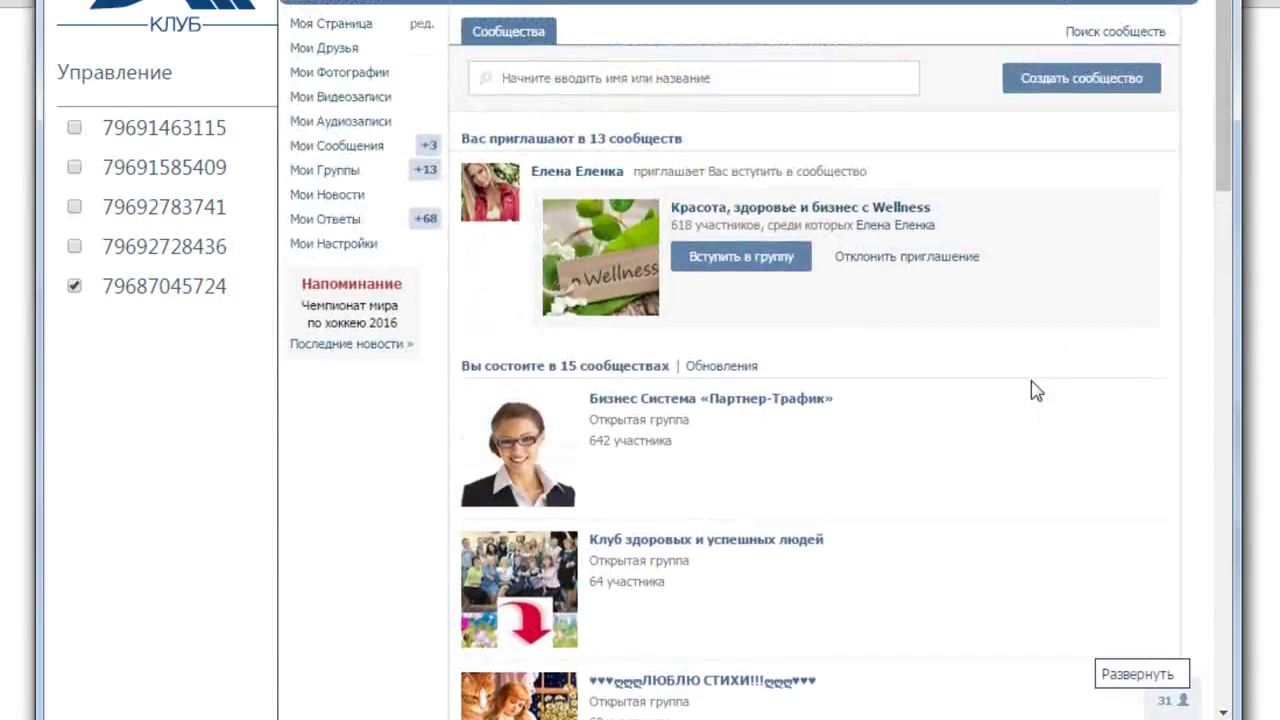
# Open the «Зеленый свет трафику!» event from the communities list and find the «Контент-Король!» post on its wall
pyautogui.scroll(-5, 1038, 380)
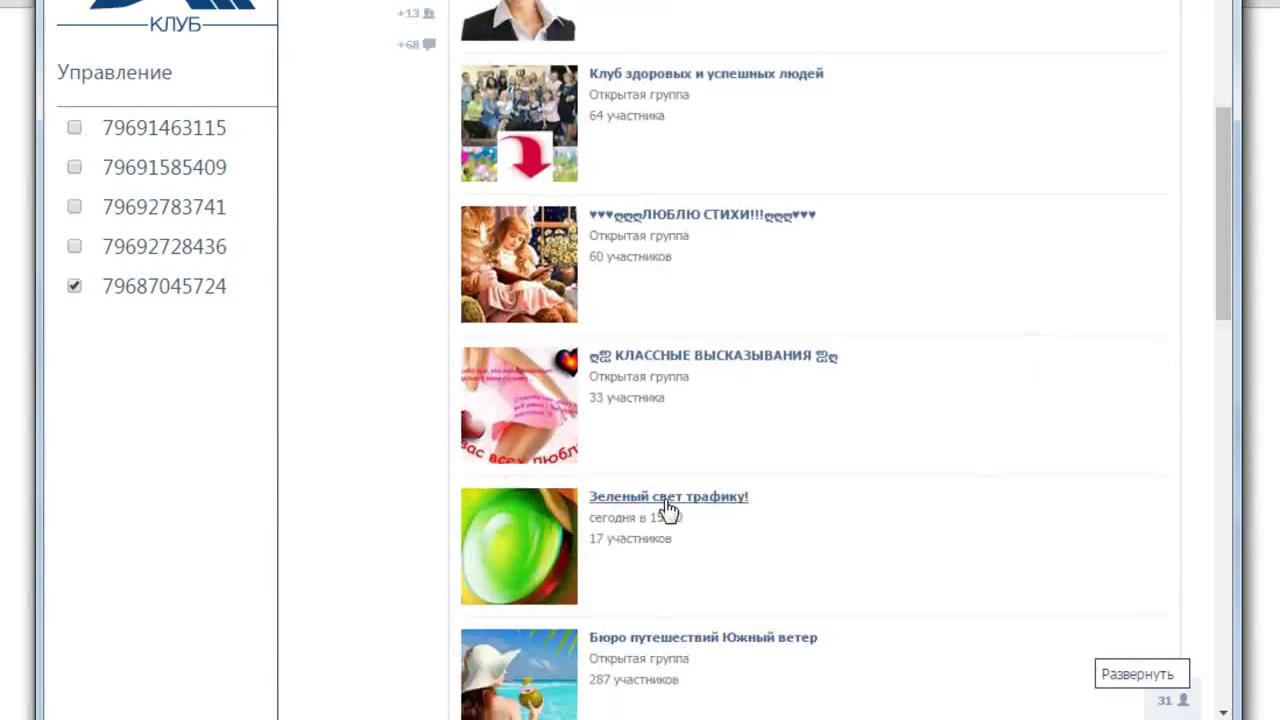
pyautogui.click(668, 497)
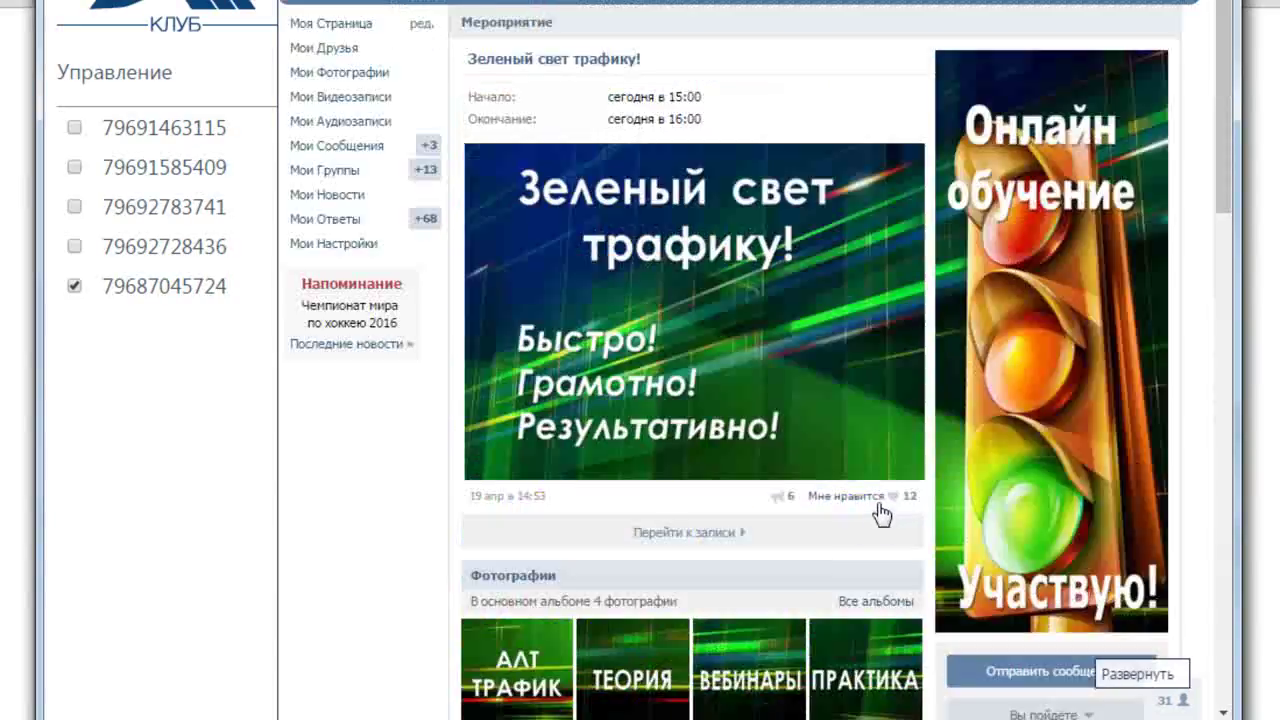
pyautogui.scroll(-8, 1025, 289)
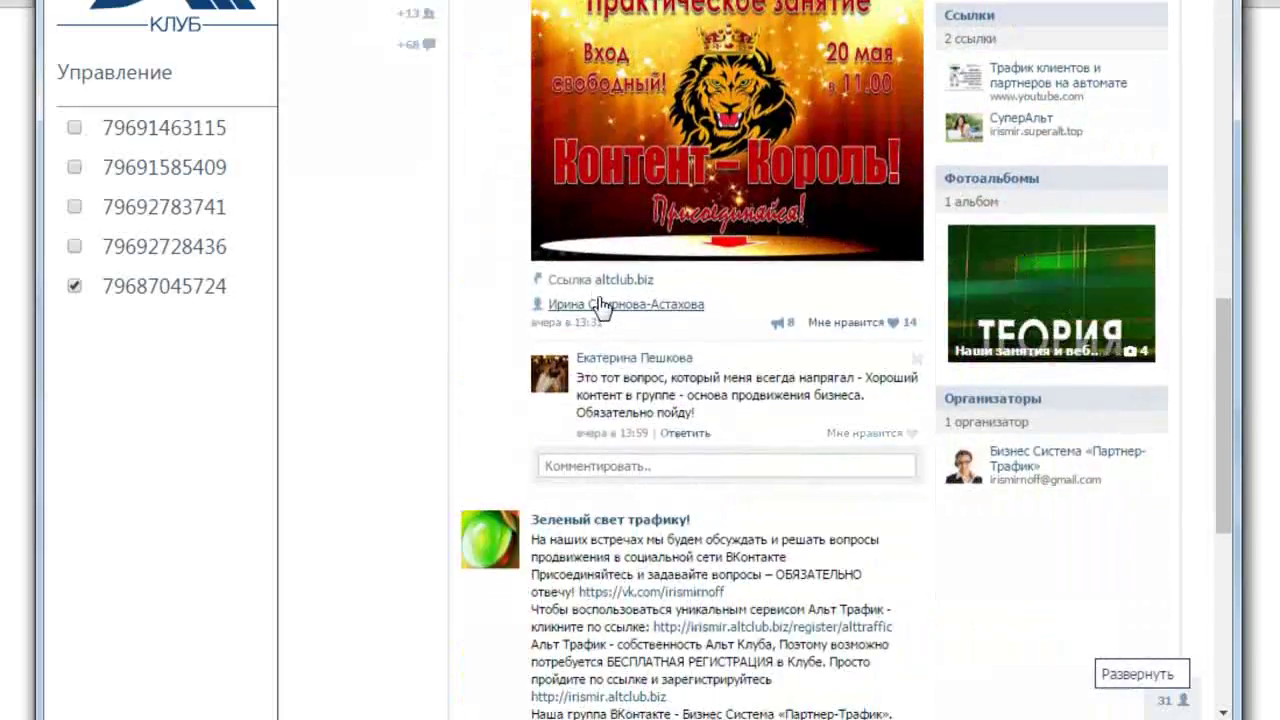
pyautogui.scroll(3, 703, 270)
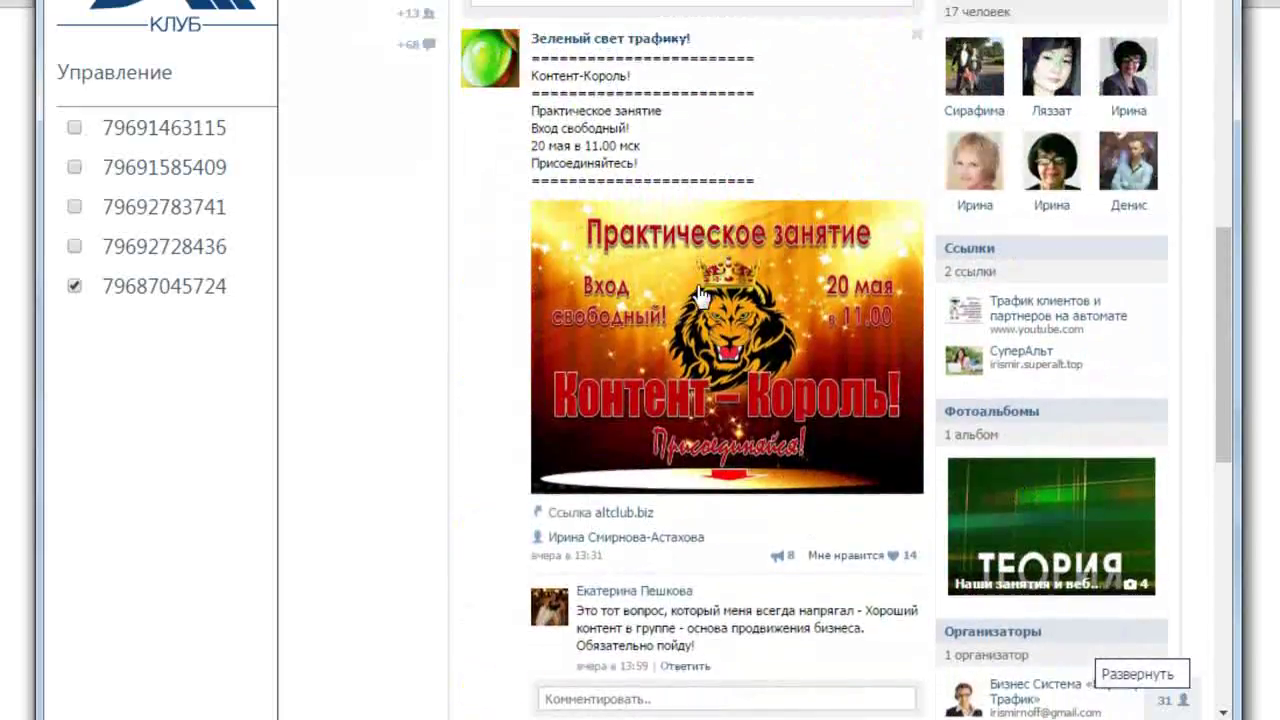
# Open the «Контент-Король!» post image and examine its description, existing comment and comment field
pyautogui.click(737, 395)
pyautogui.scroll(-5, 745, 395)
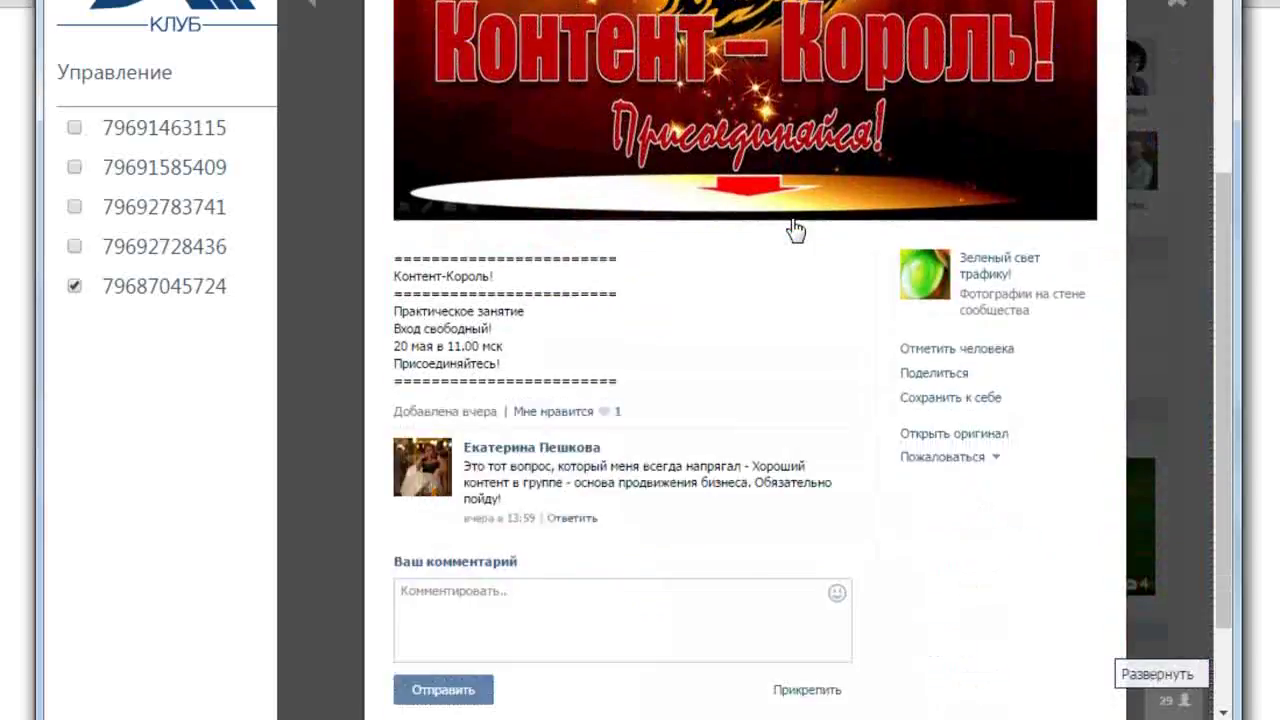
pyautogui.click(410, 484)
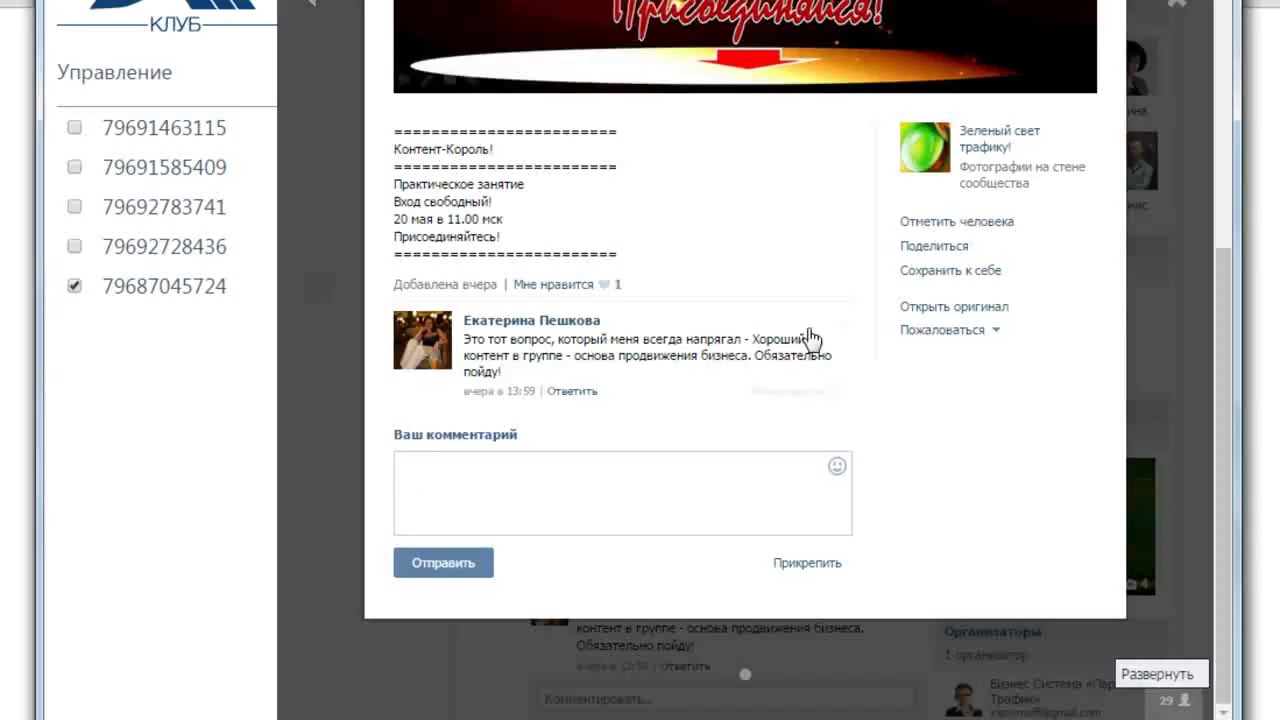
pyautogui.scroll(4, 757, 234)
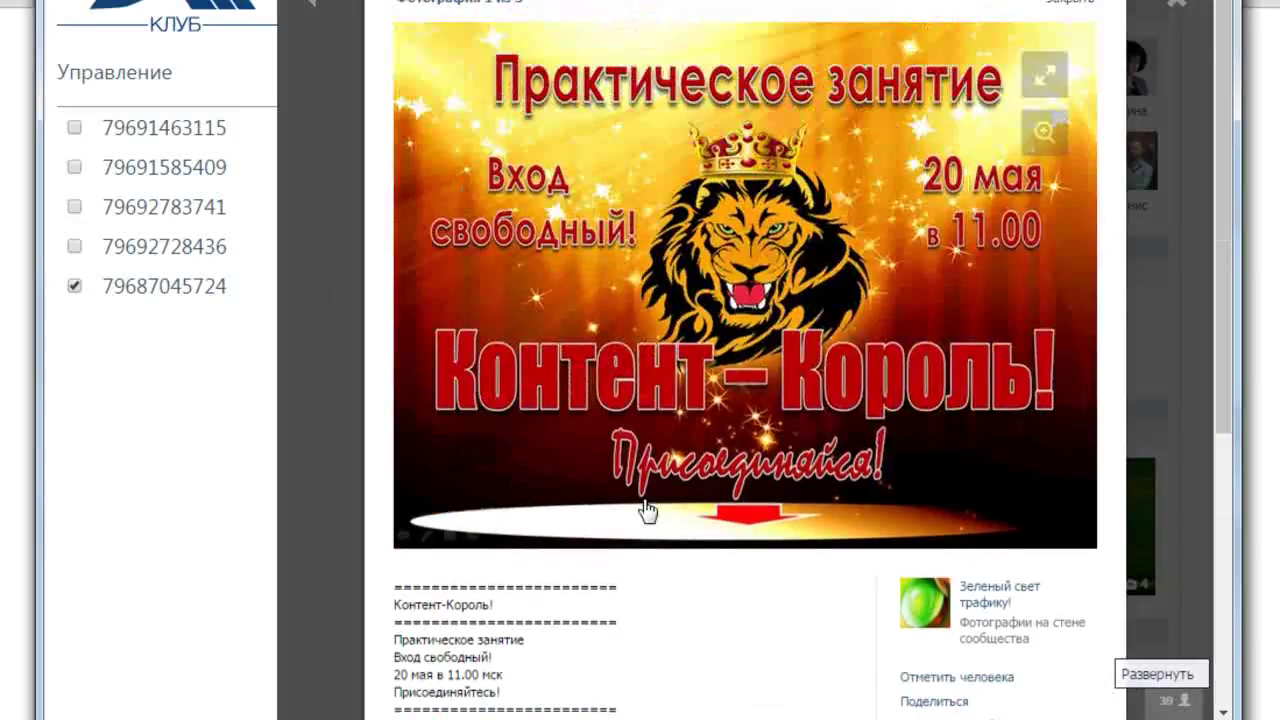
# Review the description and comment area of the «Контент-Король!» post image, and close the image viewer
pyautogui.scroll(-4, 760, 190)
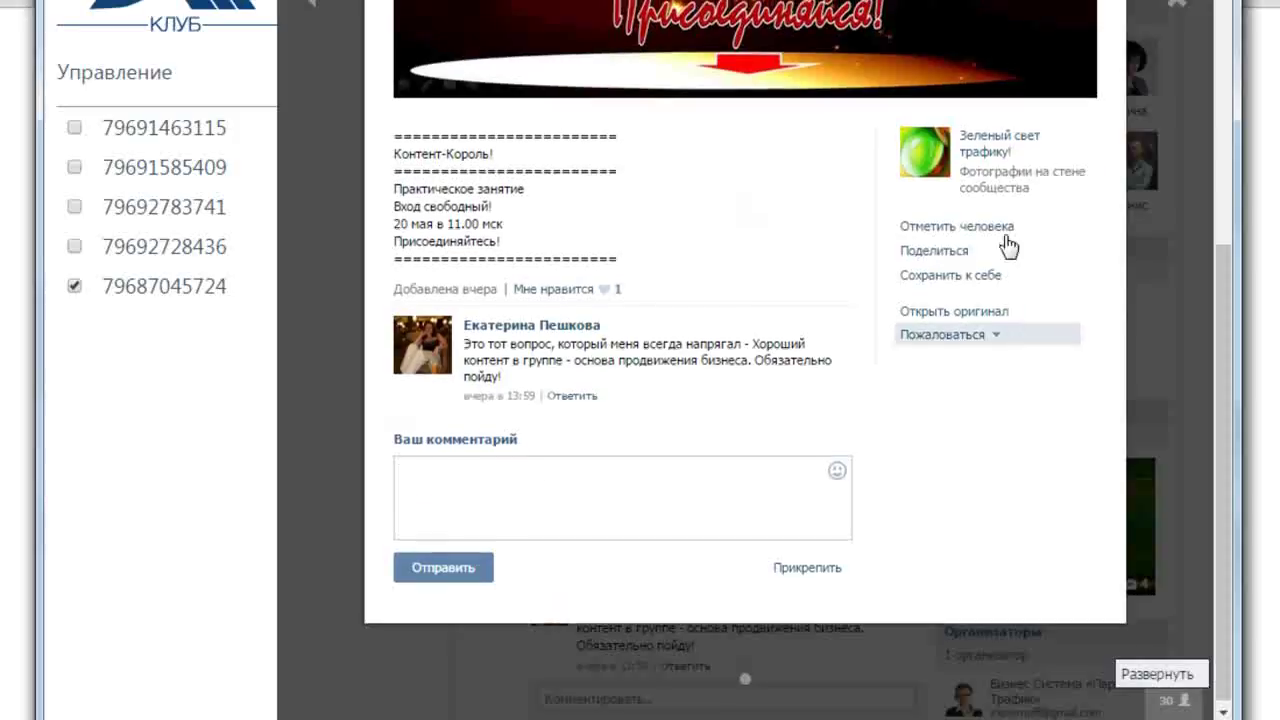
pyautogui.scroll(5, 1006, 243)
pyautogui.click(1068, 10)
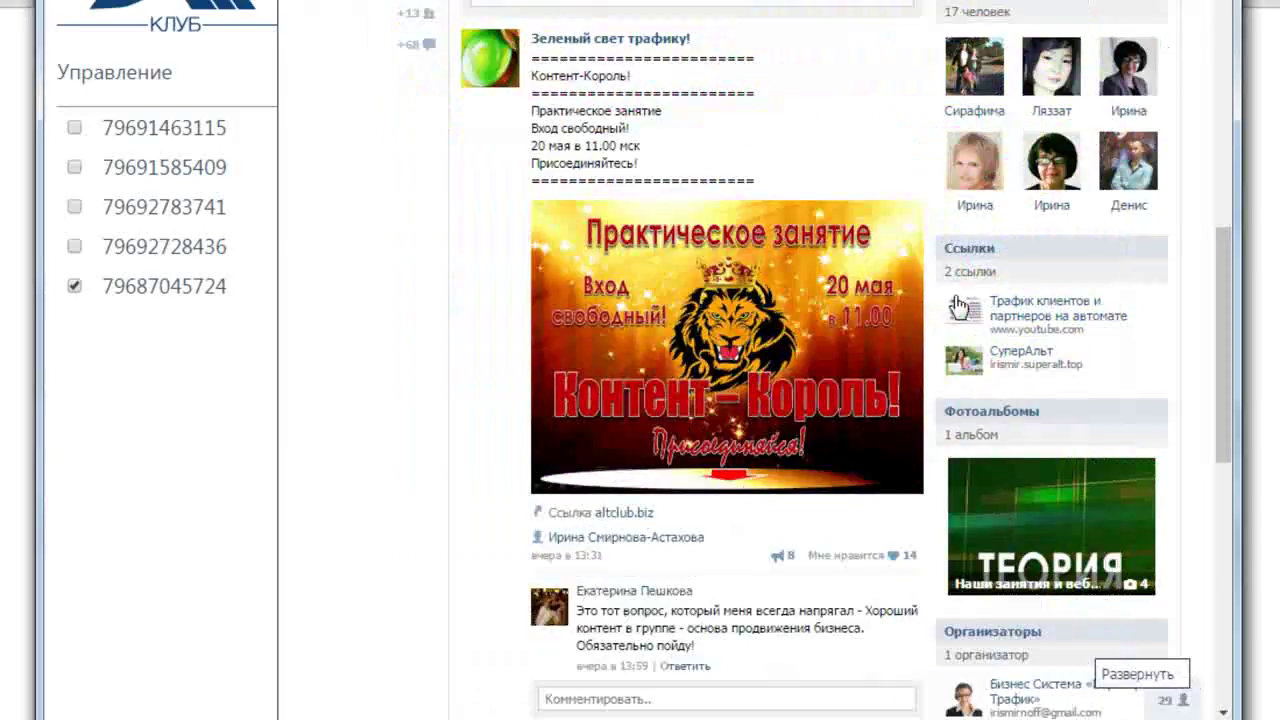
# Open the account's own page and examine the «Контент-Король!» repost with its accompanying comment on the wall
pyautogui.scroll(5, 738, 395)
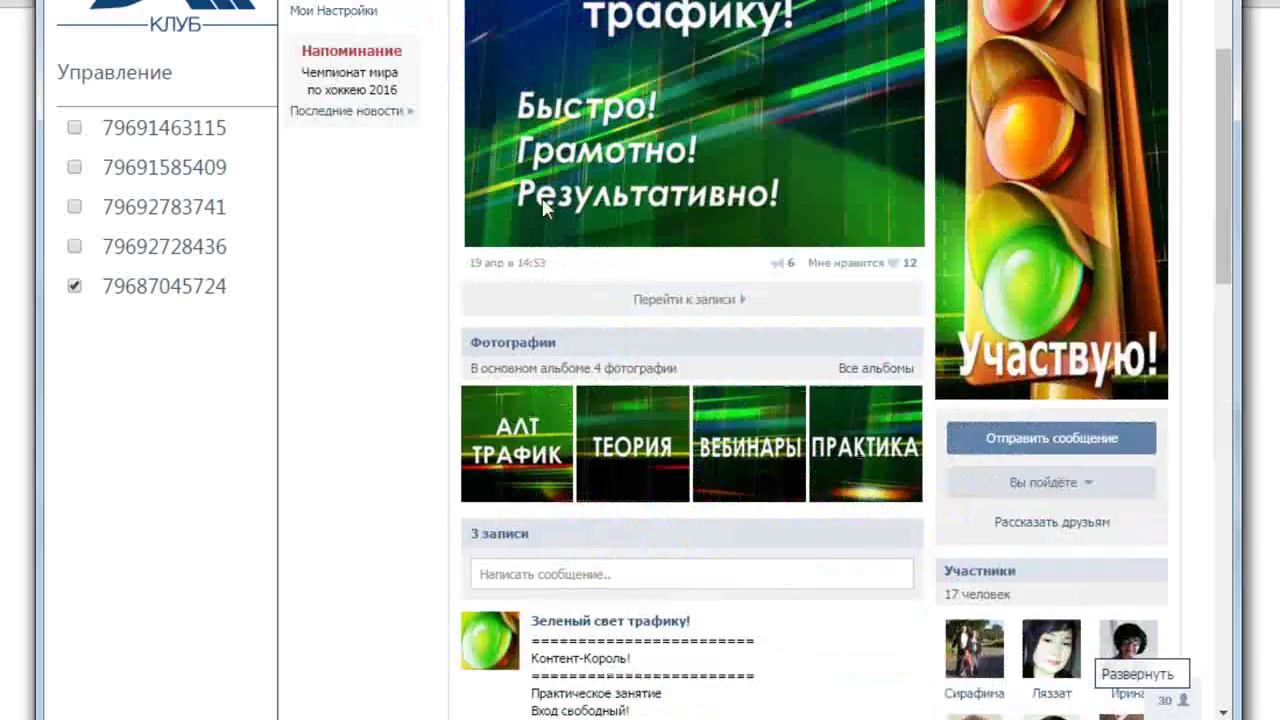
pyautogui.scroll(2, 408, 94)
pyautogui.click(343, 24)
pyautogui.scroll(-1, 1045, 232)
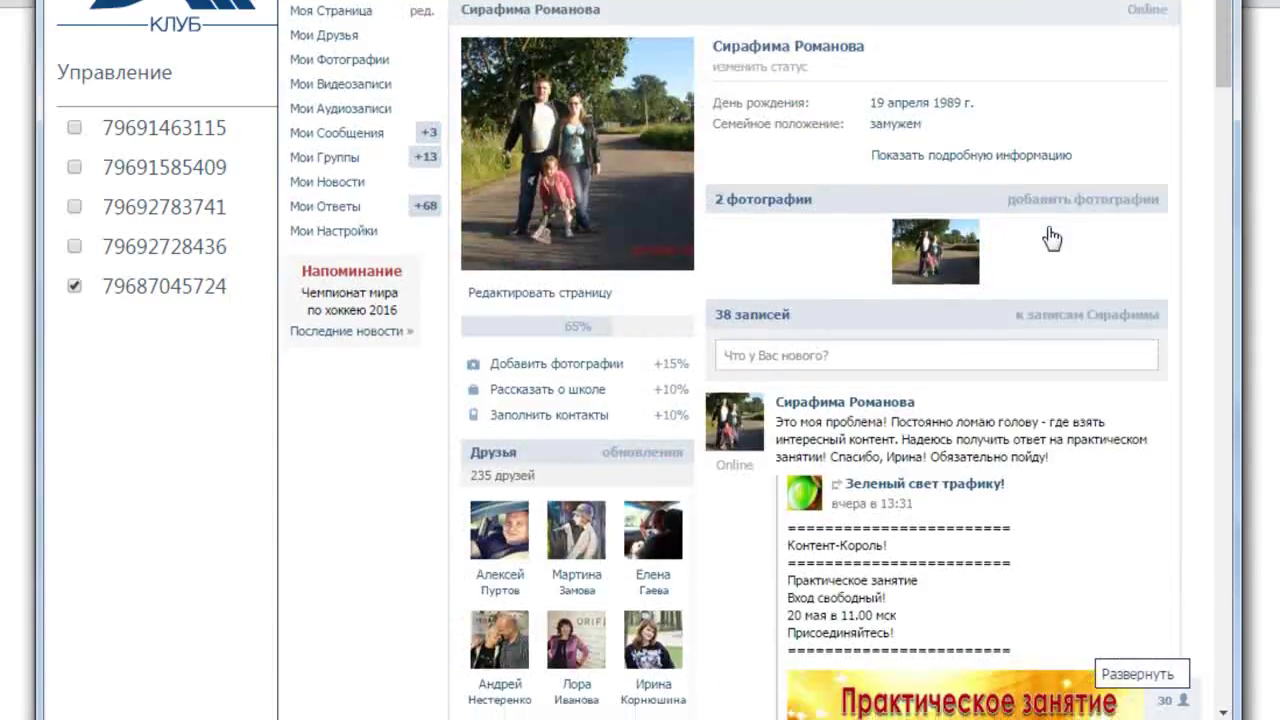
pyautogui.scroll(-6, 1050, 238)
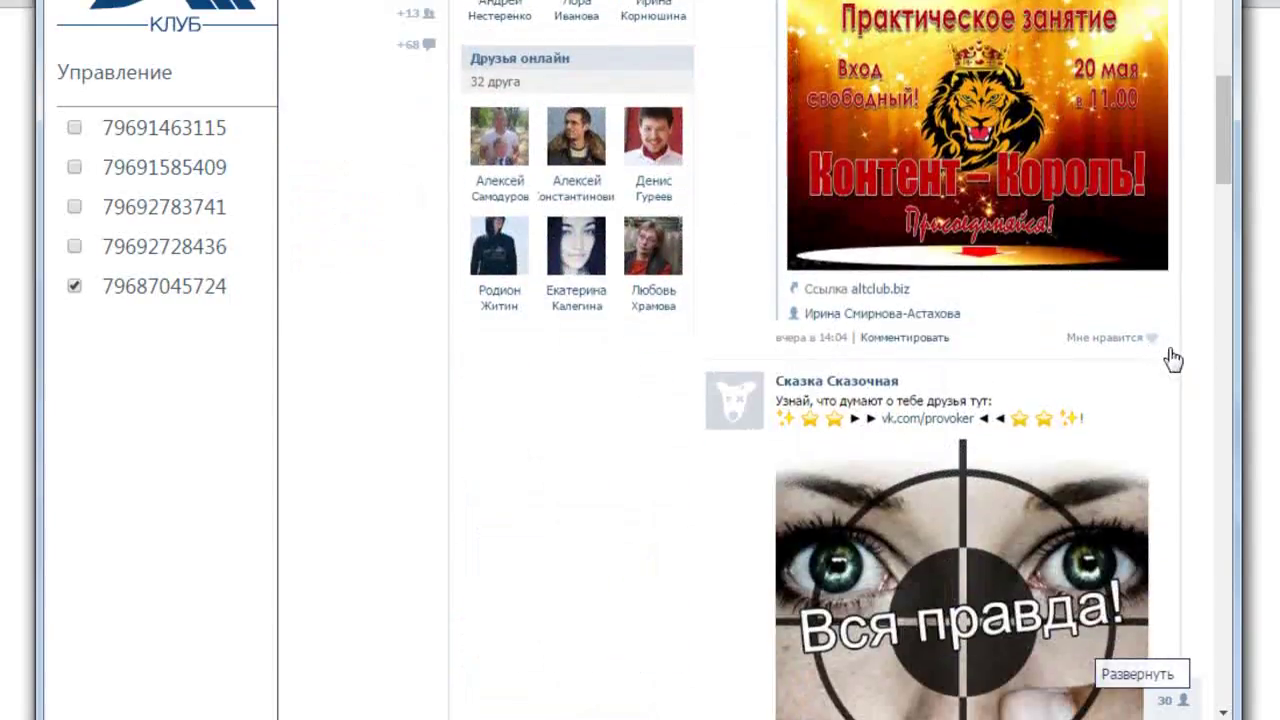
pyautogui.scroll(7, 1173, 360)
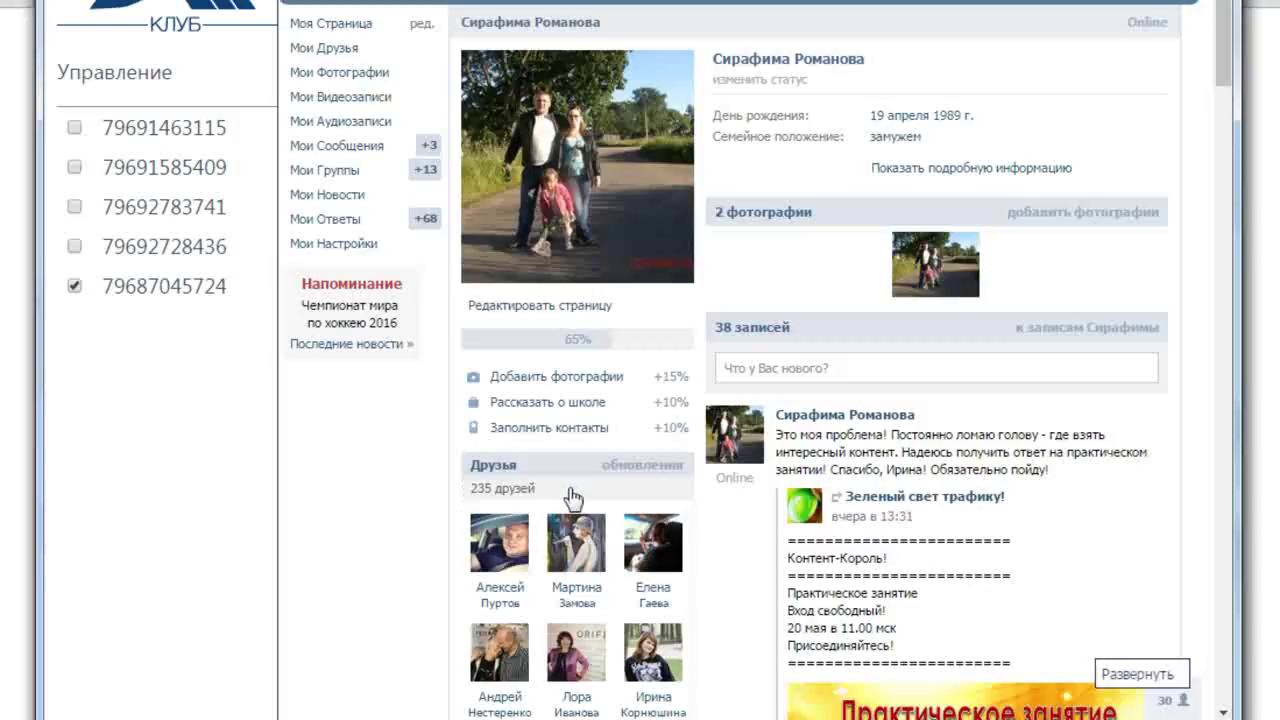
pyautogui.scroll(-5, 600, 485)
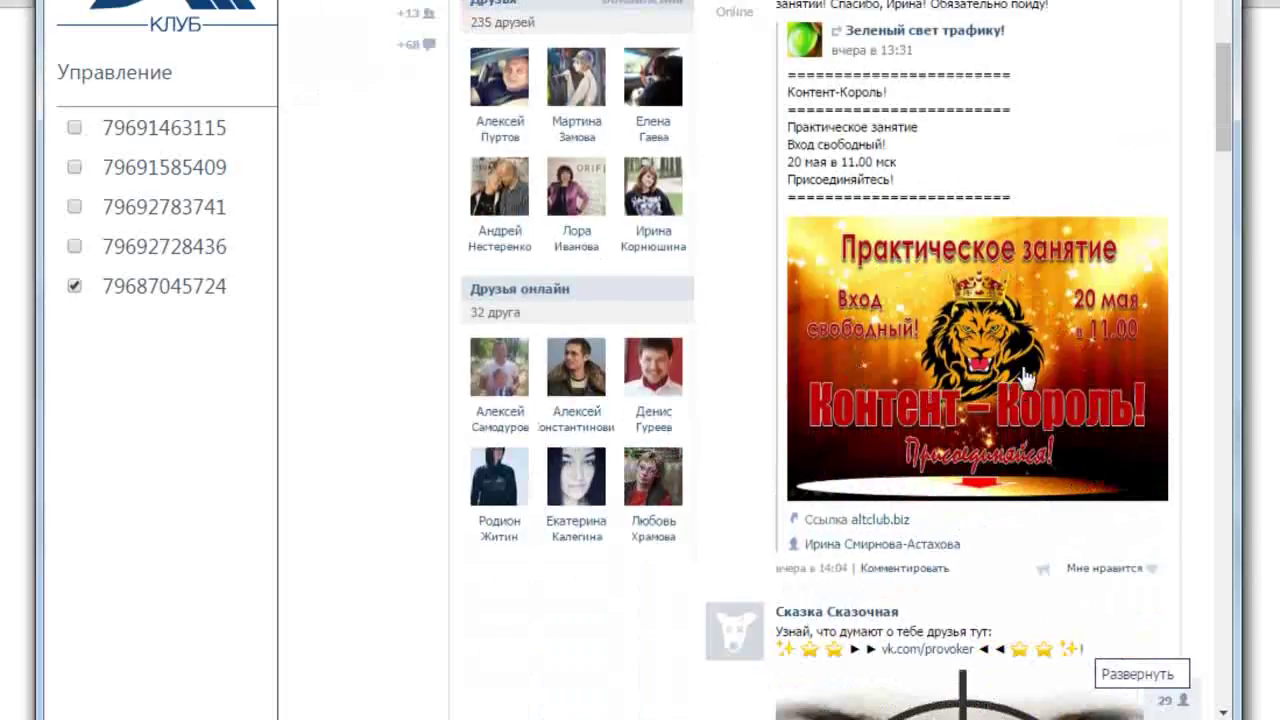
pyautogui.scroll(5, 1035, 400)
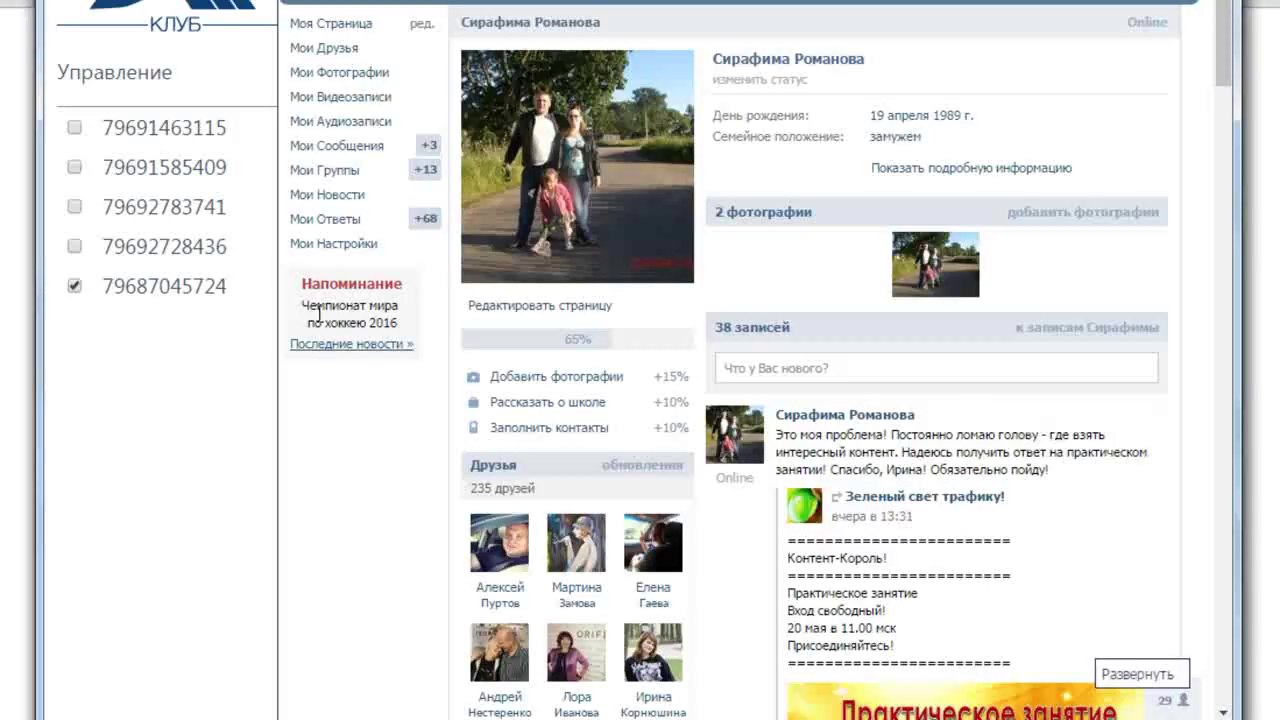
# Open the account's message dialogs and look through the «Контент-Король!» invitations sent to friends
pyautogui.click(340, 148)
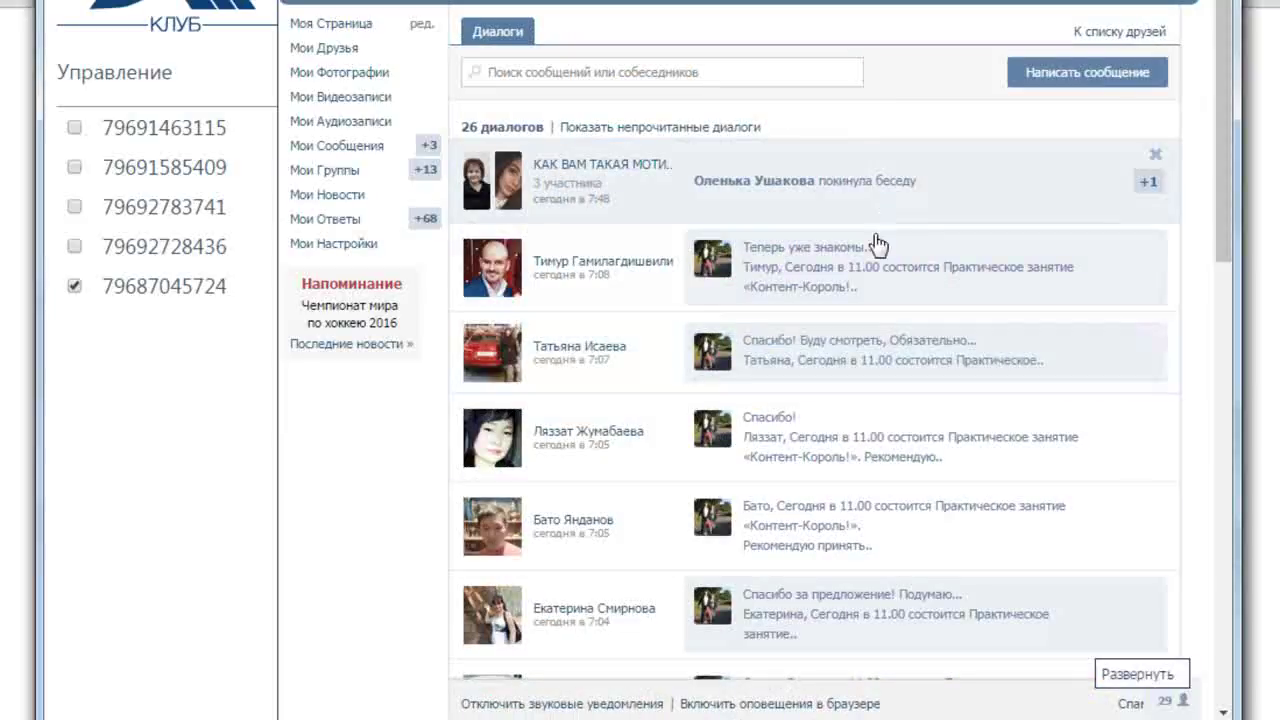
pyautogui.scroll(-1, 891, 320)
pyautogui.scroll(-3, 893, 320)
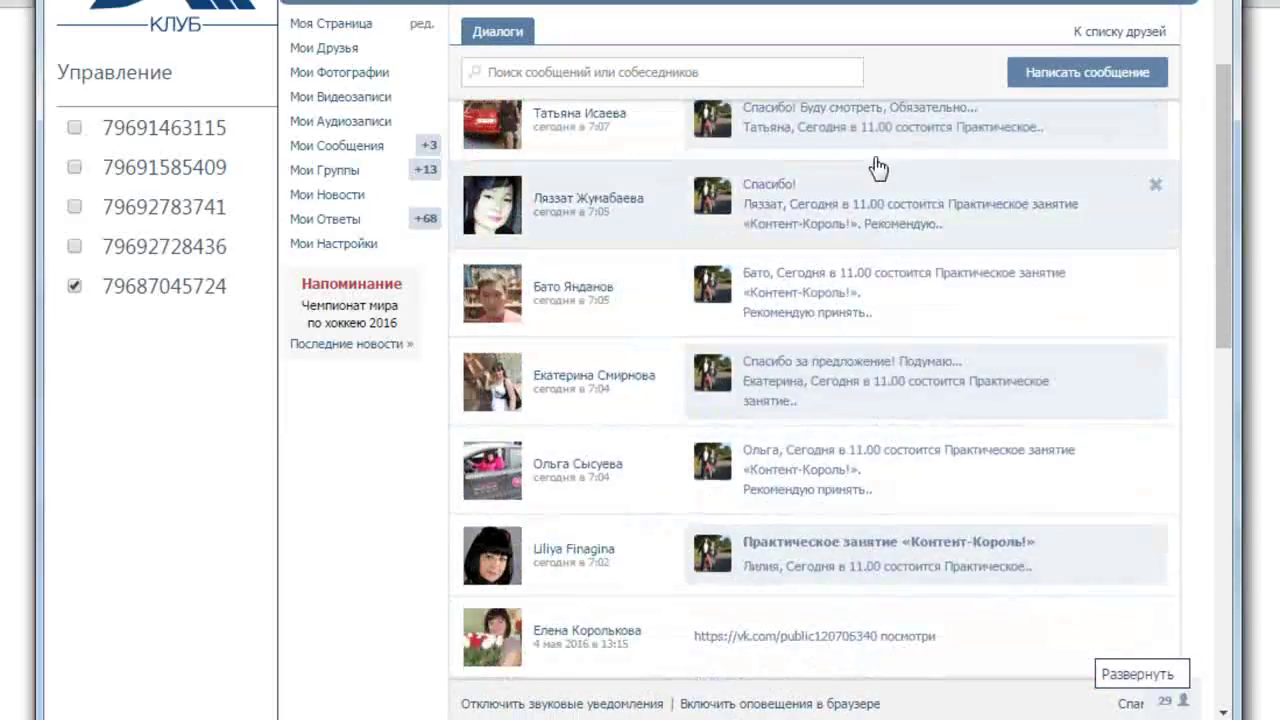
pyautogui.scroll(-3, 868, 366)
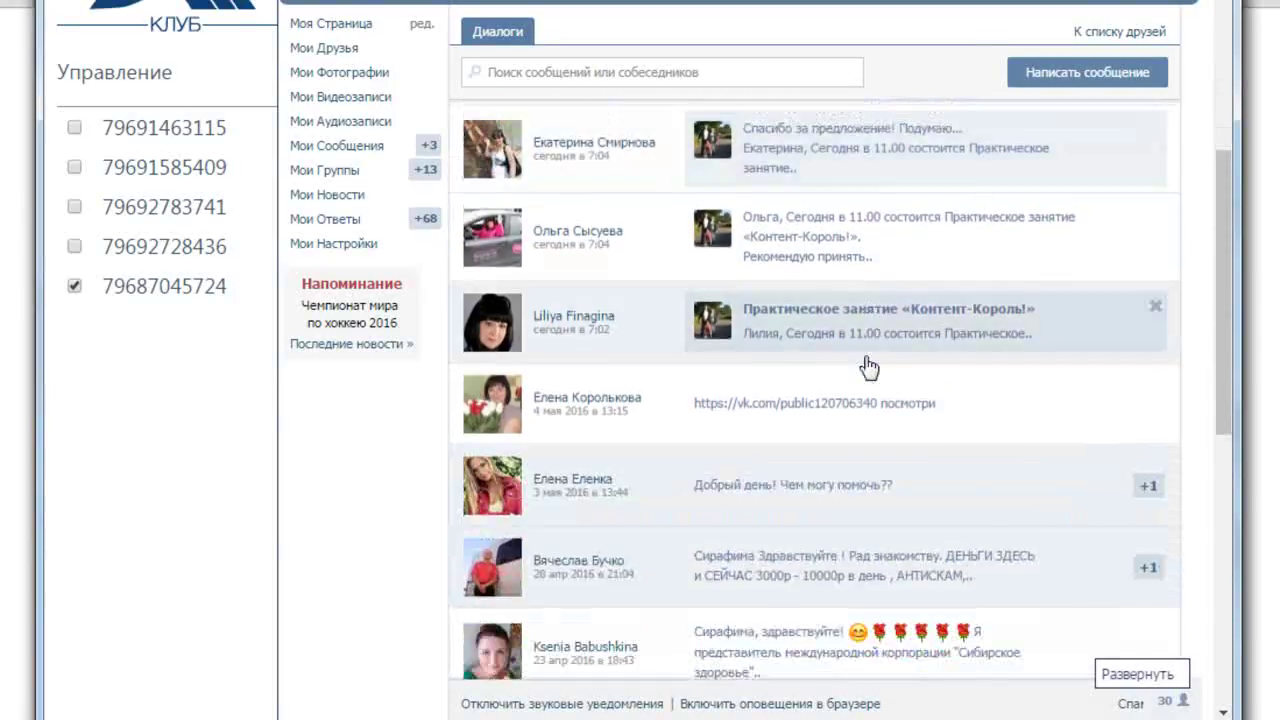
pyautogui.scroll(6, 868, 366)
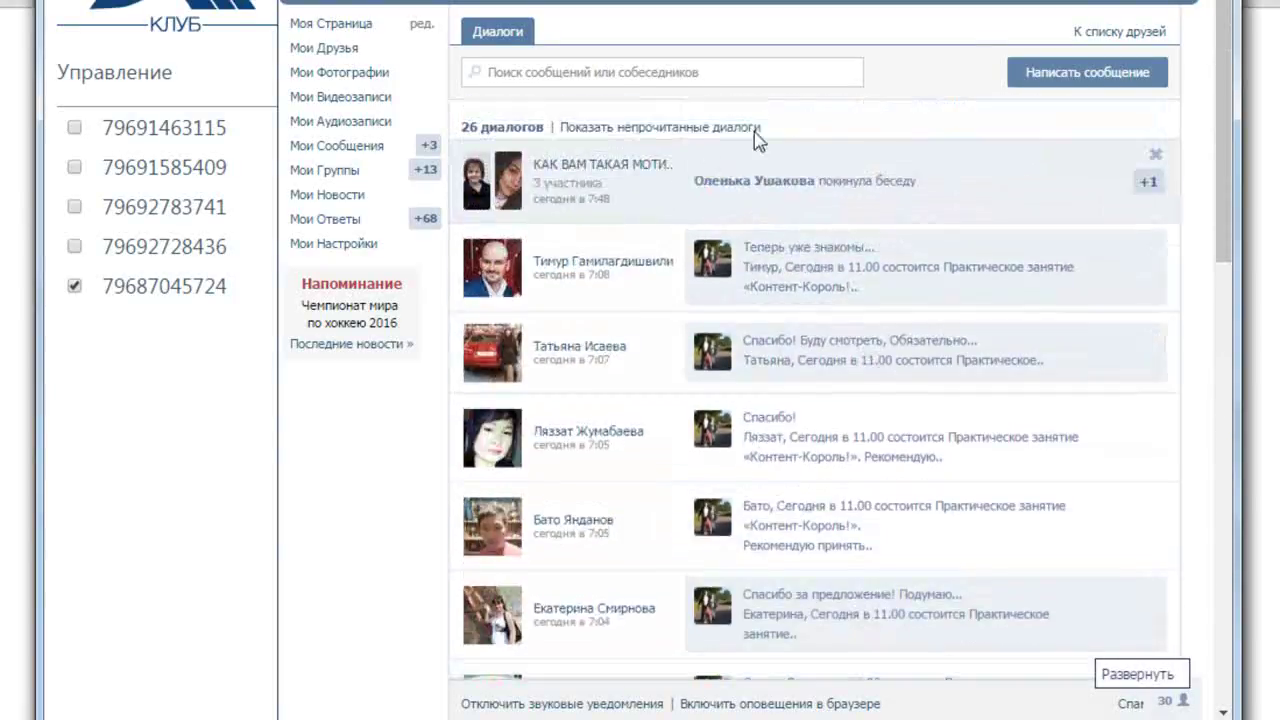
# Start a new message and choose the first recipient from the friends list
pyautogui.click(1088, 82)
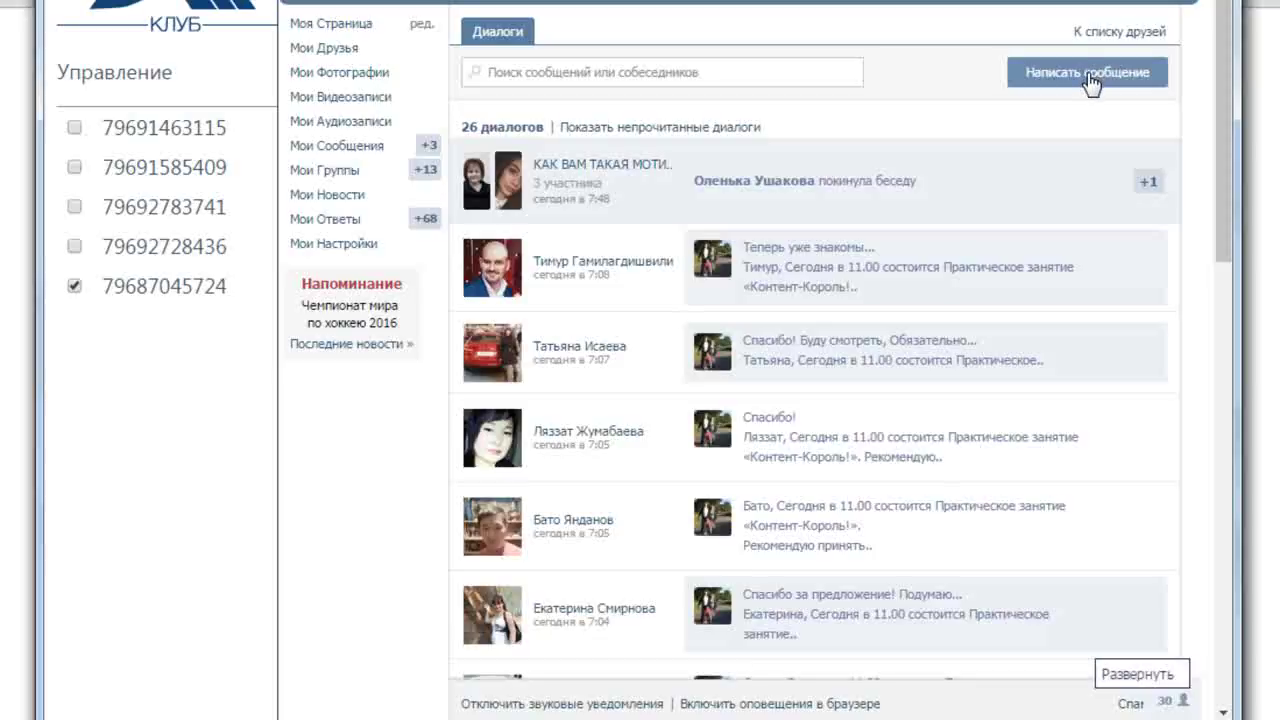
pyautogui.click(1089, 82)
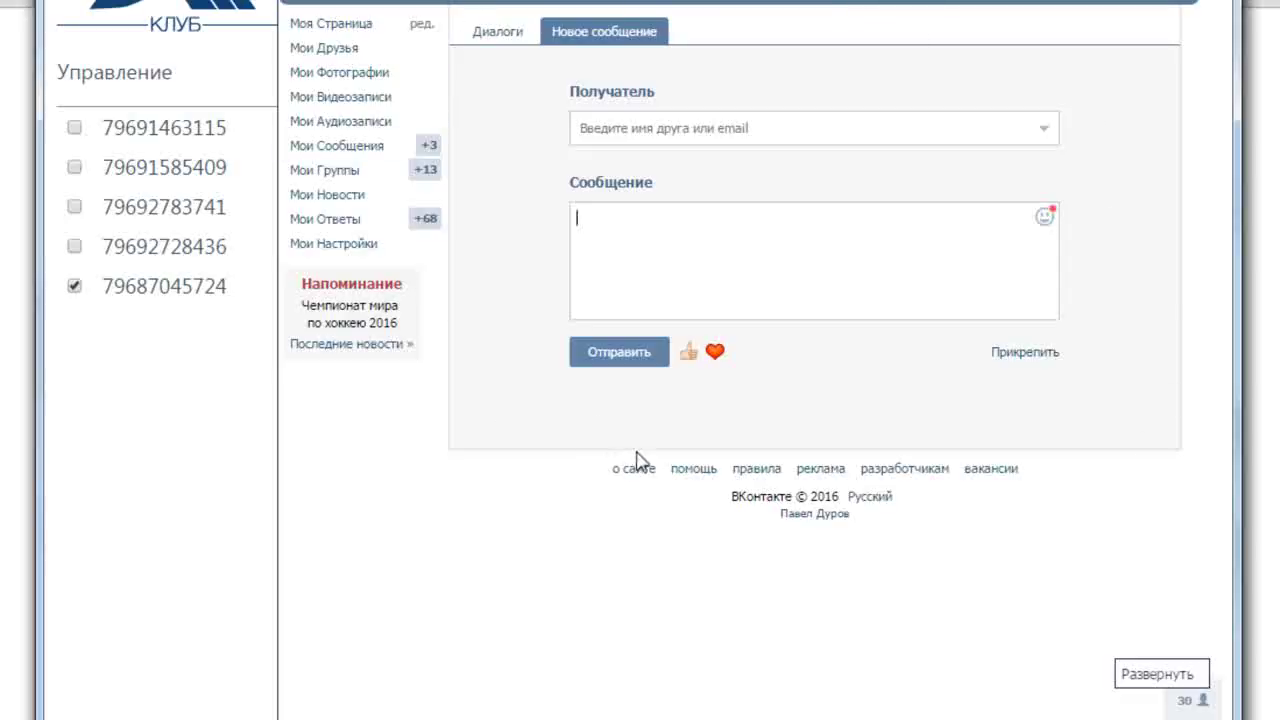
pyautogui.click(1044, 132)
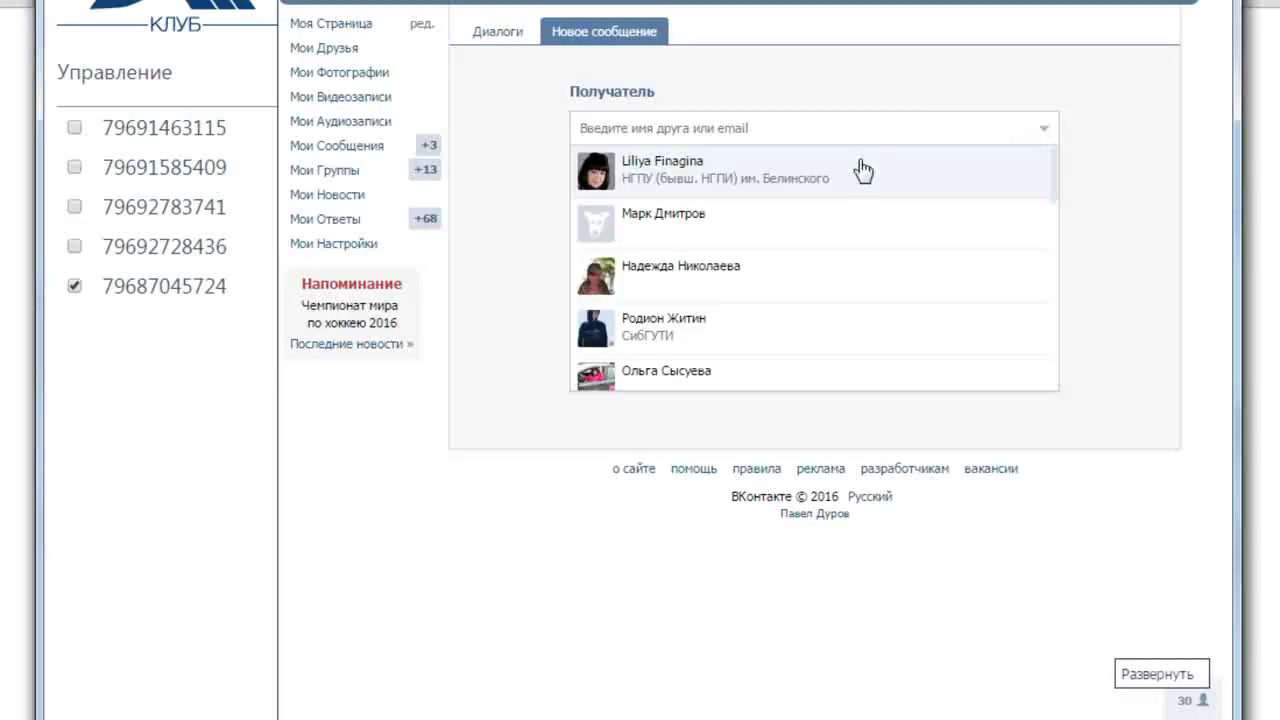
pyautogui.scroll(-5, 857, 255)
pyautogui.scroll(-5, 843, 203)
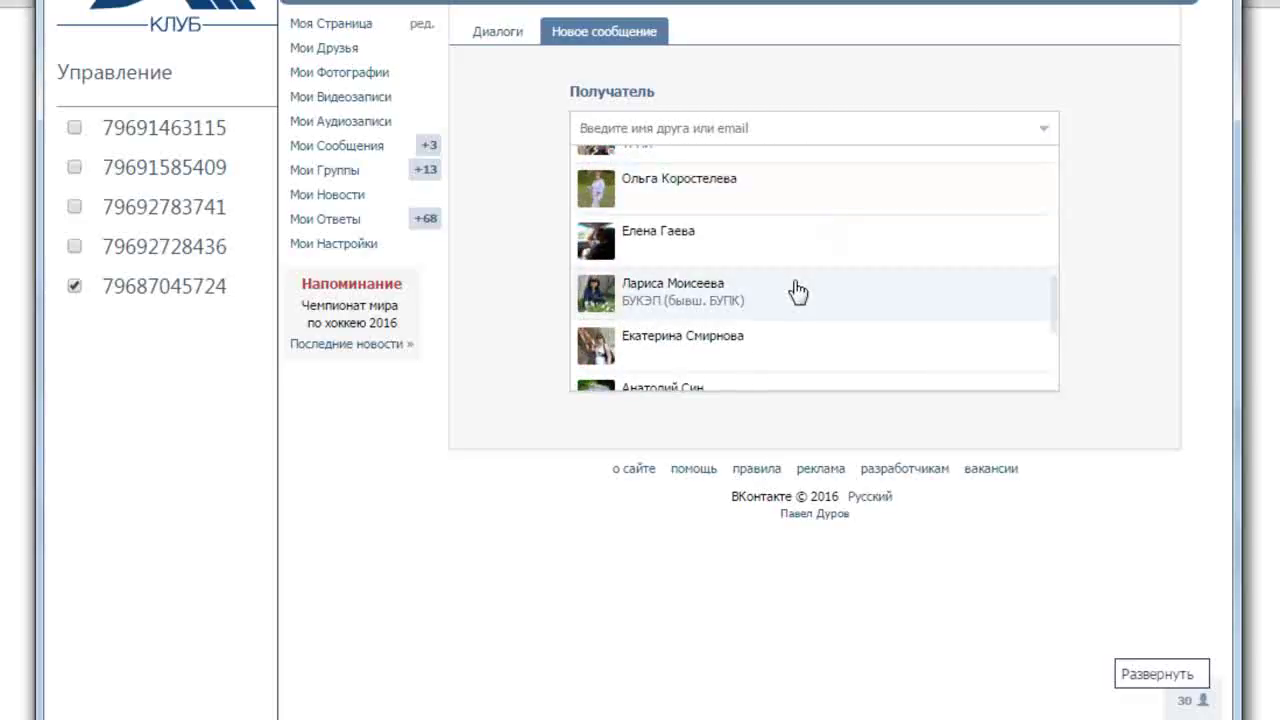
pyautogui.click(797, 291)
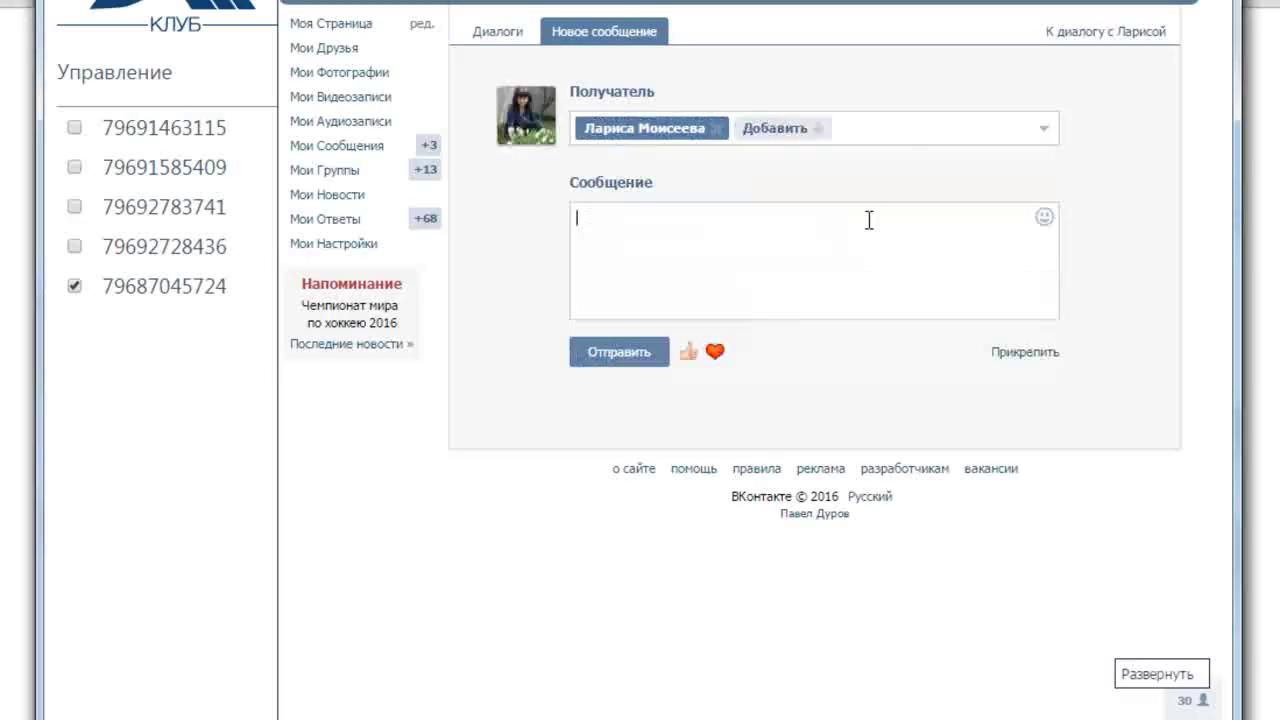
# Add four more friends from the list as recipients of the new message
pyautogui.click(772, 129)
pyautogui.click(729, 332)
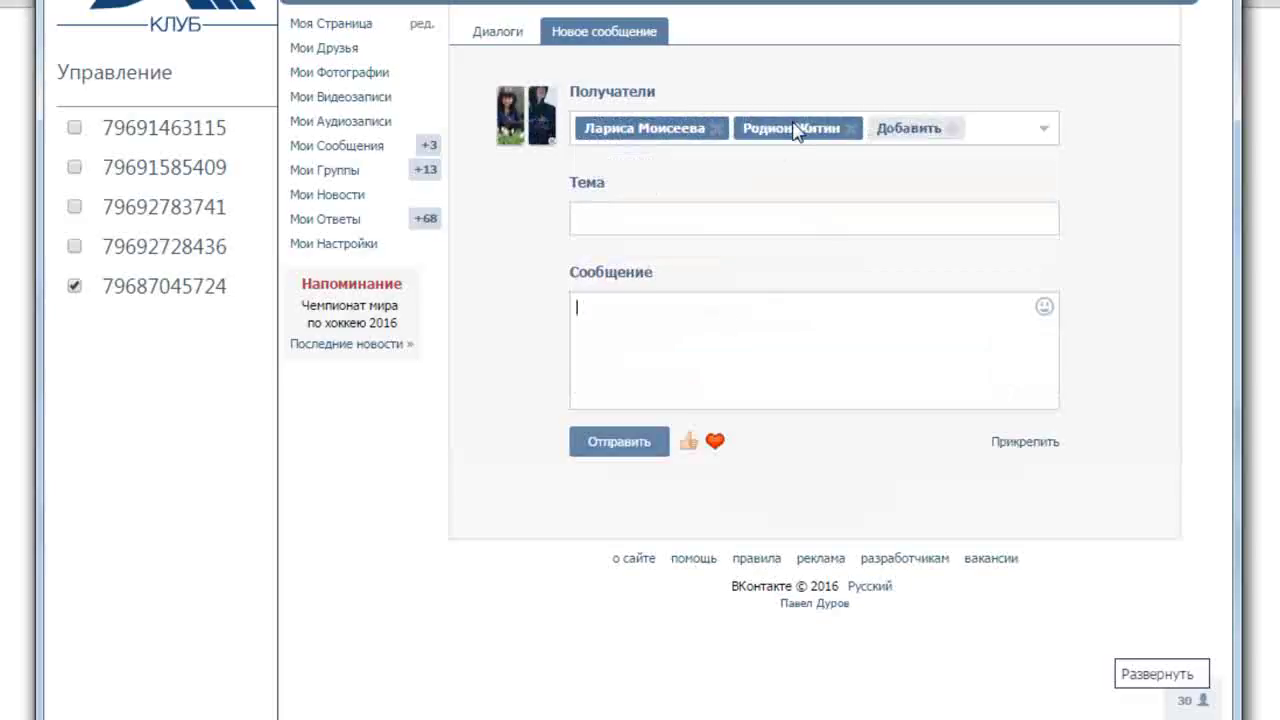
pyautogui.click(943, 131)
pyautogui.scroll(-3, 702, 292)
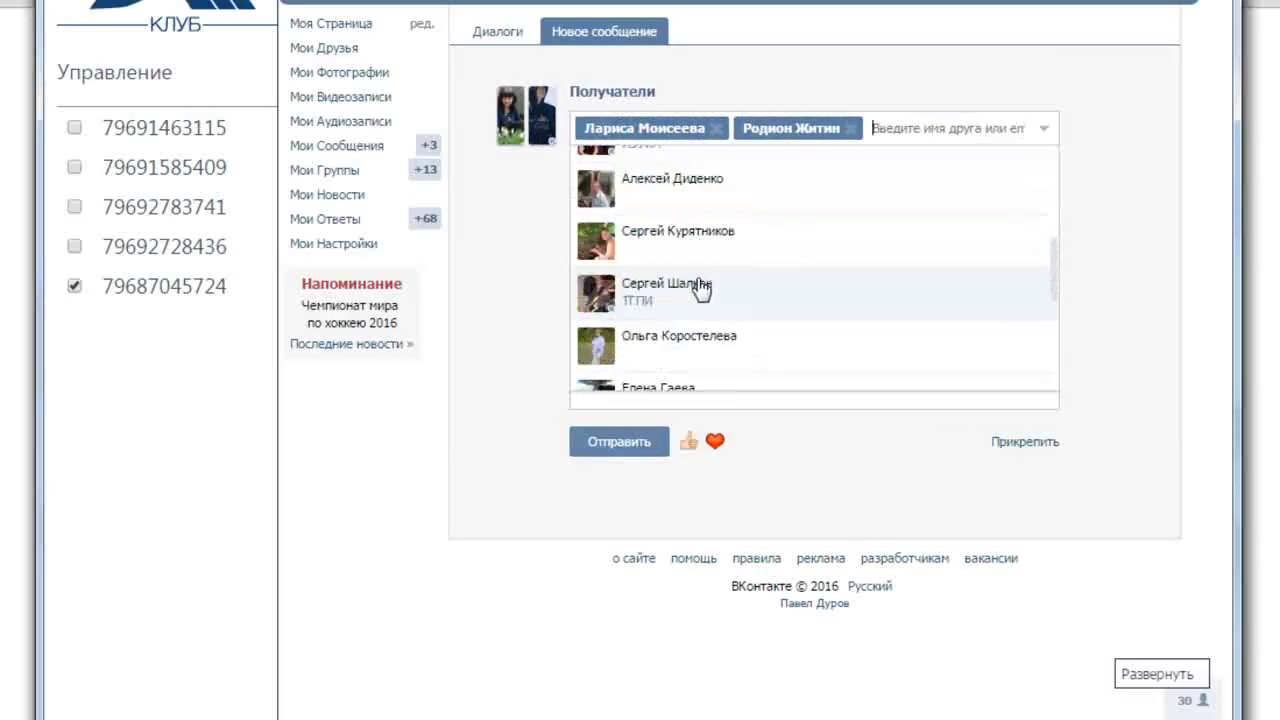
pyautogui.click(700, 288)
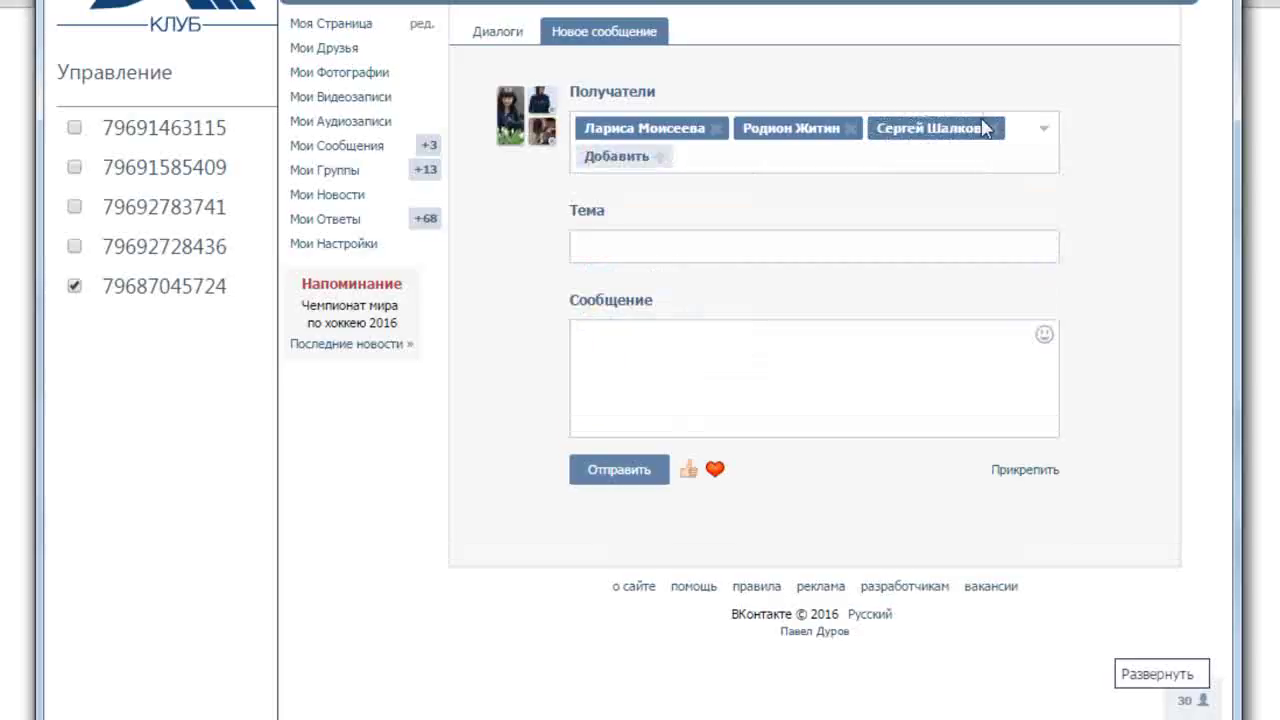
pyautogui.click(640, 157)
pyautogui.scroll(-3, 660, 260)
pyautogui.scroll(-2, 676, 290)
pyautogui.click(672, 306)
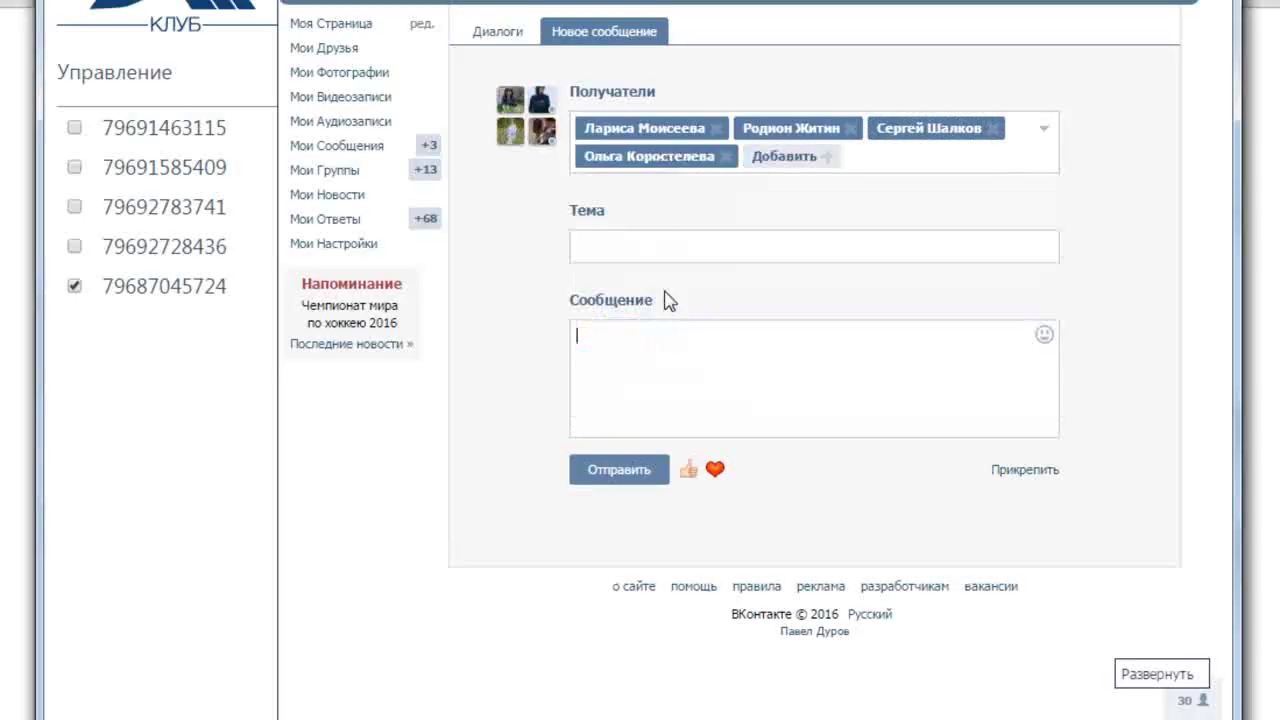
pyautogui.click(768, 162)
pyautogui.scroll(-5, 700, 263)
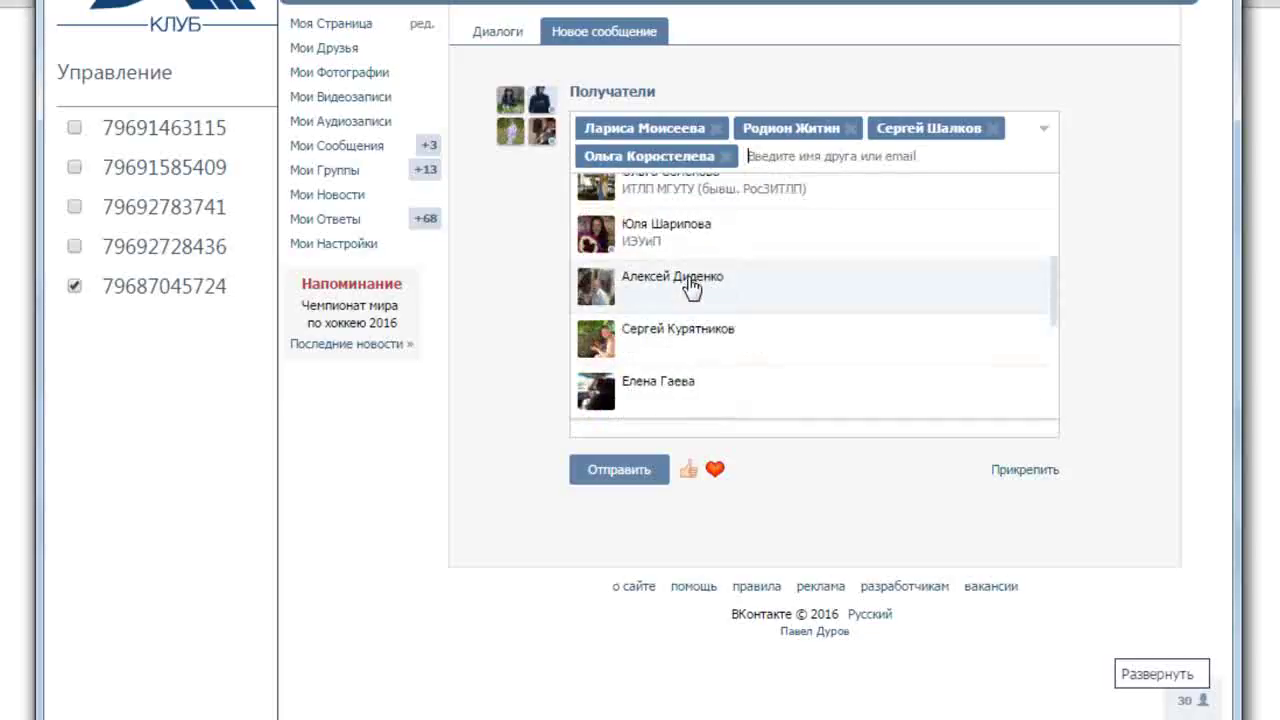
pyautogui.click(690, 284)
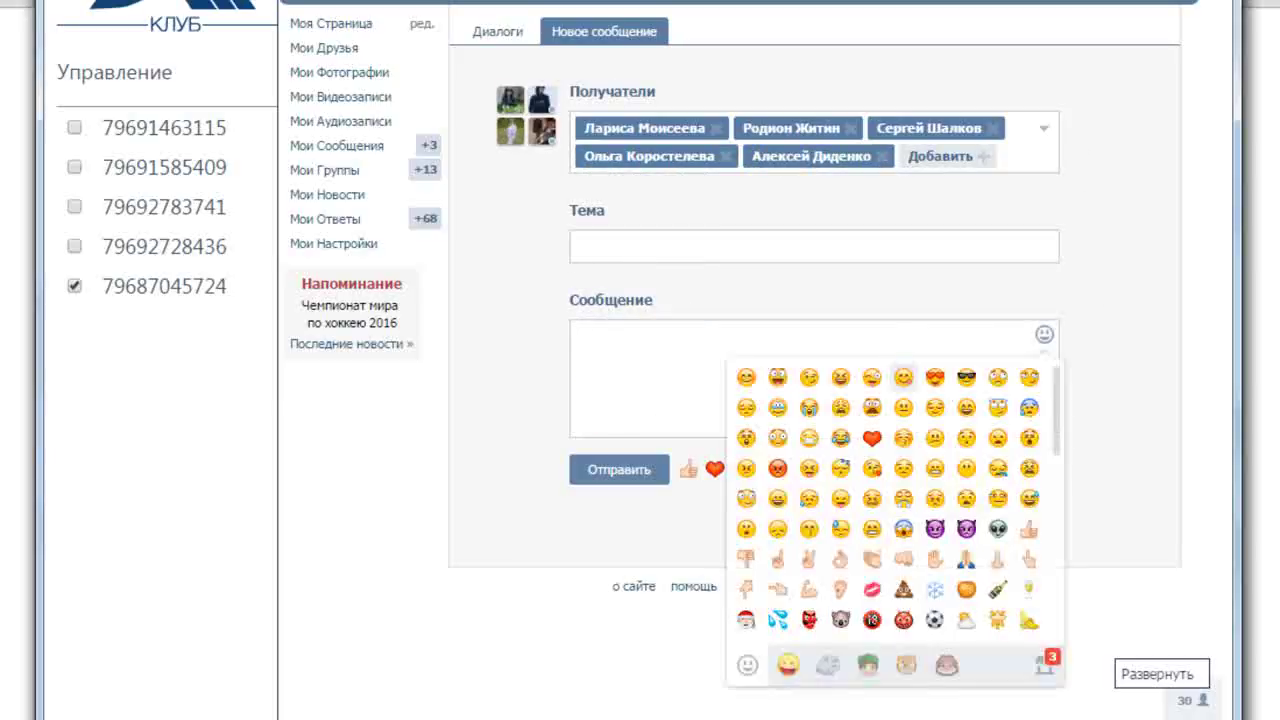
pyautogui.click(650, 650)
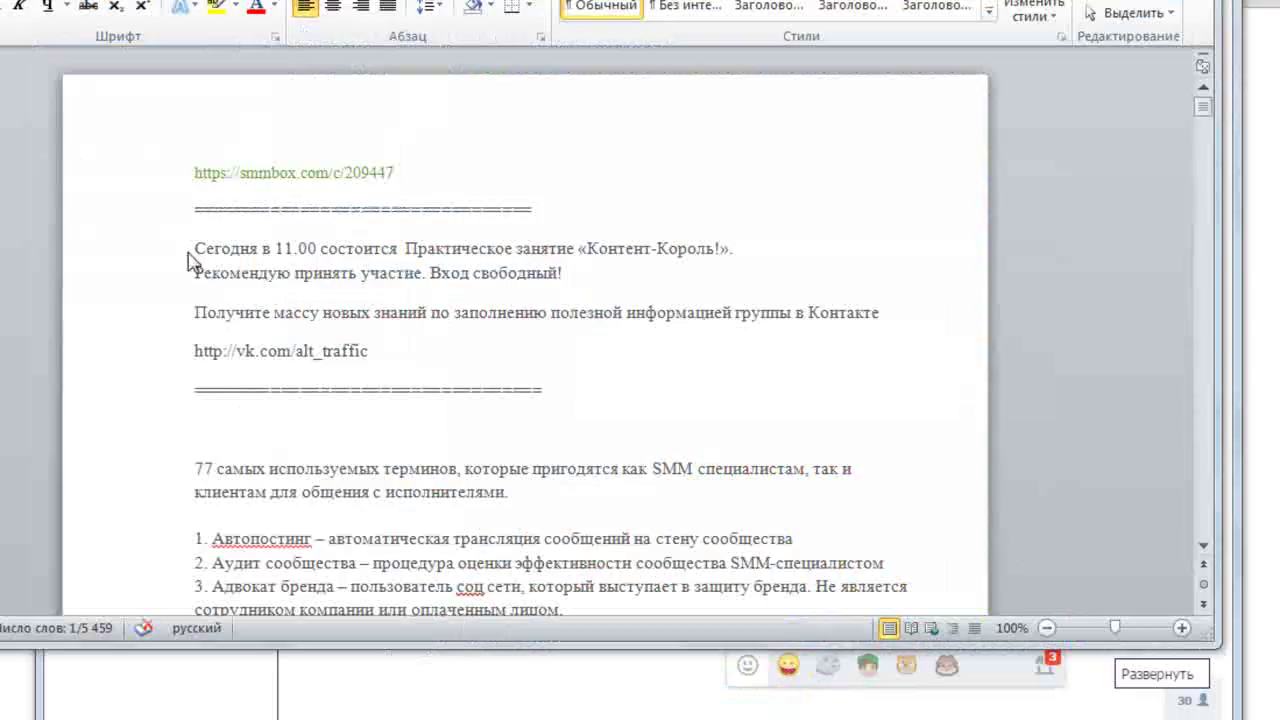
pyautogui.click(198, 250)
pyautogui.moveTo(198, 248); pyautogui.dragTo(378, 351)
pyautogui.hotkey('ctrl', 'c')
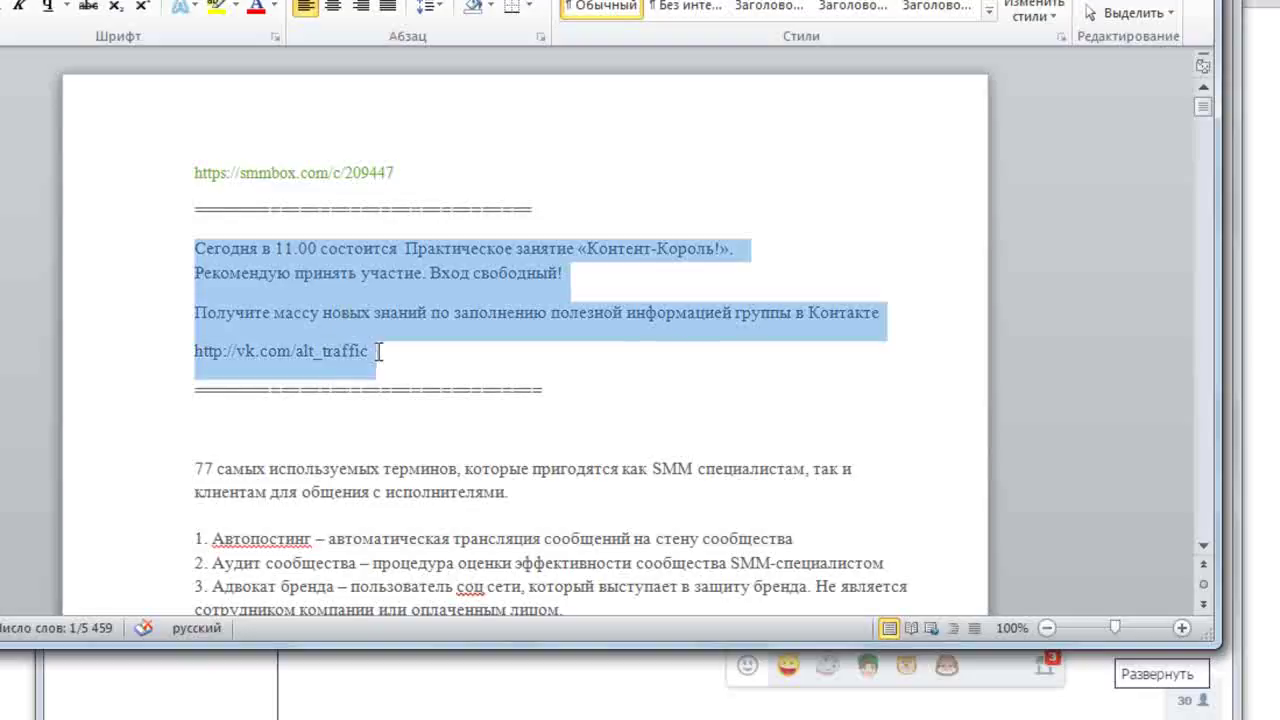
pyautogui.hotkey('alt', 'Tab')
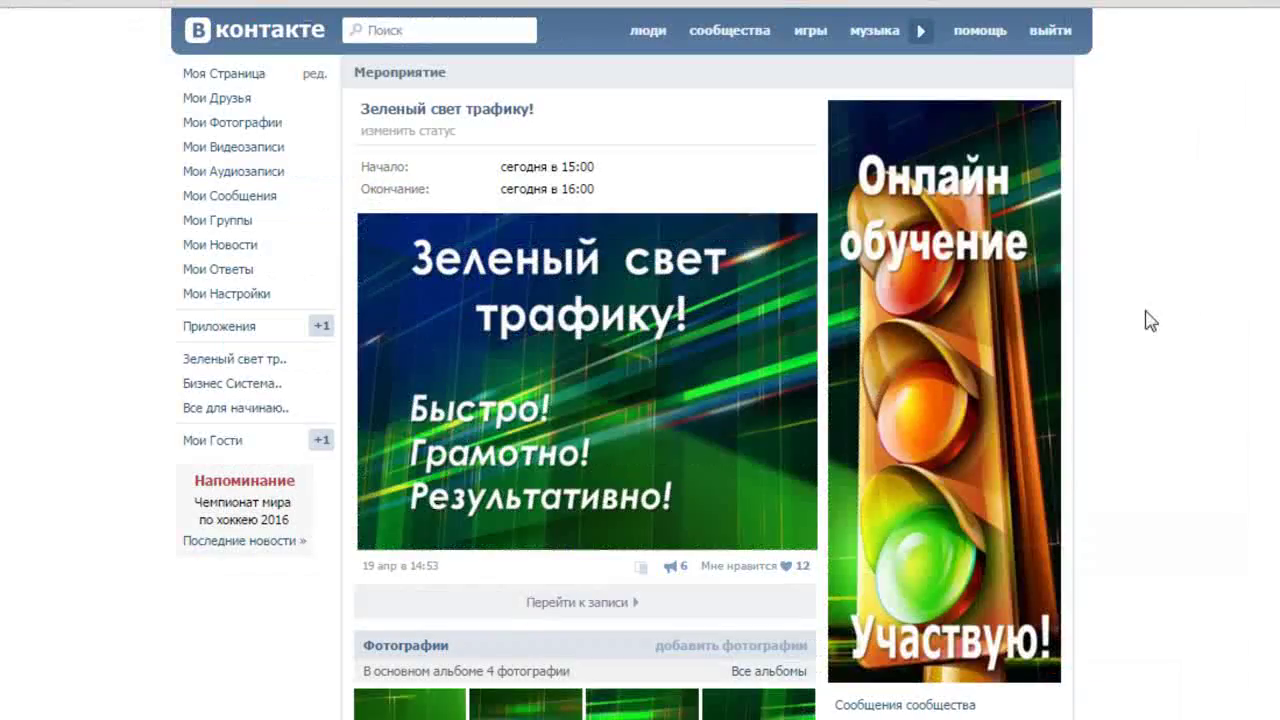
pyautogui.moveTo(510, 716)
pyautogui.click(524, 640)
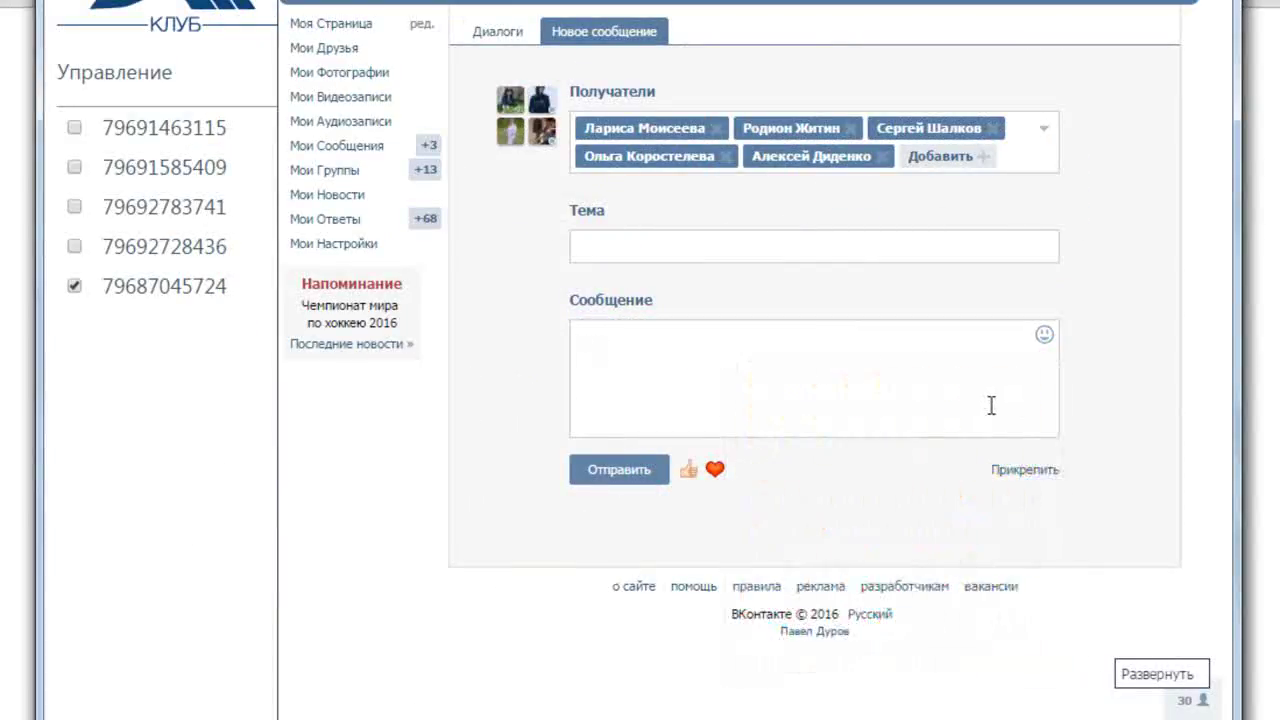
pyautogui.hotkey('ctrl', 'v')
# Copy «Практическое занятие «Контент-Король!»» from the message text and use it as the message subject
pyautogui.click(596, 249)
pyautogui.moveTo(737, 337); pyautogui.dragTo(982, 333)
pyautogui.hotkey('ctrl', 'c')
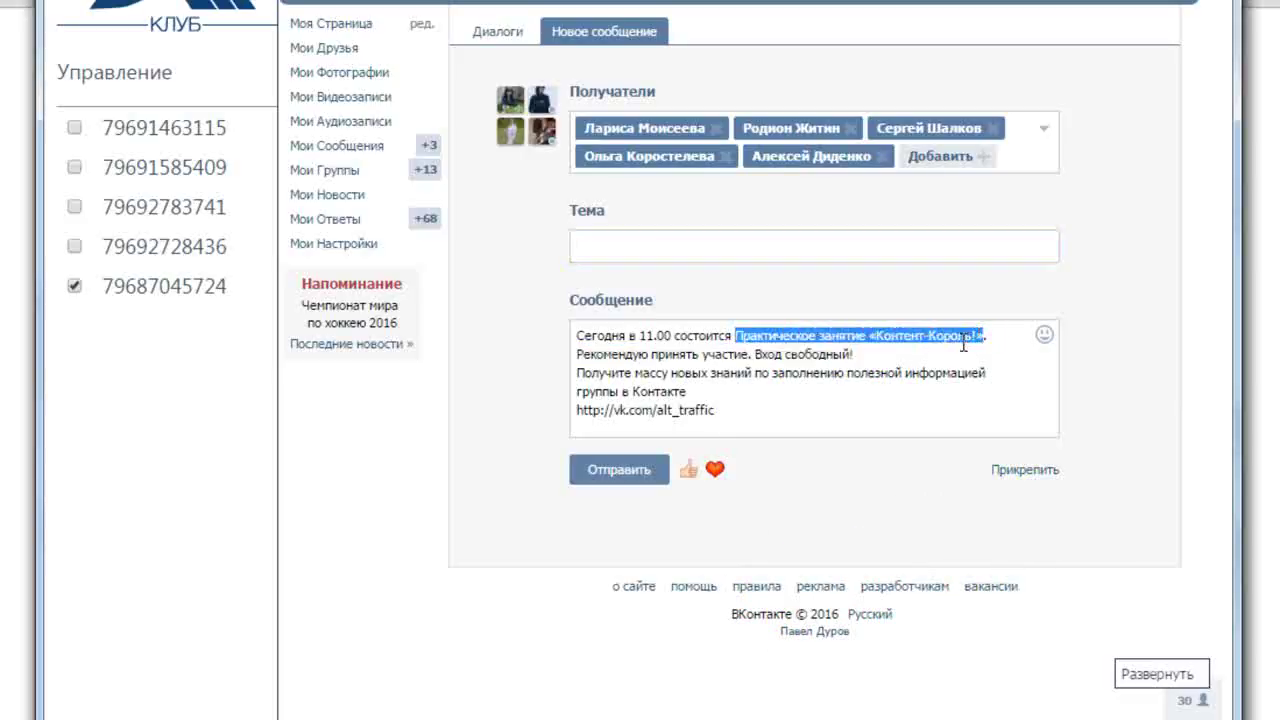
pyautogui.click(592, 249)
pyautogui.hotkey('ctrl', 'v')
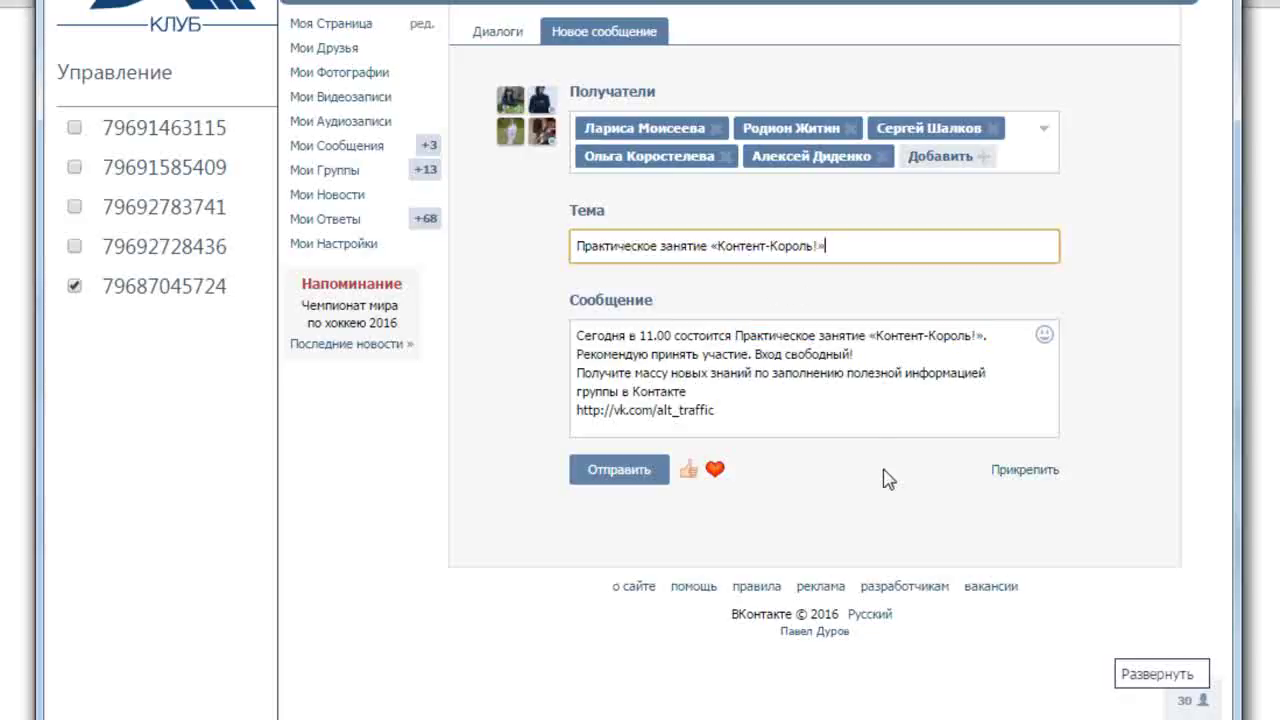
# Add the greeting «Добрый день!» at the start of the message and a thumbs-up emoji after «группы в Контакте»
pyautogui.click(574, 333)
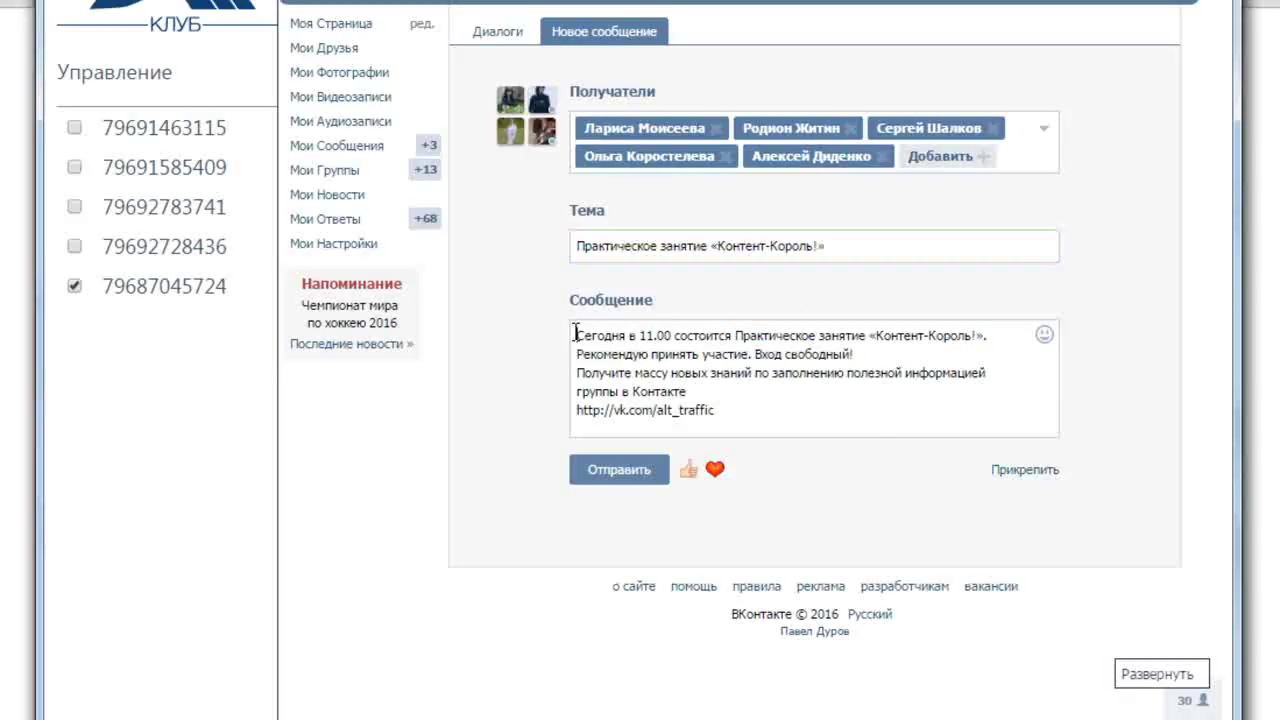
pyautogui.write('Добрый ')
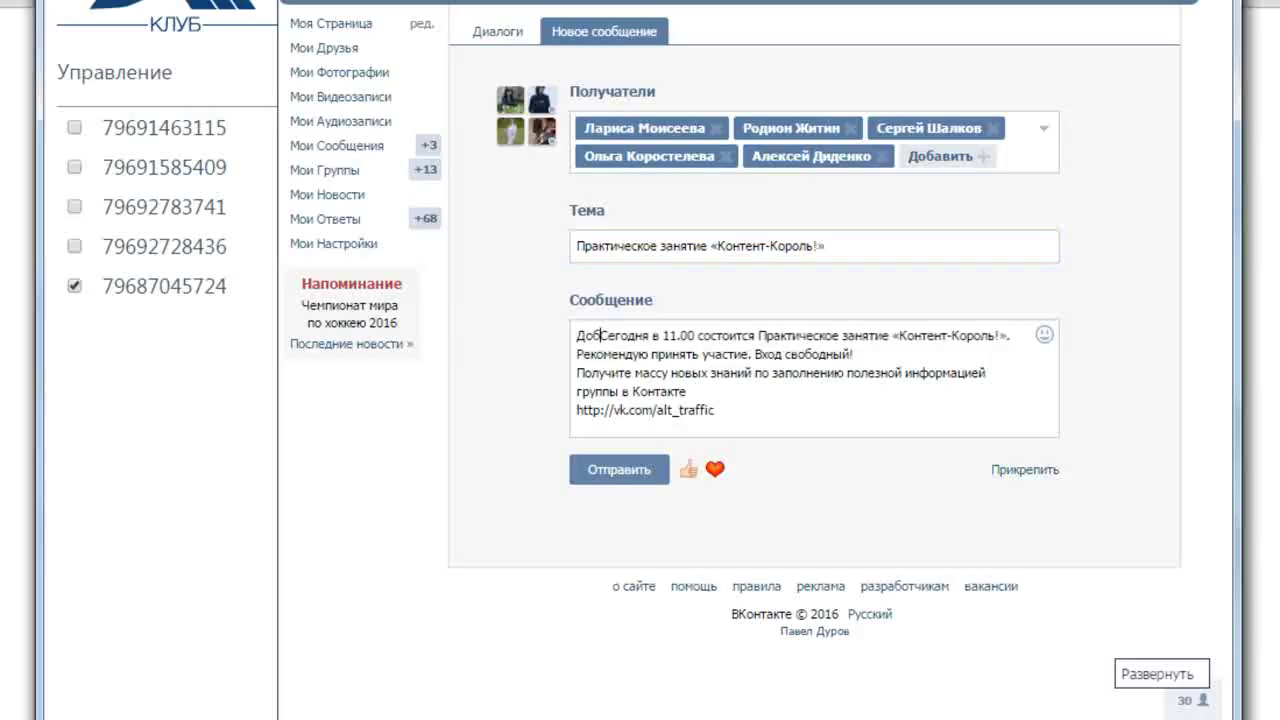
pyautogui.write('день!')
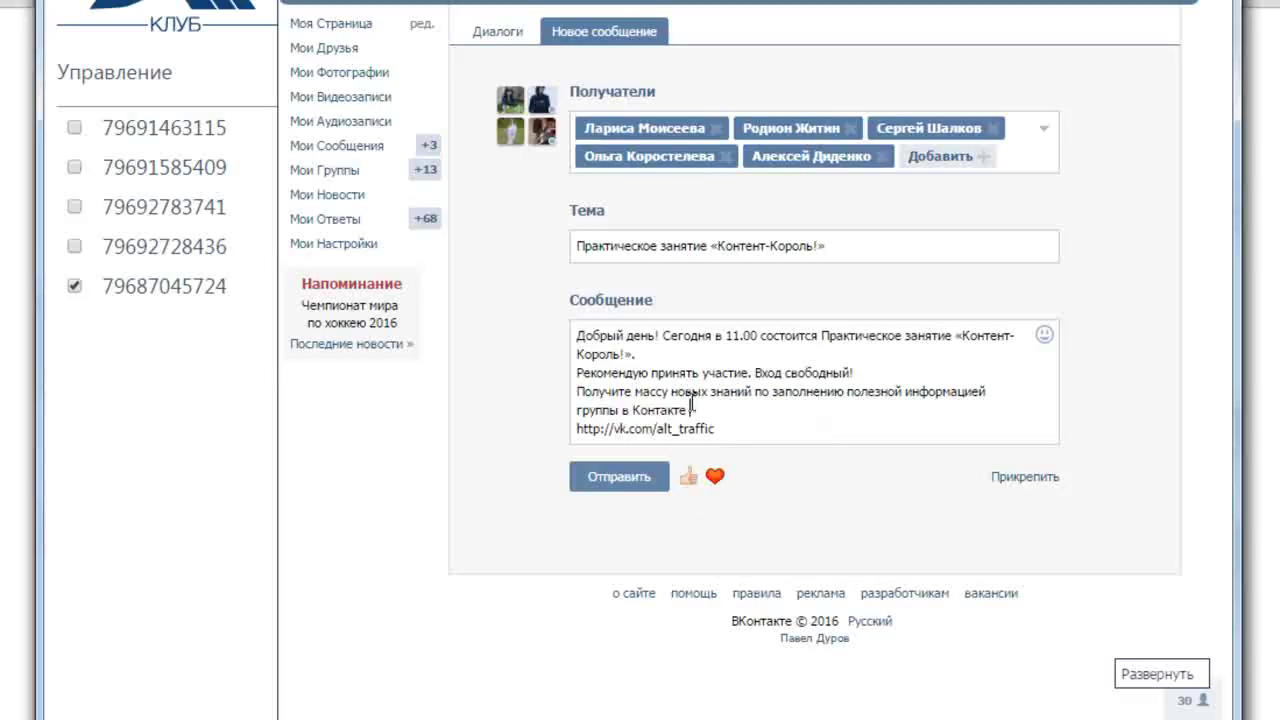
pyautogui.click(688, 478)
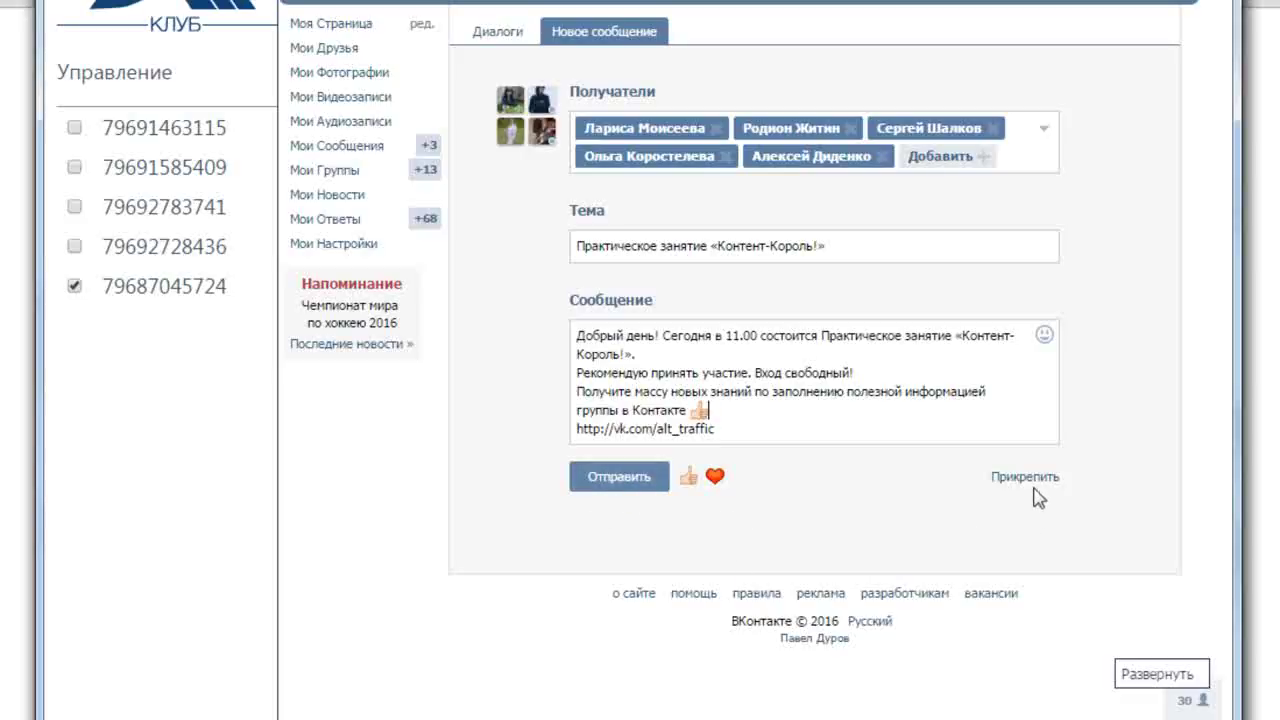
pyautogui.moveTo(1028, 480)
# Open the «Зеленый свет трафику!» event from the second managed account's groups and examine its wall posts and organizer block
pyautogui.click(143, 168)
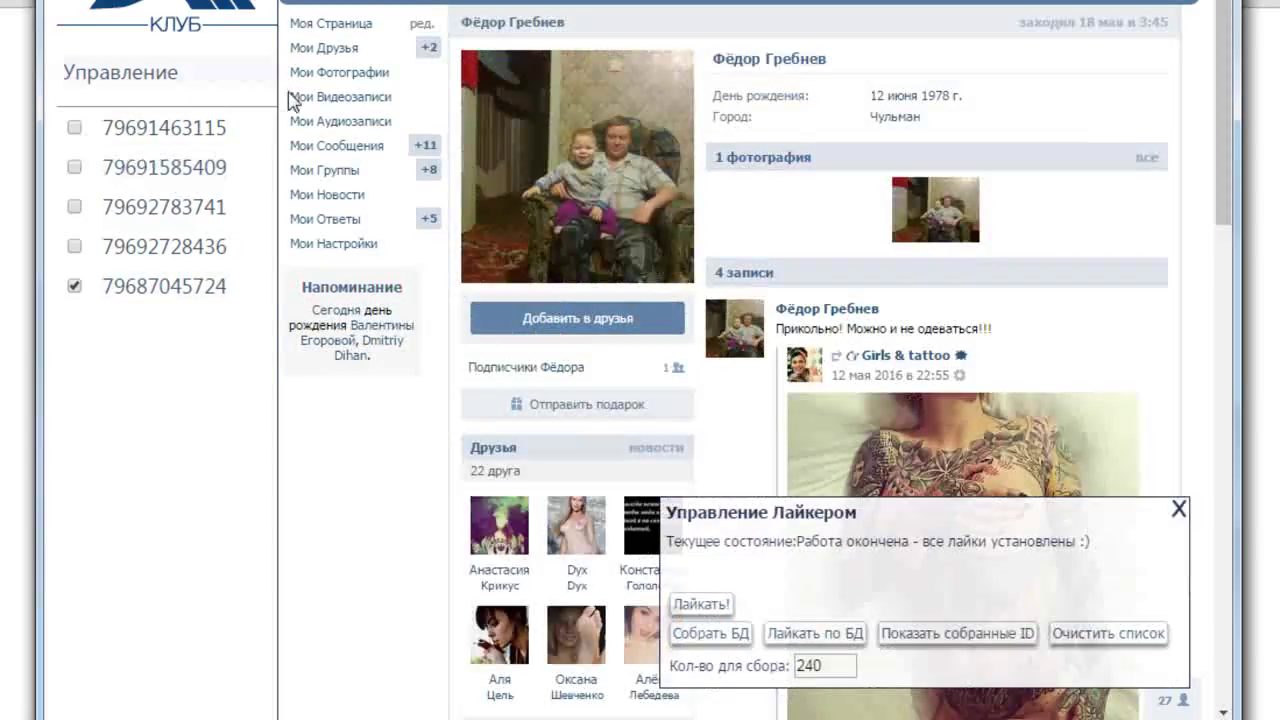
pyautogui.click(330, 178)
pyautogui.scroll(-5, 1008, 461)
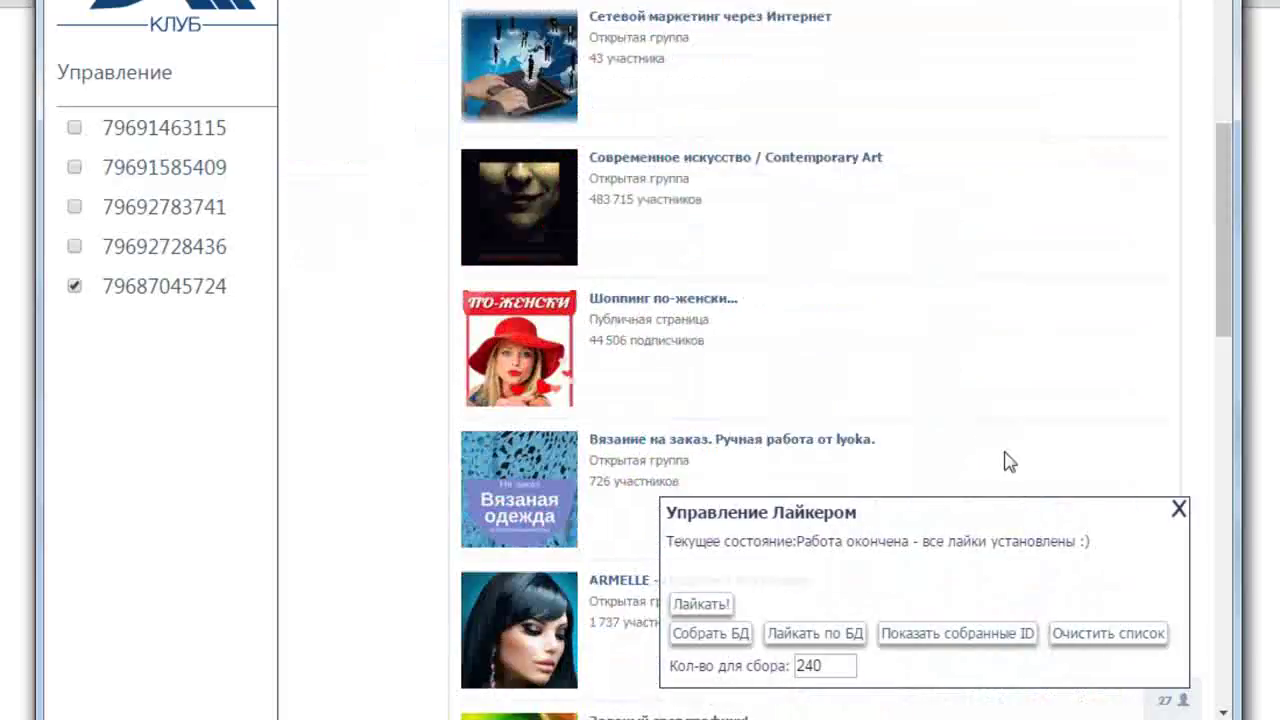
pyautogui.scroll(-8, 909, 366)
pyautogui.scroll(-1, 704, 66)
pyautogui.scroll(1, 690, 30)
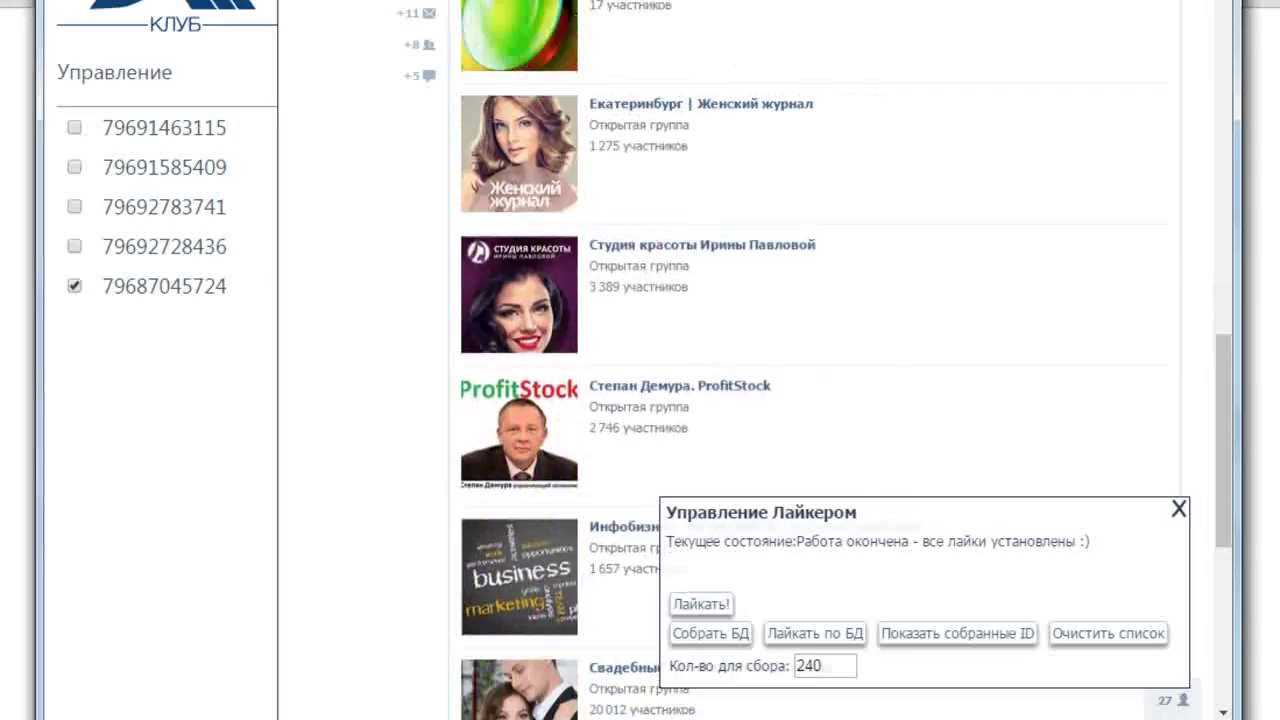
pyautogui.hotkey('alt', 'Left')
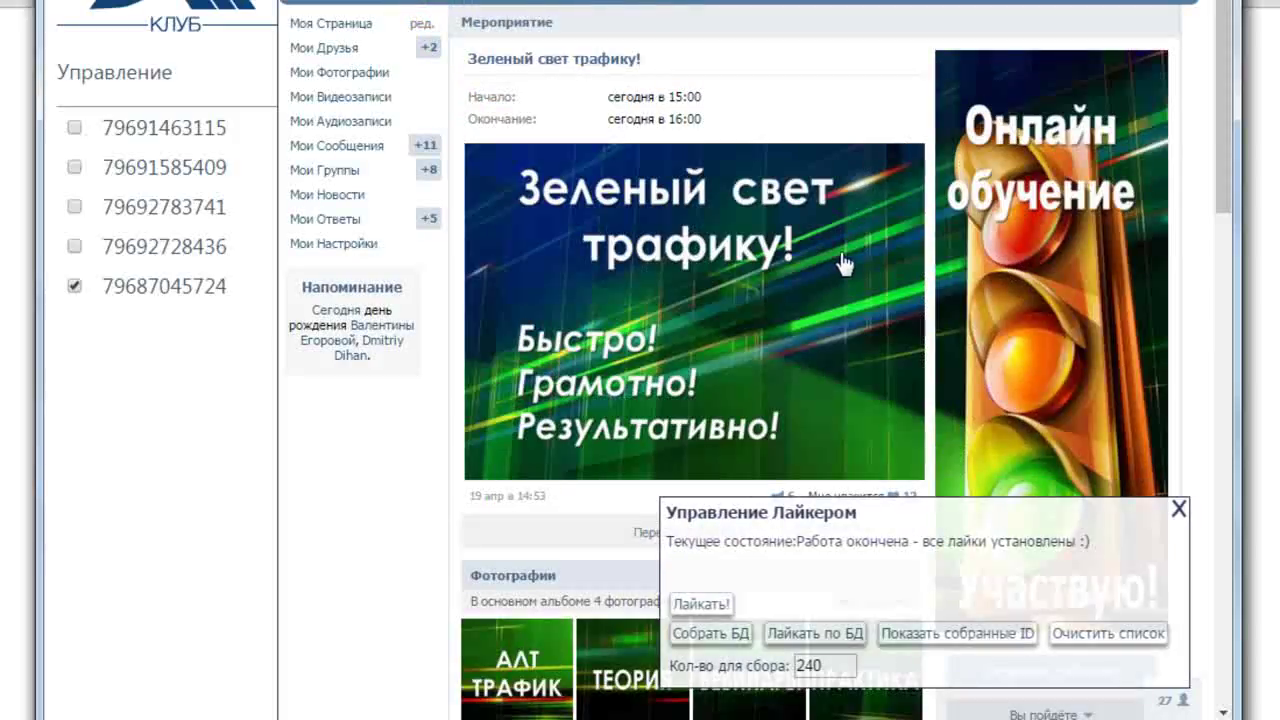
pyautogui.scroll(-12, 843, 263)
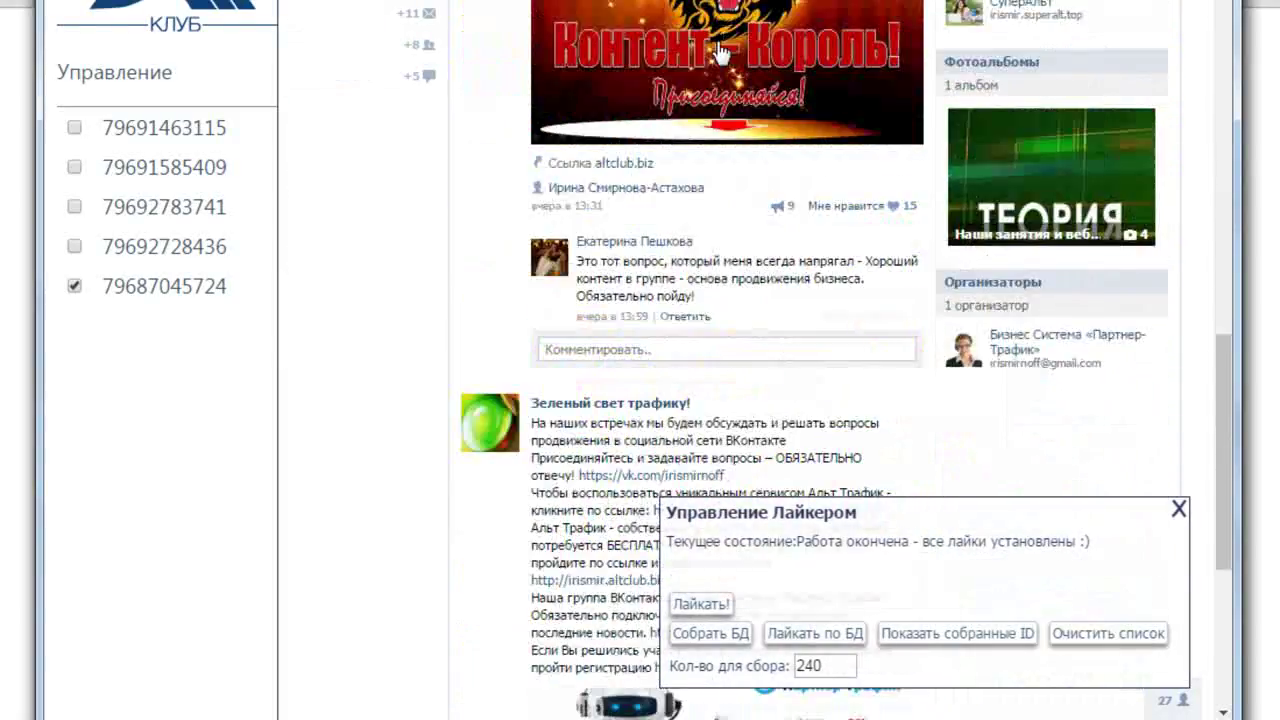
pyautogui.scroll(6, 392, 334)
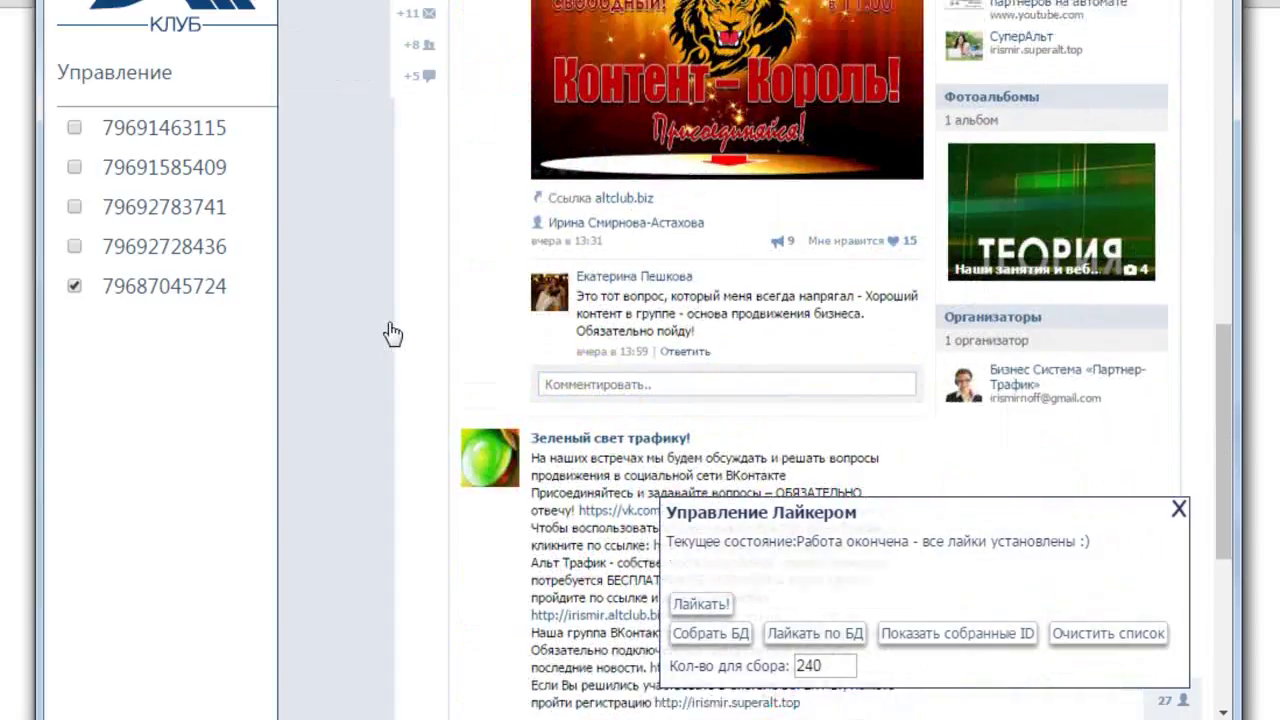
pyautogui.scroll(6, 392, 334)
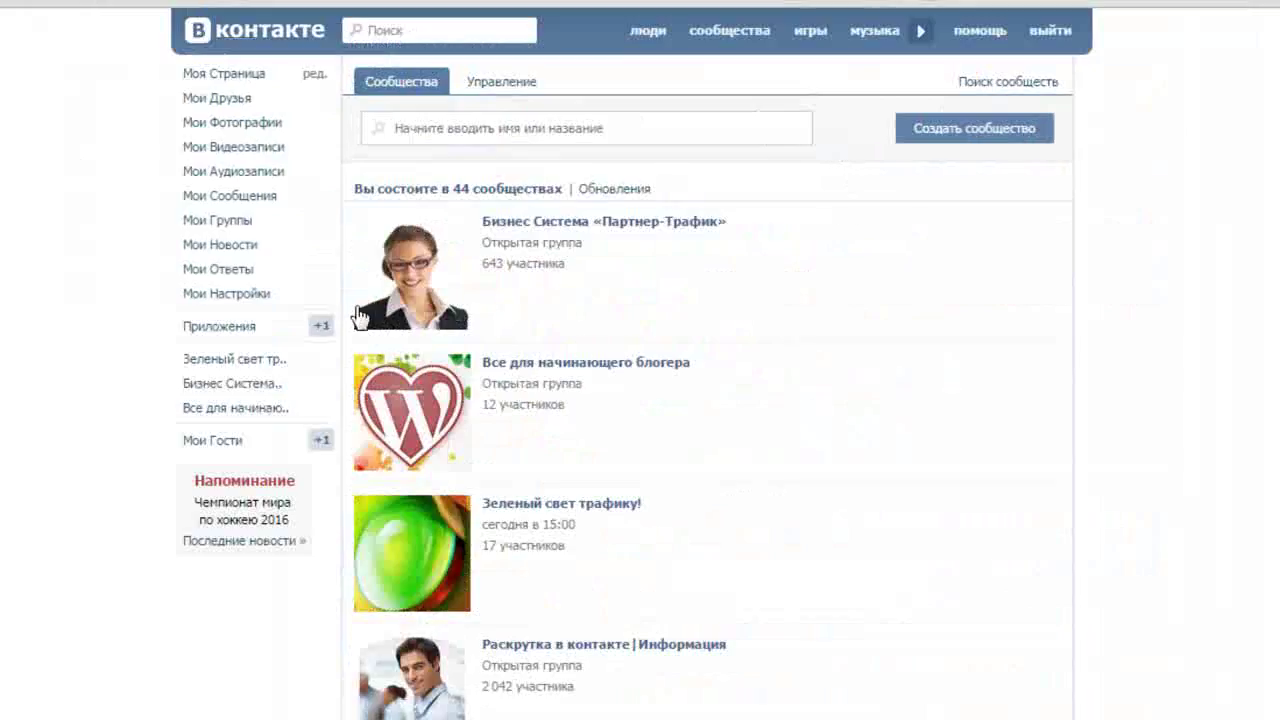
# Open the «Зеленый свет трафику!» event from the organizer's own profile and examine its organizer and contact blocks
pyautogui.click(225, 369)
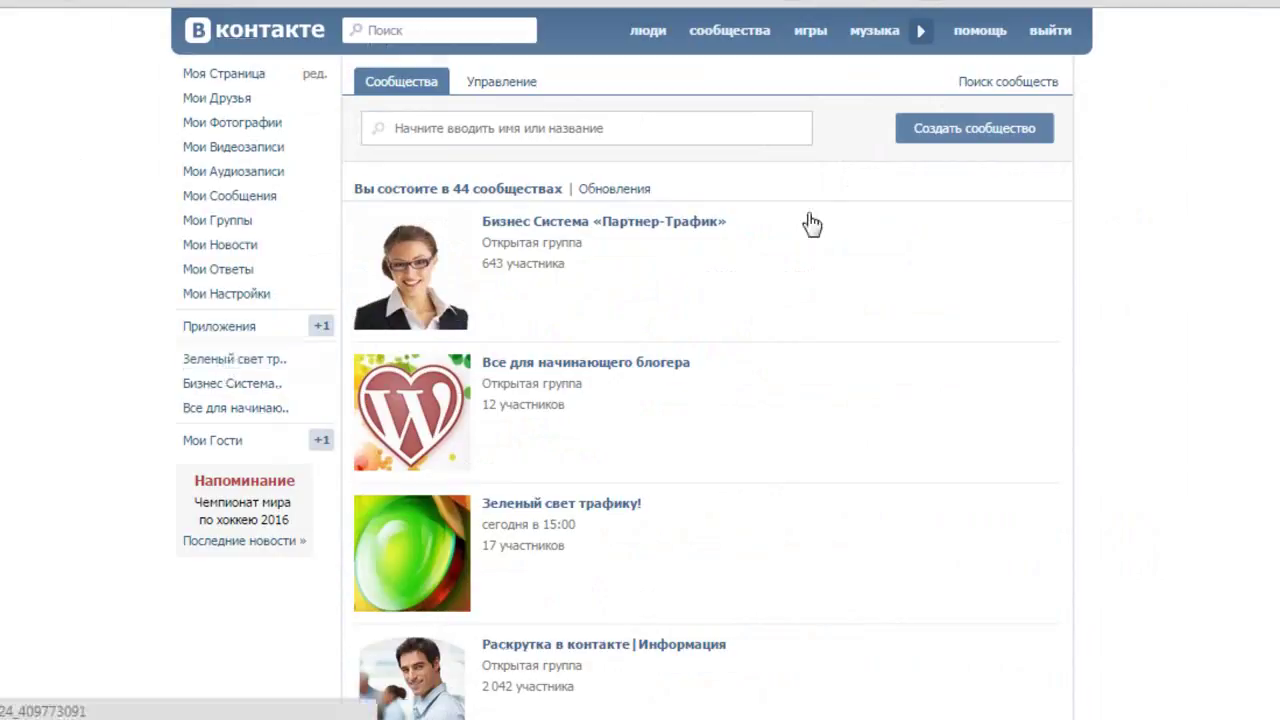
pyautogui.scroll(-5, 1125, 236)
pyautogui.scroll(-10, 1130, 242)
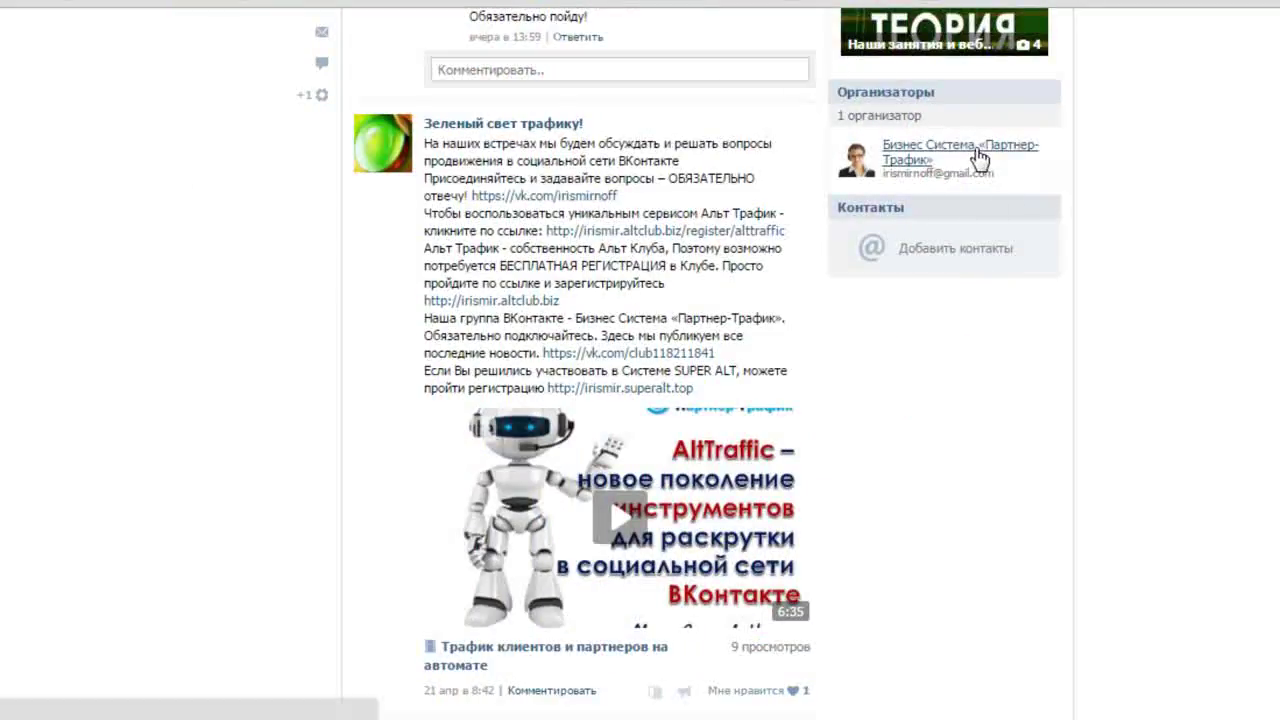
pyautogui.scroll(3, 1137, 189)
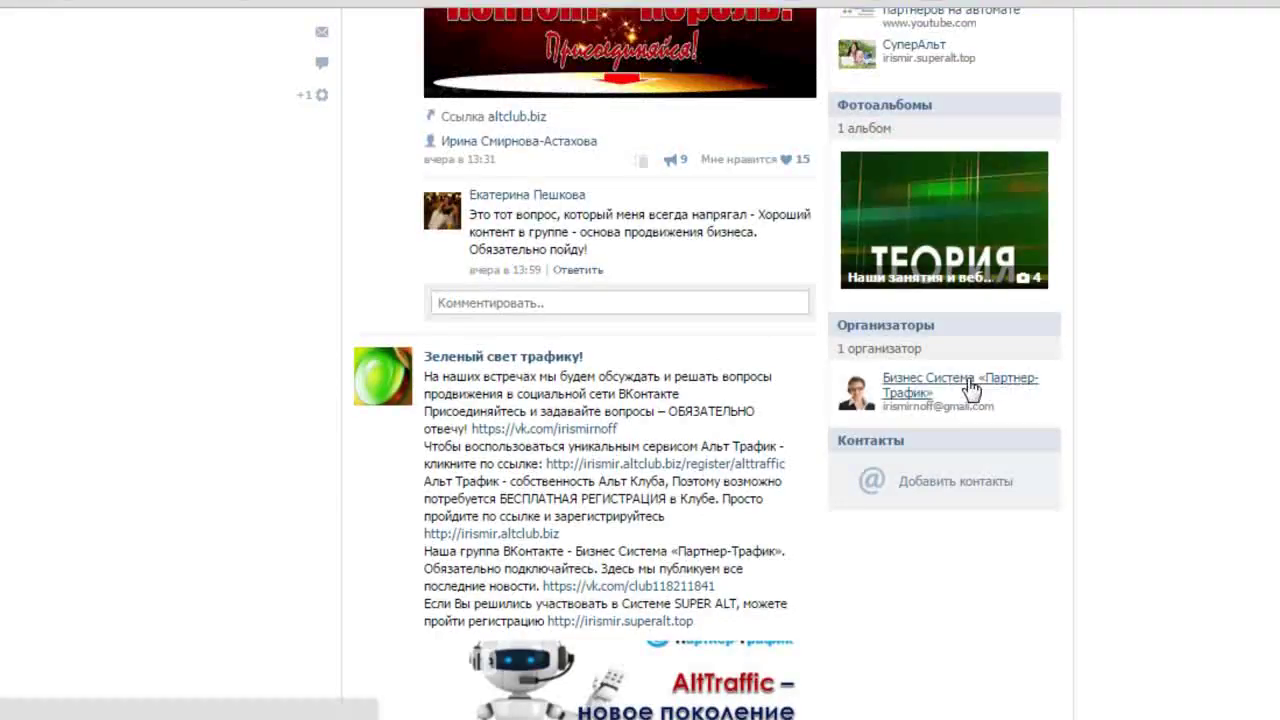
pyautogui.scroll(9, 1278, 340)
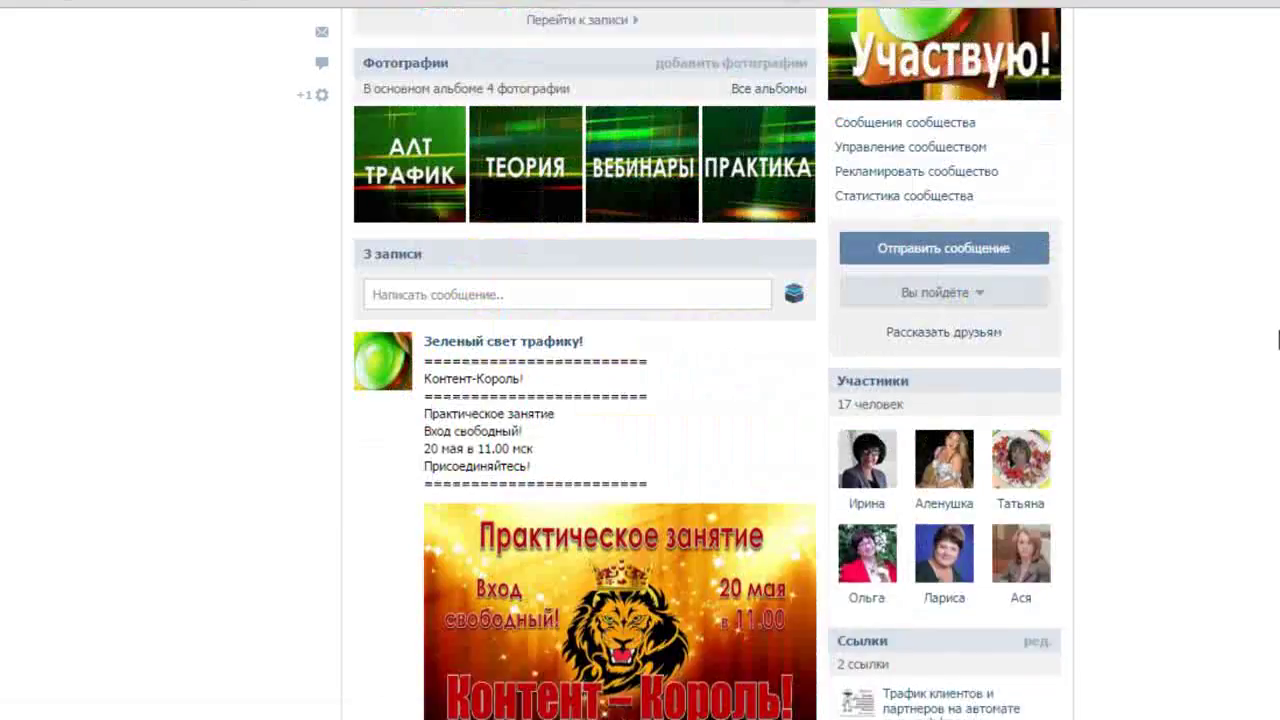
# Open the event's community management settings and review the organizer choices, selecting Бизнес Система «Партнер-Трафик»
pyautogui.click(905, 150)
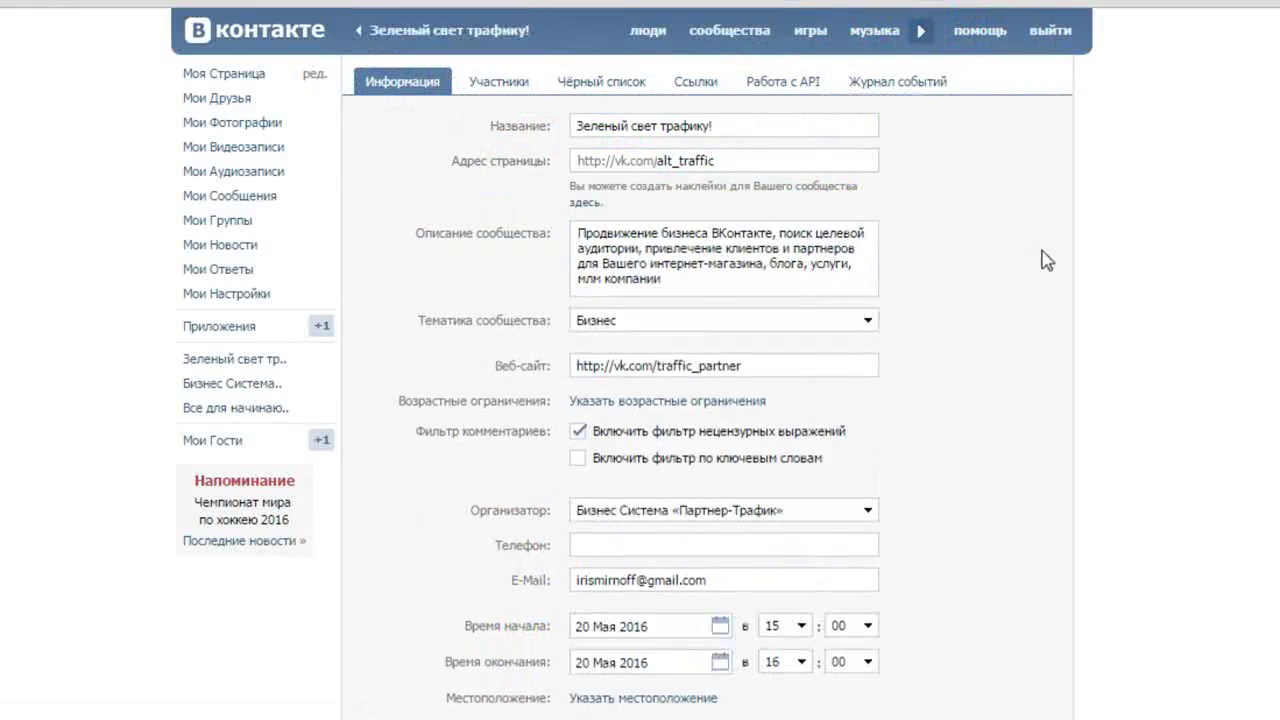
pyautogui.scroll(-5, 1046, 257)
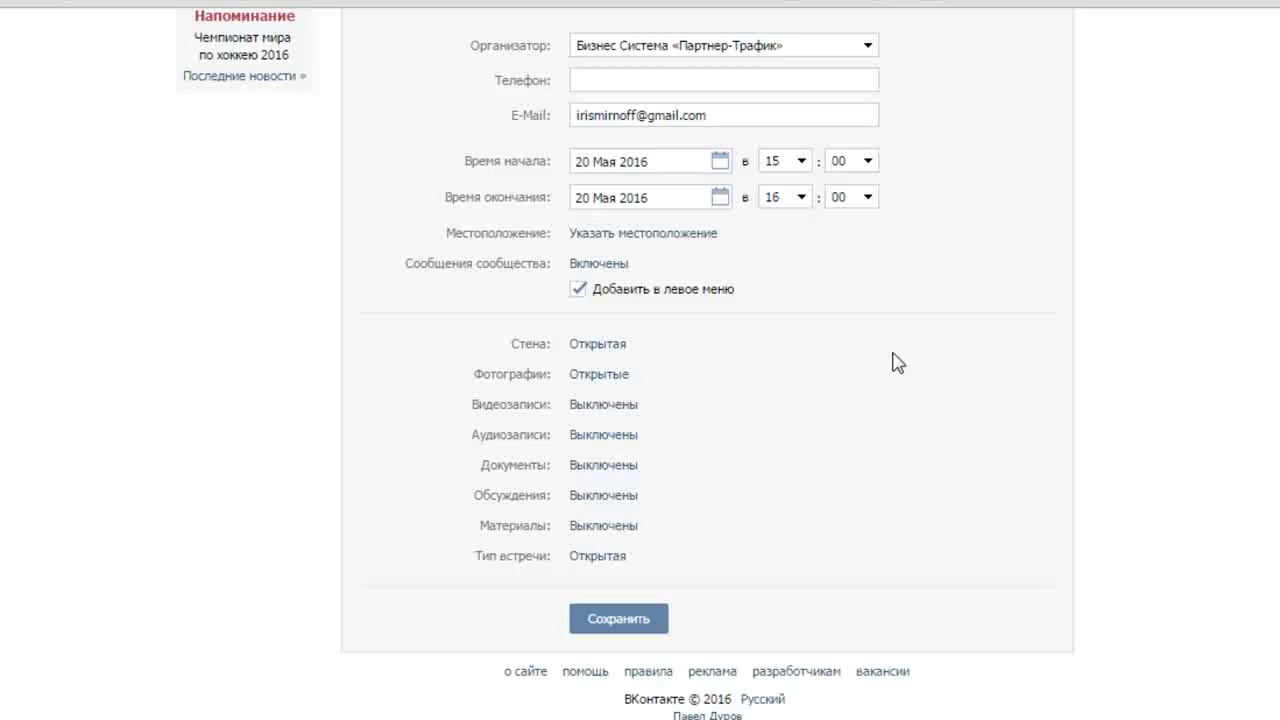
pyautogui.scroll(3, 897, 362)
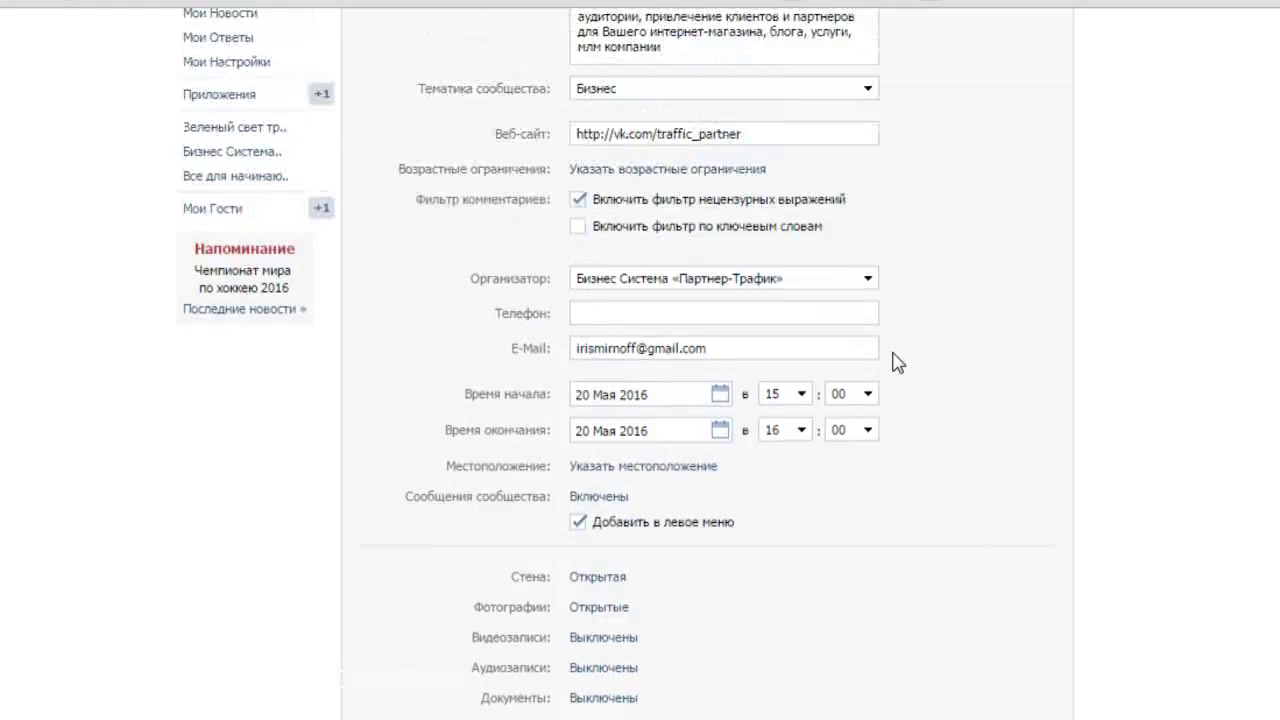
pyautogui.click(868, 280)
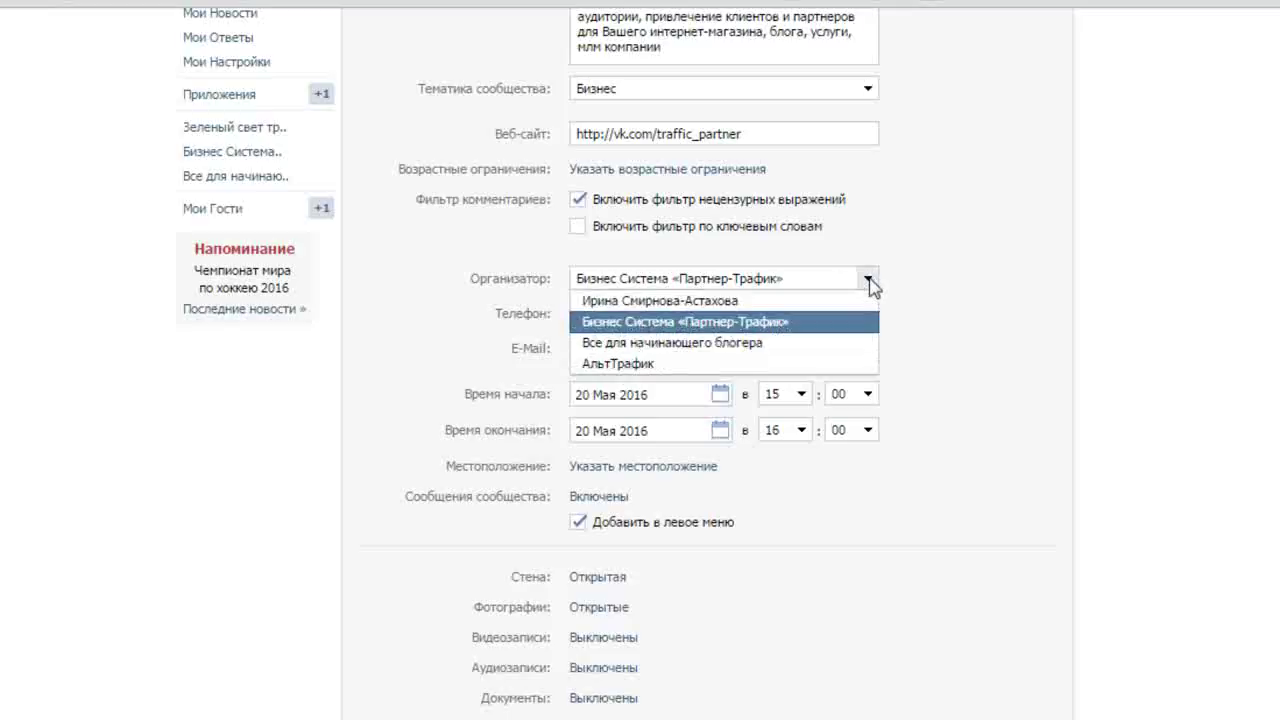
pyautogui.click(807, 322)
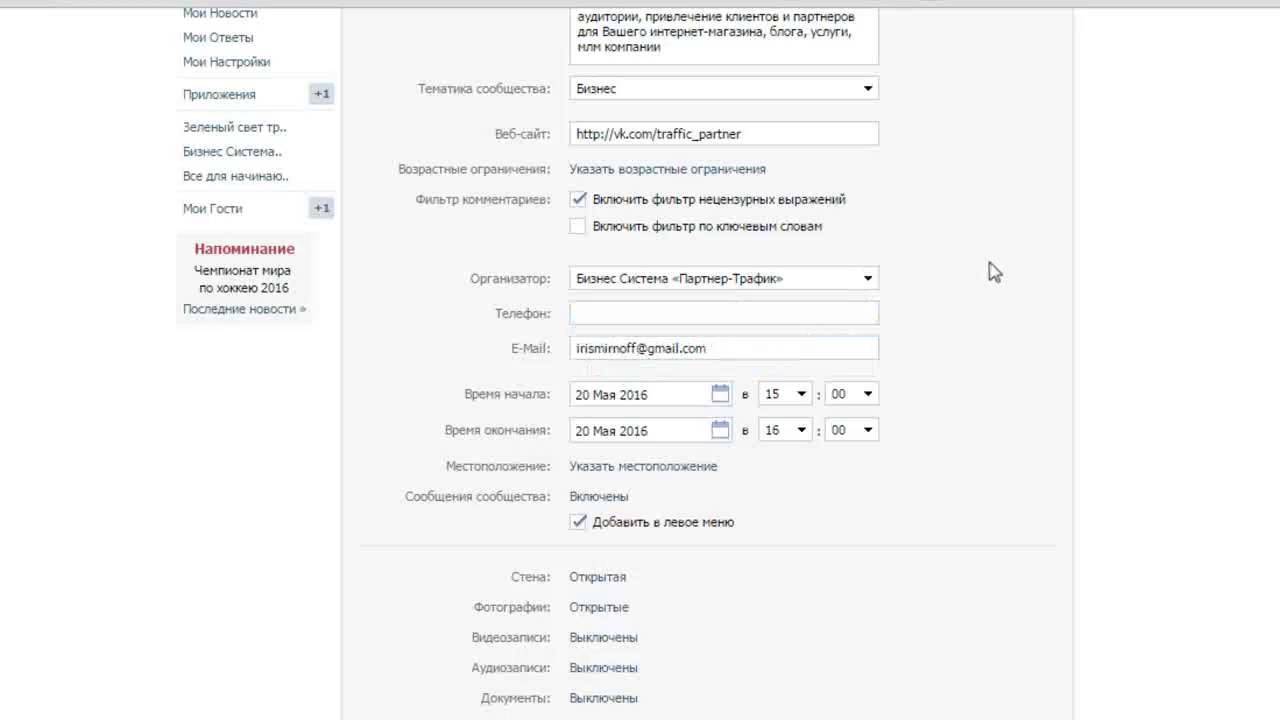
pyautogui.scroll(3, 993, 272)
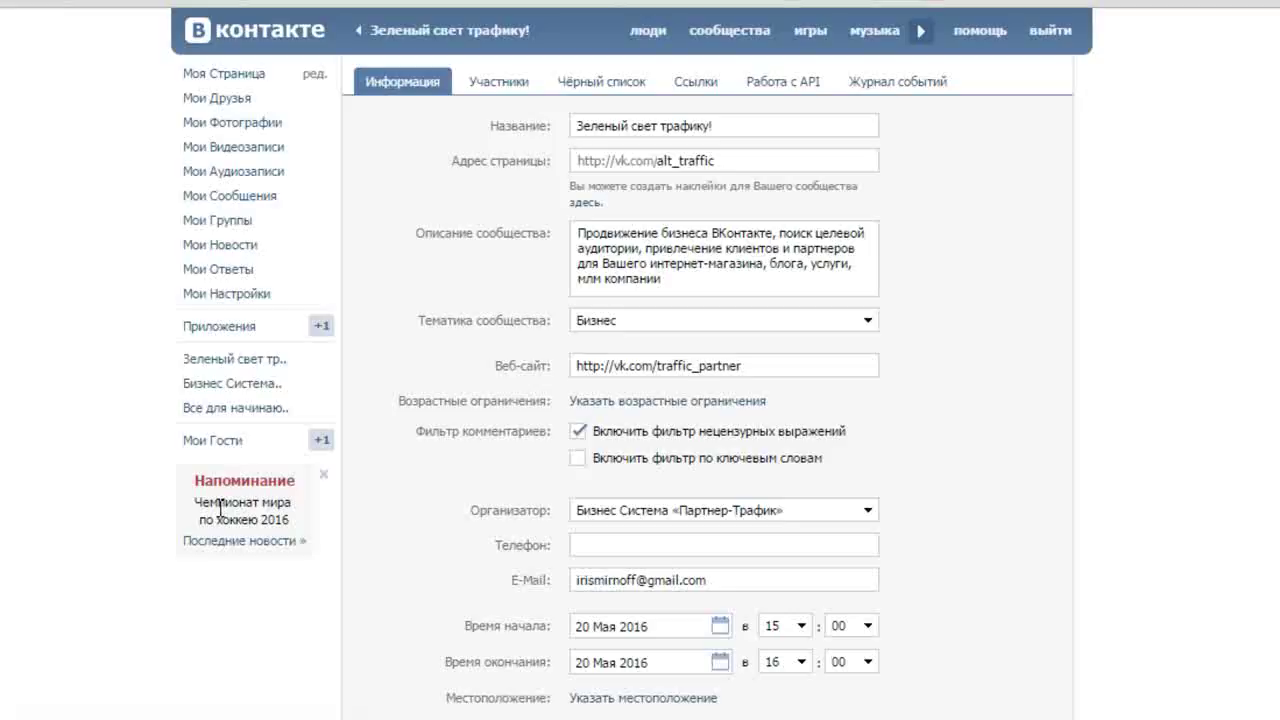
# Return to the «Зеленый свет трафику!» event page and look over the «Я Вам покажу!» event for comparison
pyautogui.click(237, 361)
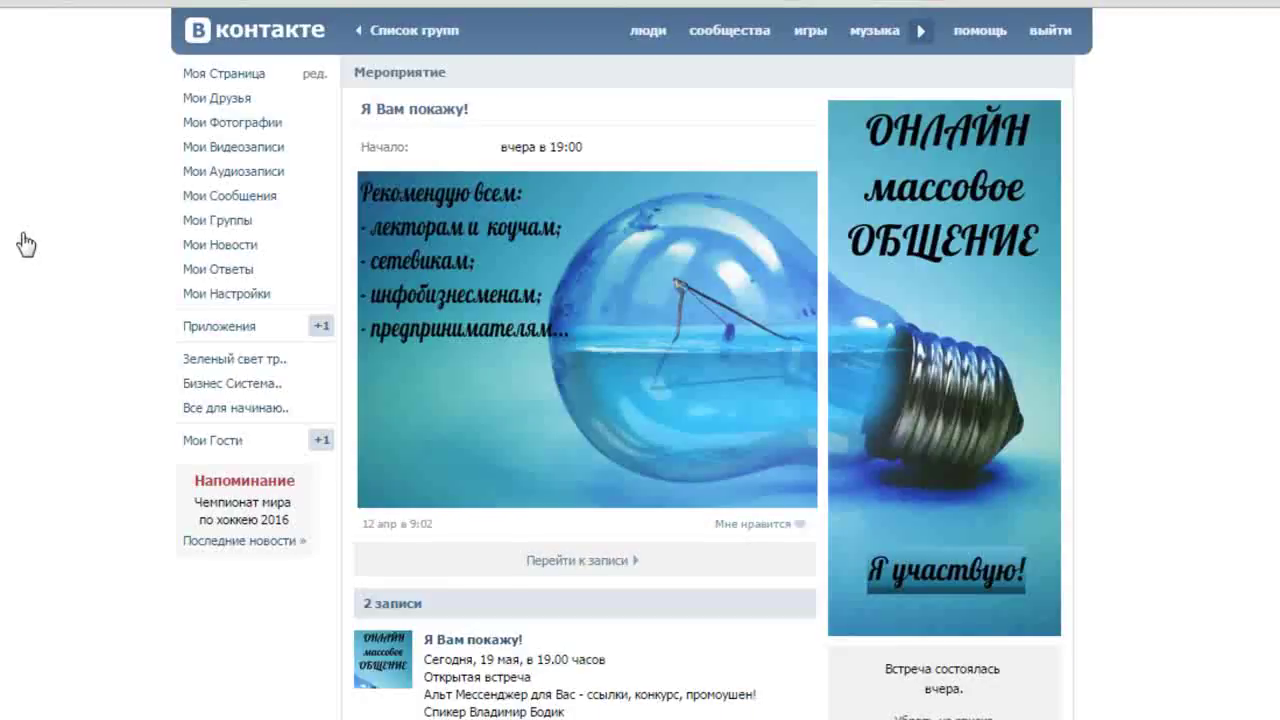
pyautogui.scroll(-3, 1176, 142)
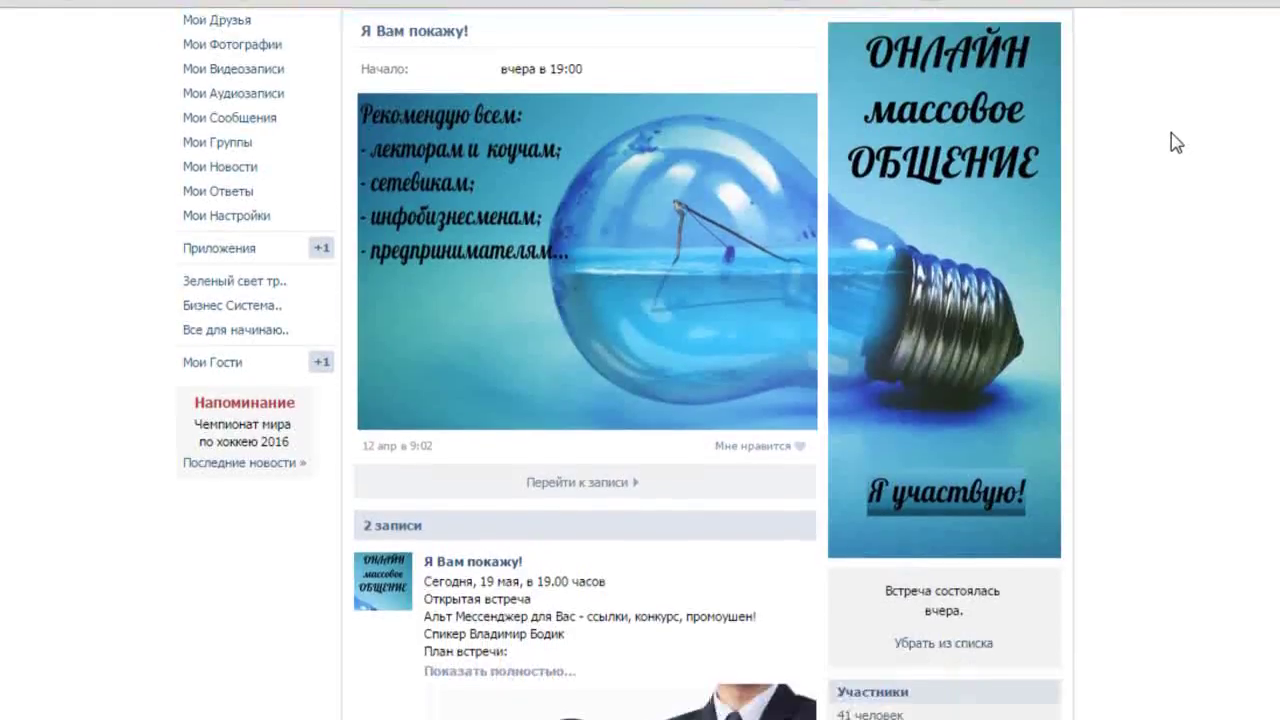
pyautogui.scroll(1, 1176, 142)
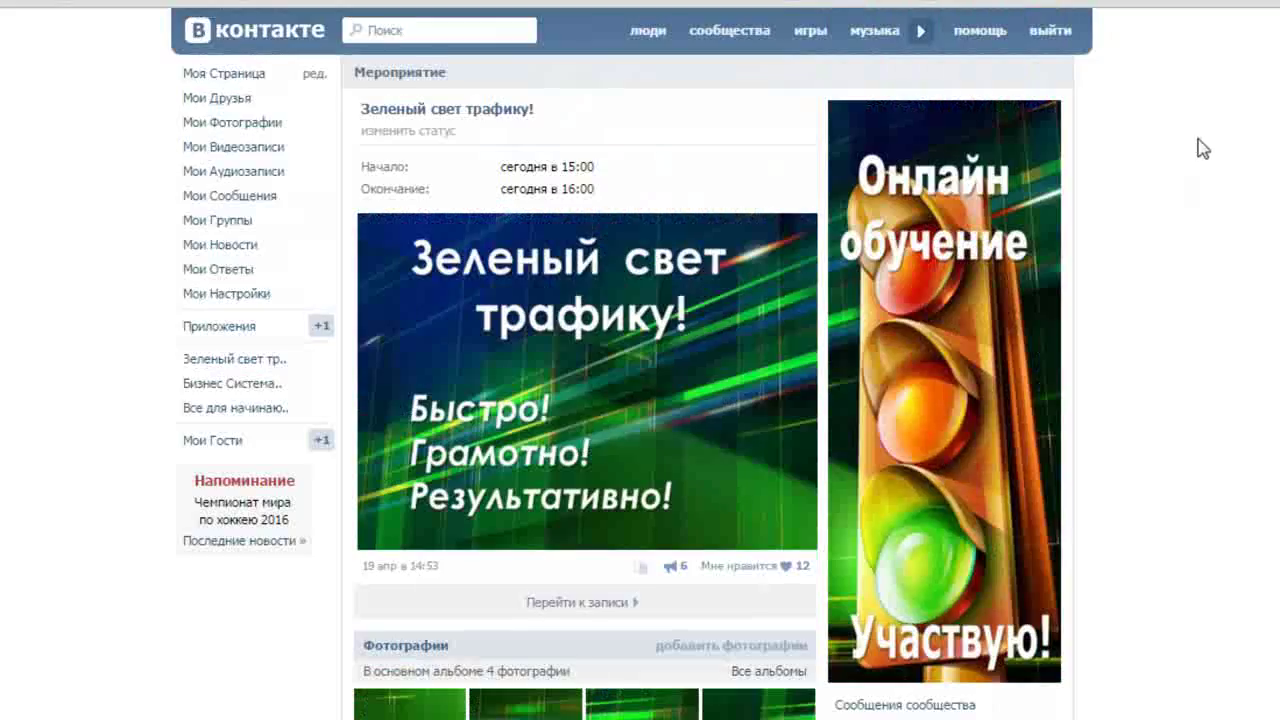
# Examine the friends and community-subscriber audiences for sharing the «Зеленый свет трафику!» event, closing the dialog without sharing
pyautogui.scroll(-7, 1202, 148)
pyautogui.scroll(3, 1140, 337)
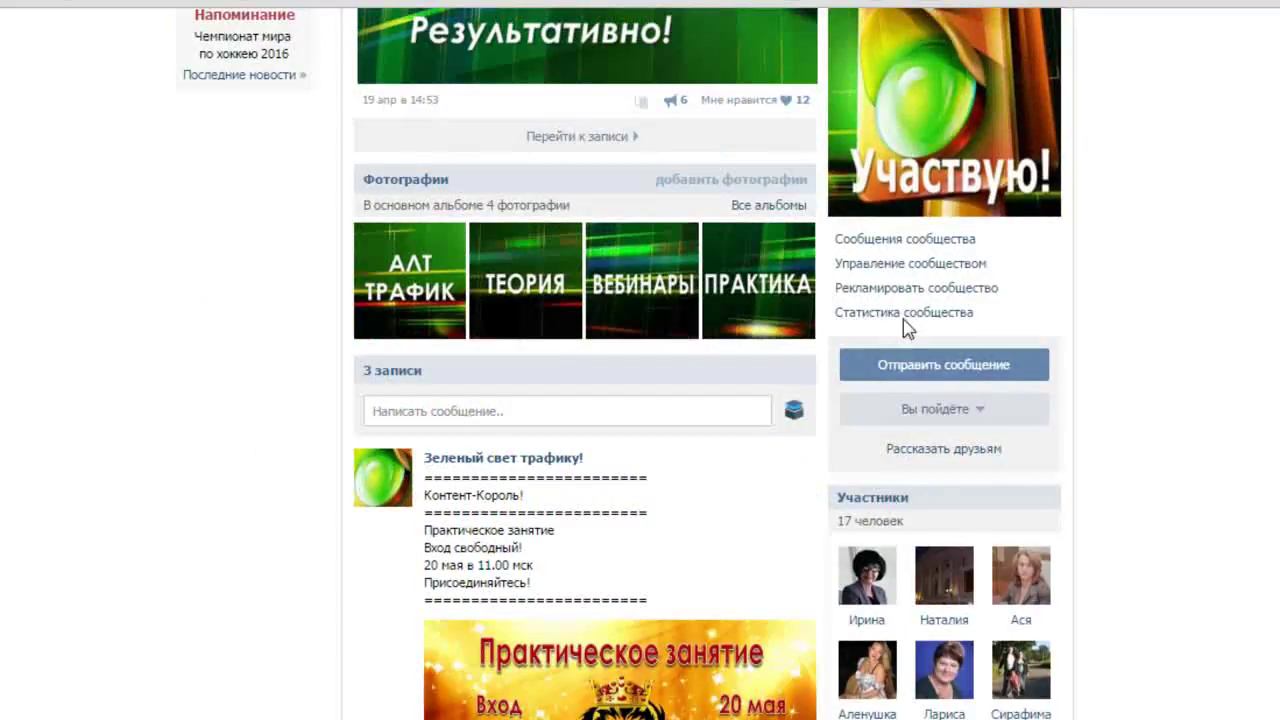
pyautogui.click(958, 449)
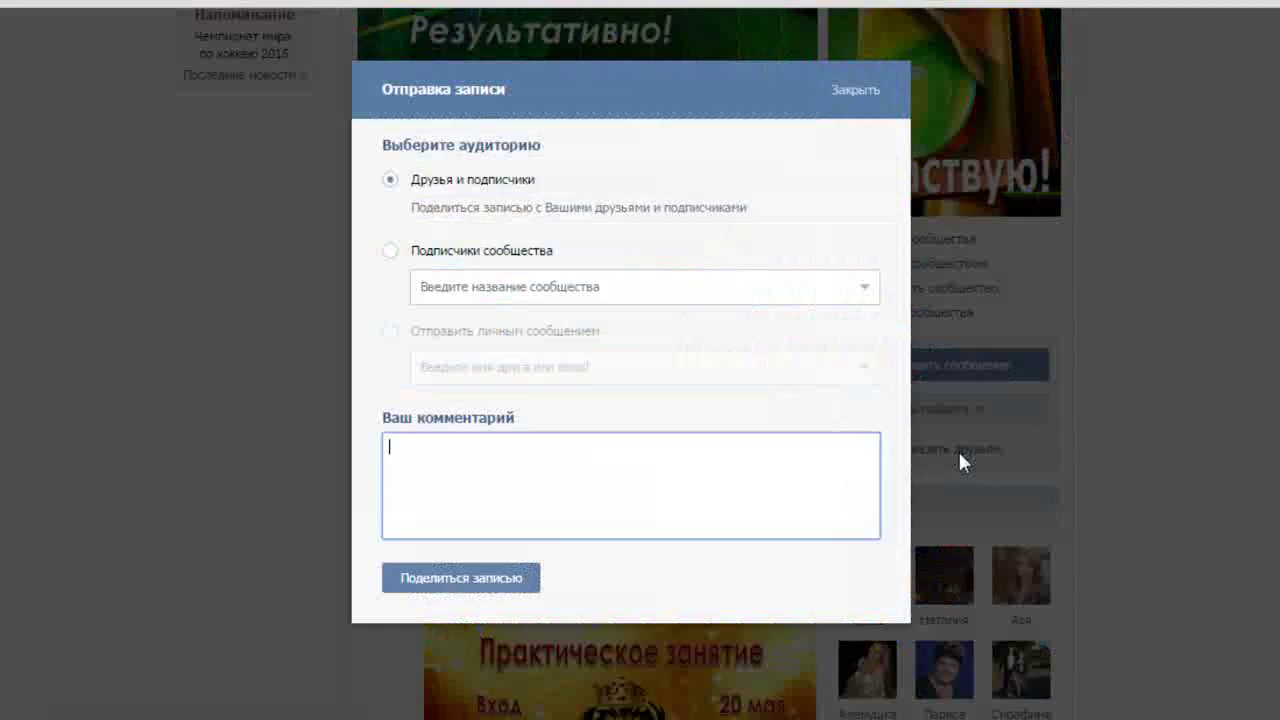
pyautogui.click(866, 290)
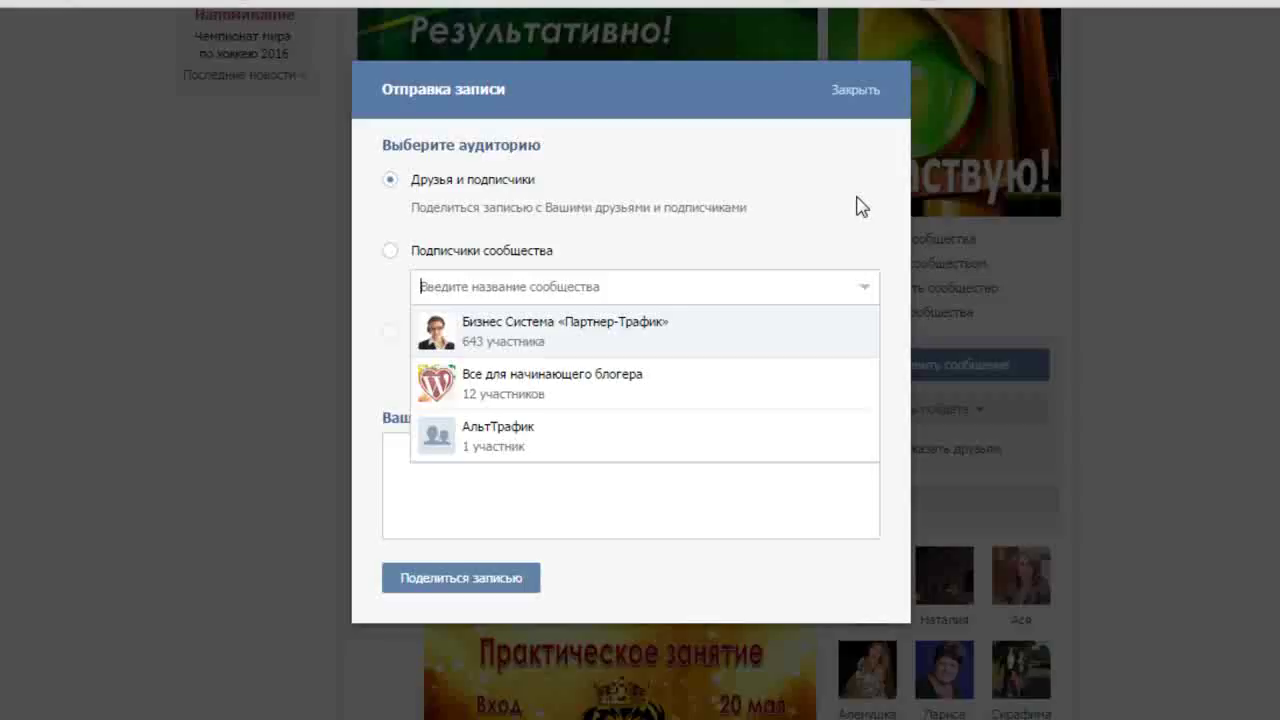
pyautogui.click(858, 92)
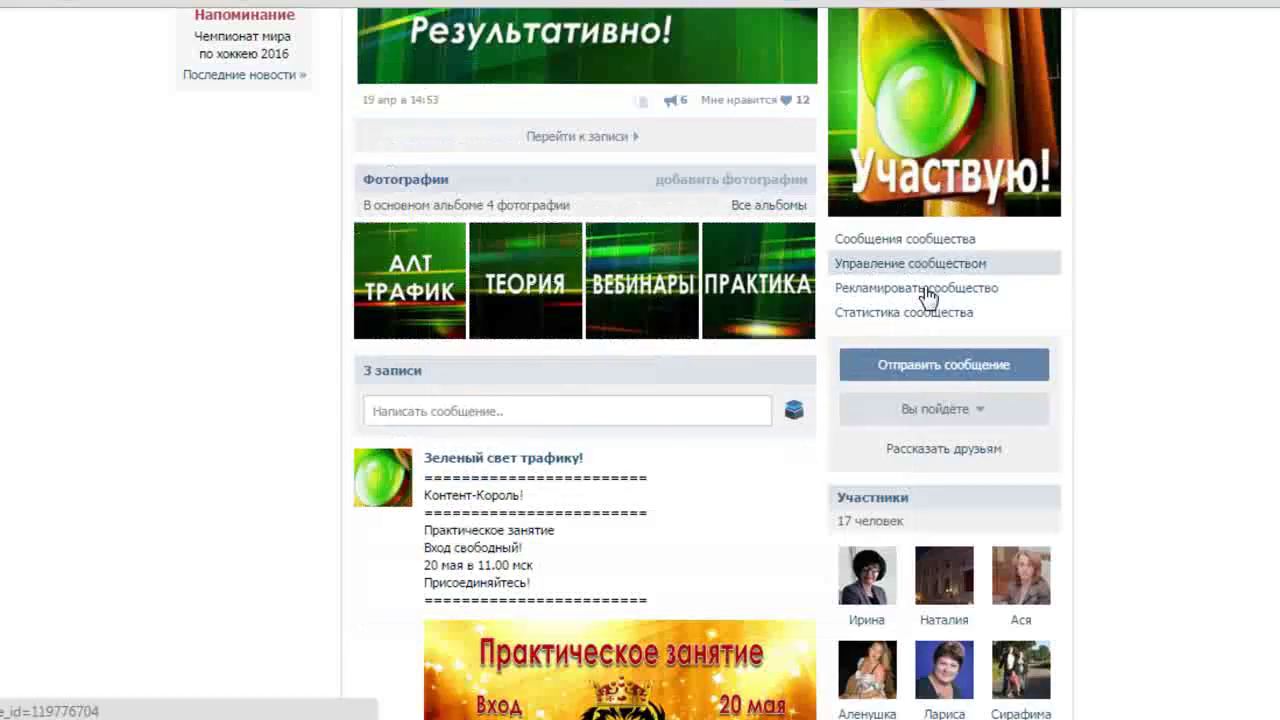
pyautogui.click(940, 448)
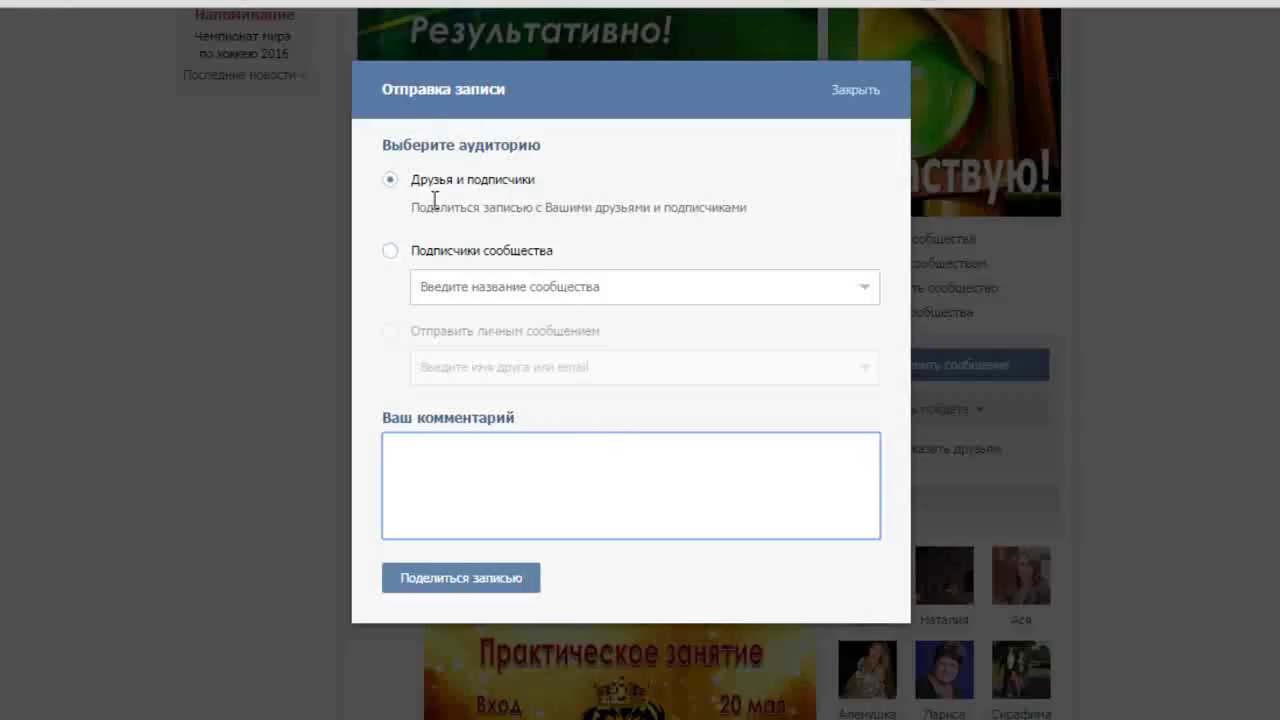
pyautogui.click(391, 252)
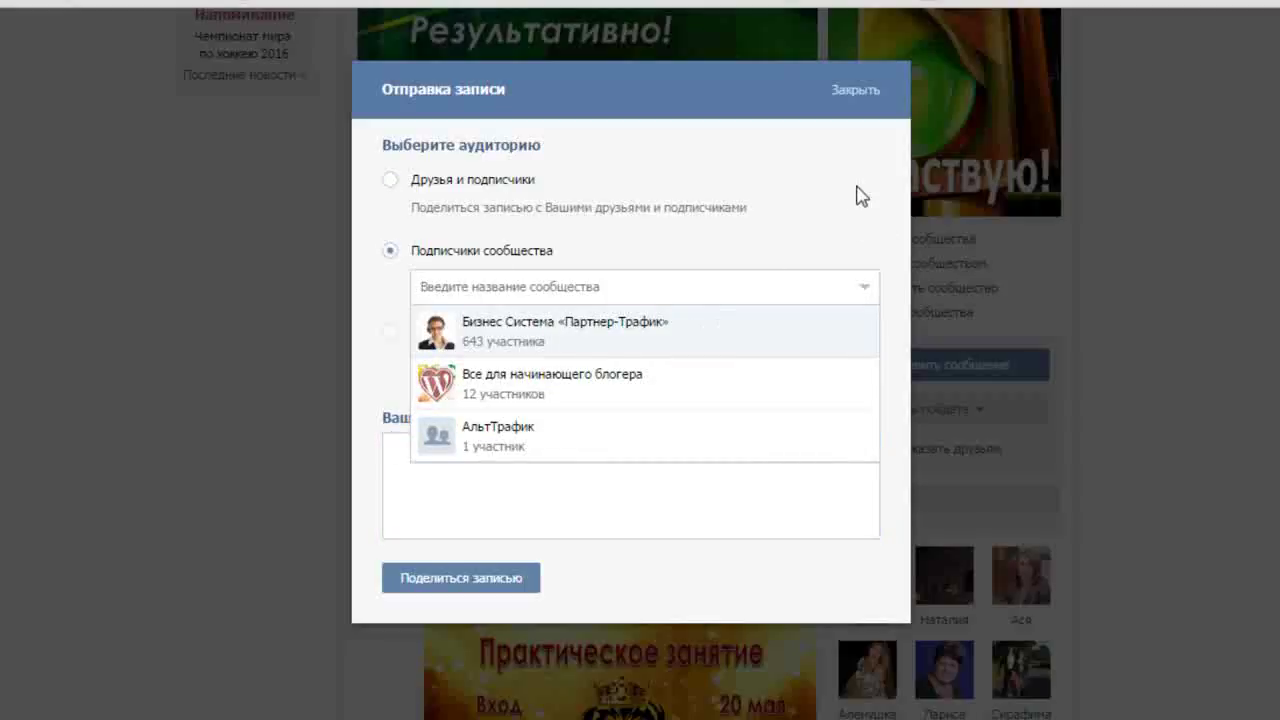
pyautogui.click(858, 92)
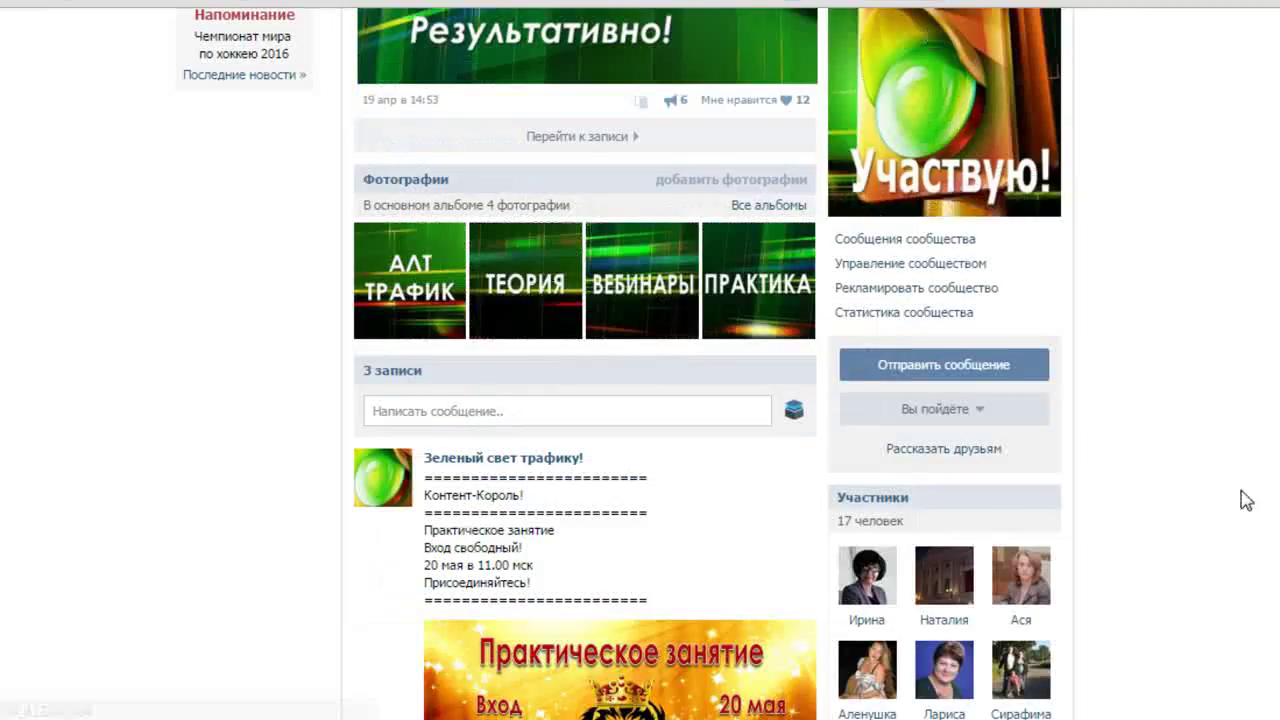
# Compare the «Я Вам покажу!» and «Зеленый свет трафику!» event pages, examining their banners, photos, member actions and wall posts
pyautogui.scroll(2, 1173, 379)
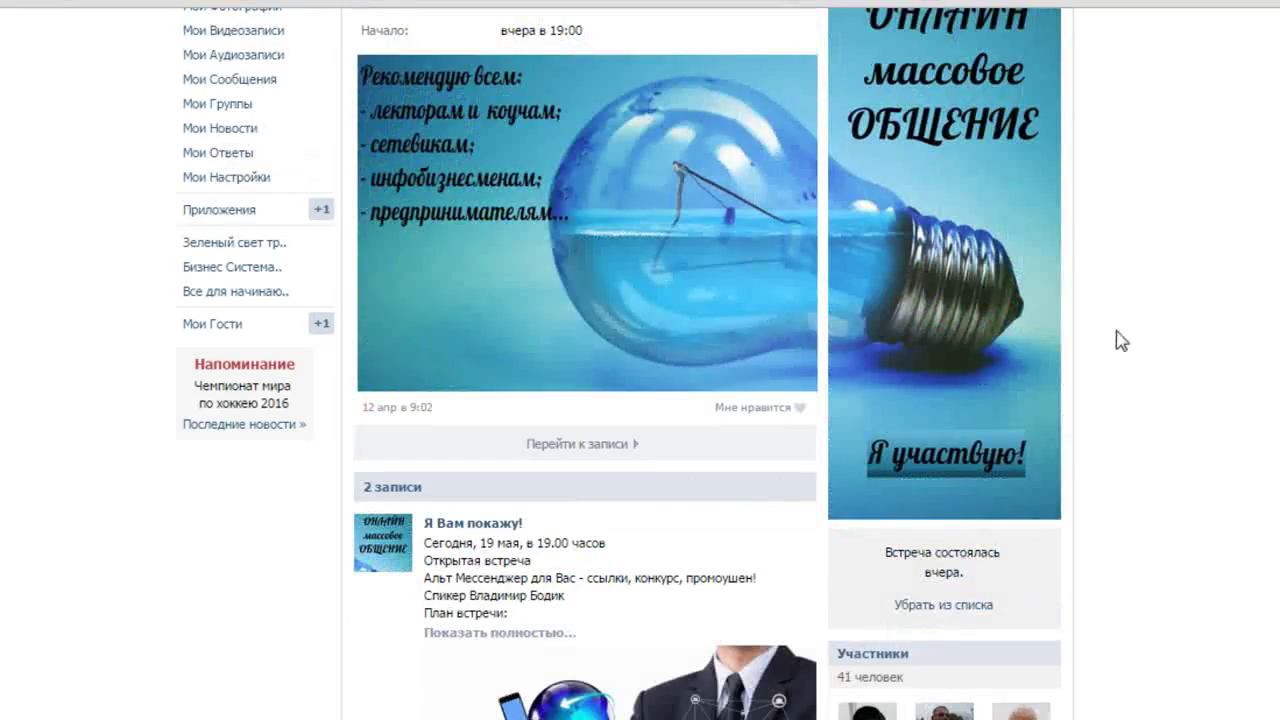
pyautogui.scroll(-1, 1129, 318)
pyautogui.scroll(-3, 1129, 318)
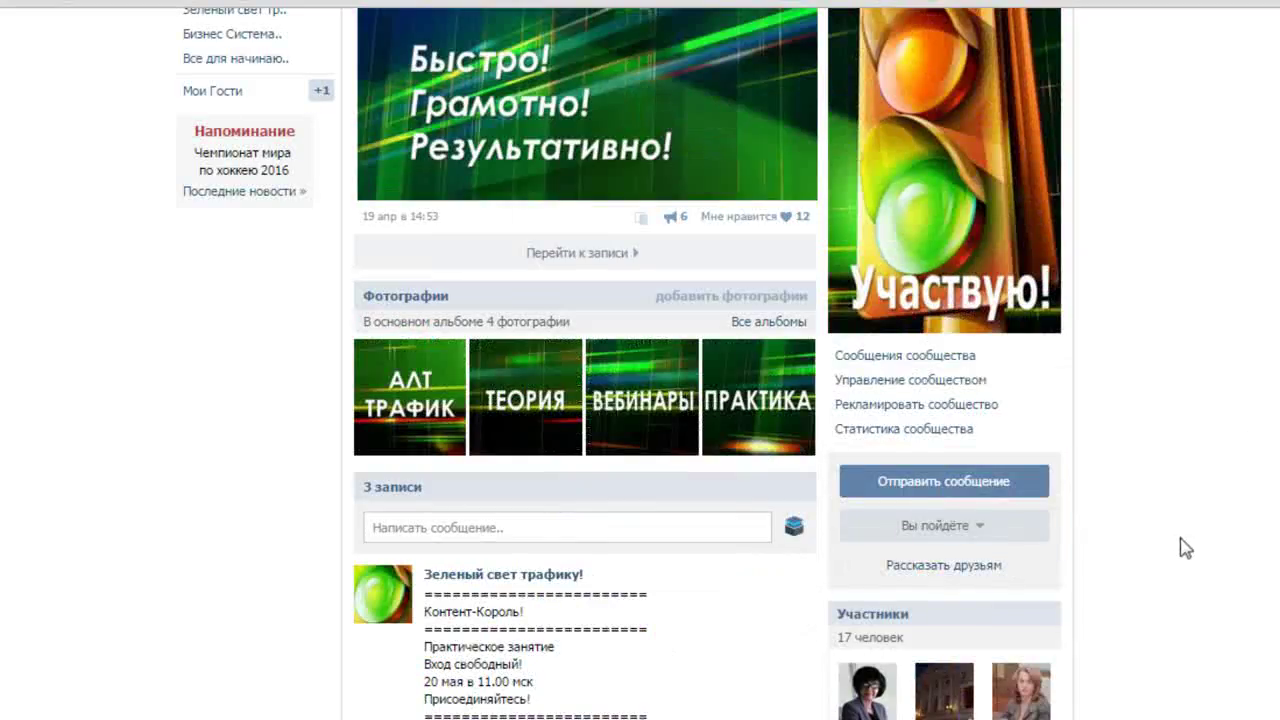
pyautogui.scroll(-3, 1110, 425)
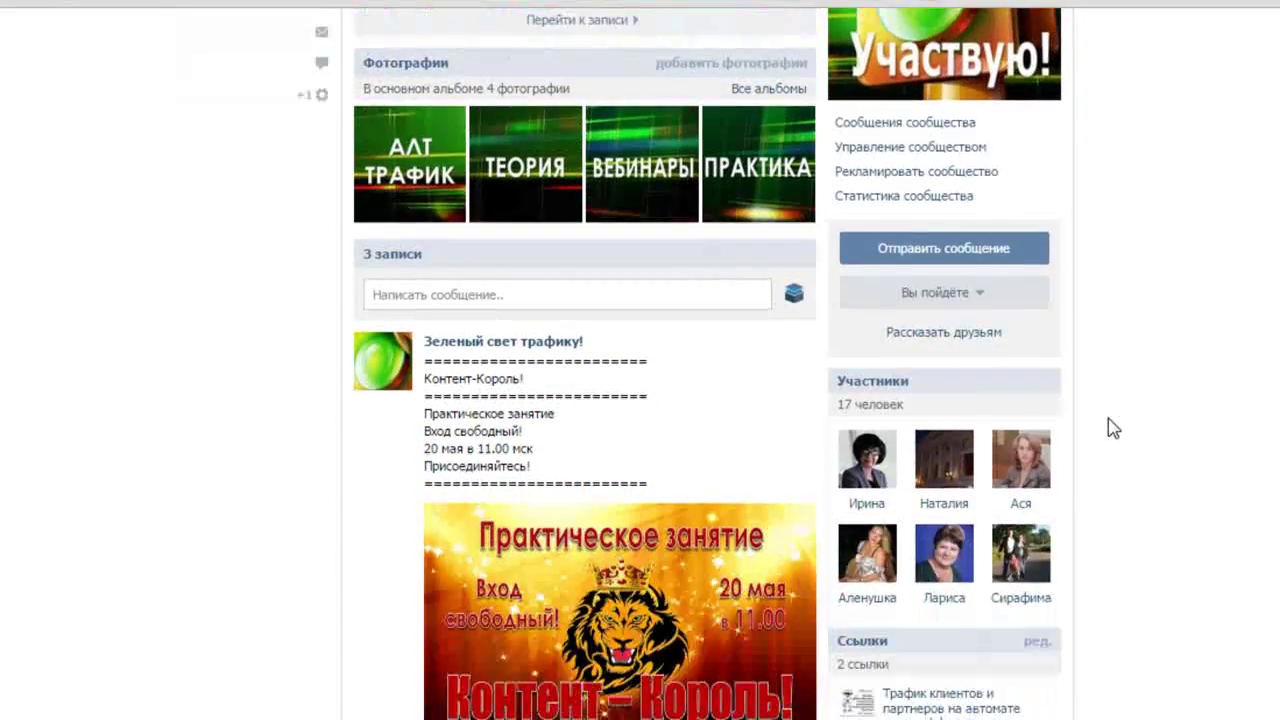
pyautogui.scroll(7, 1115, 421)
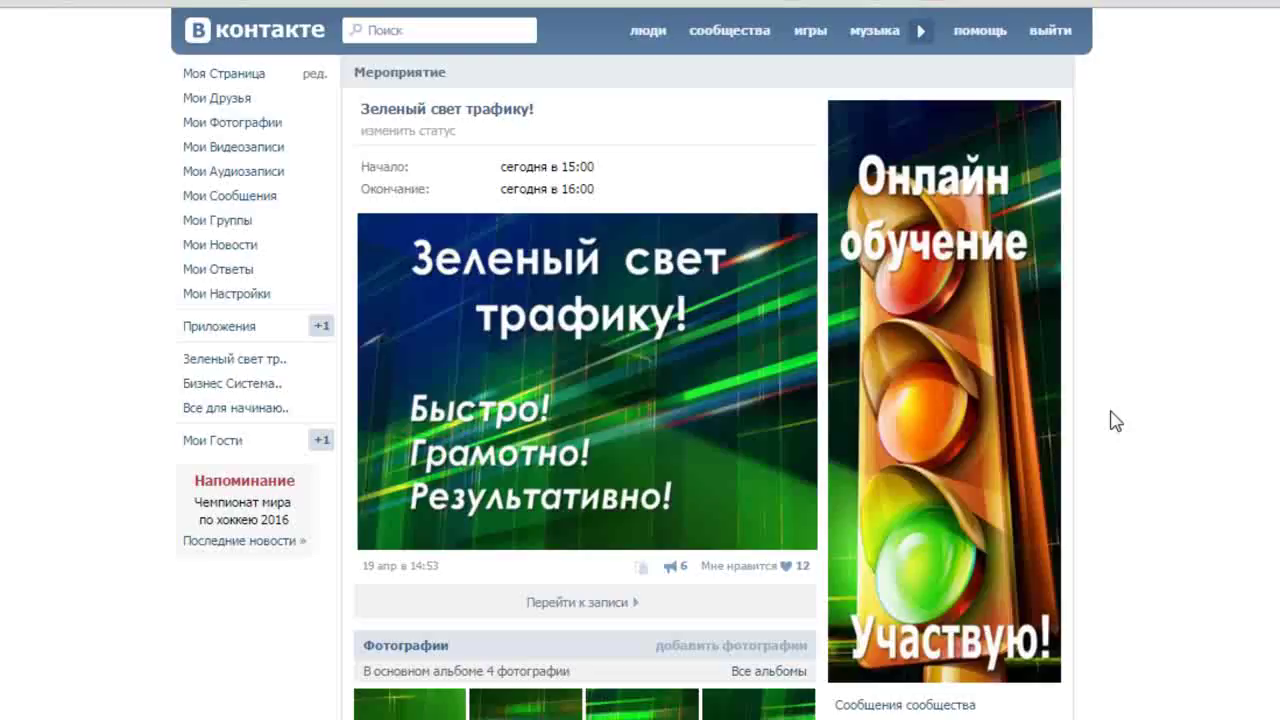
pyautogui.scroll(-4, 1131, 362)
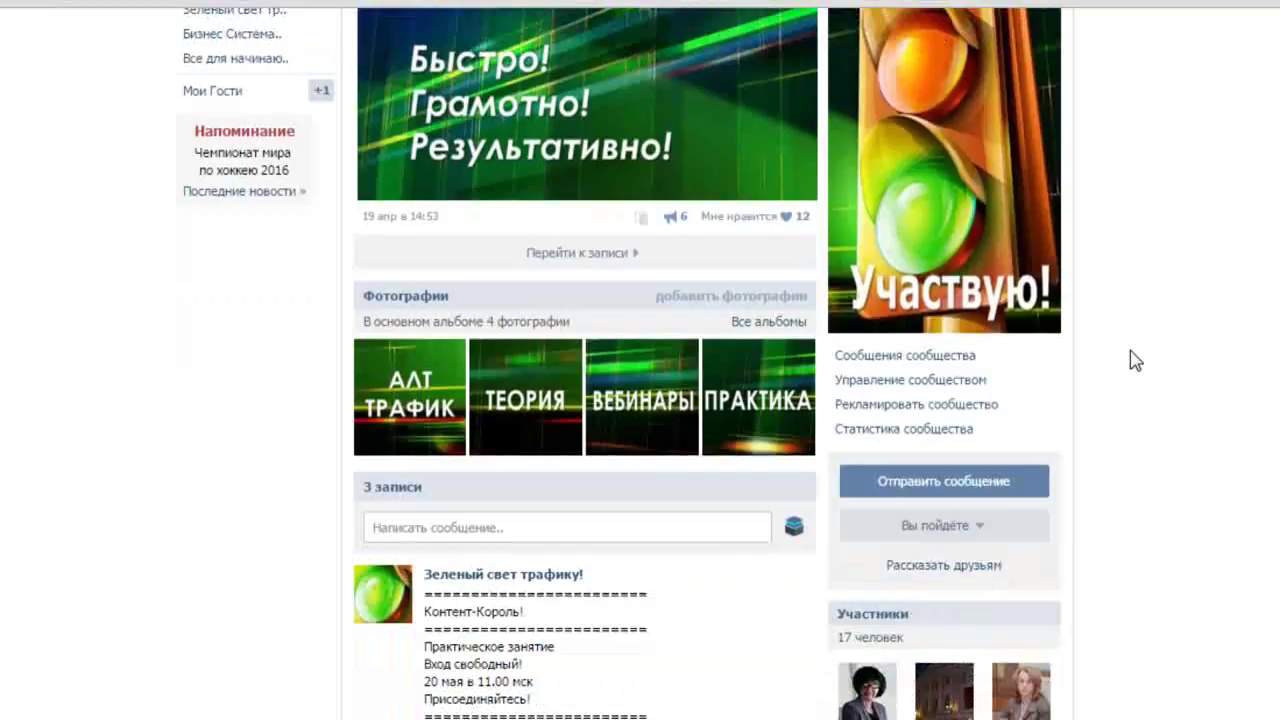
pyautogui.scroll(-6, 1140, 343)
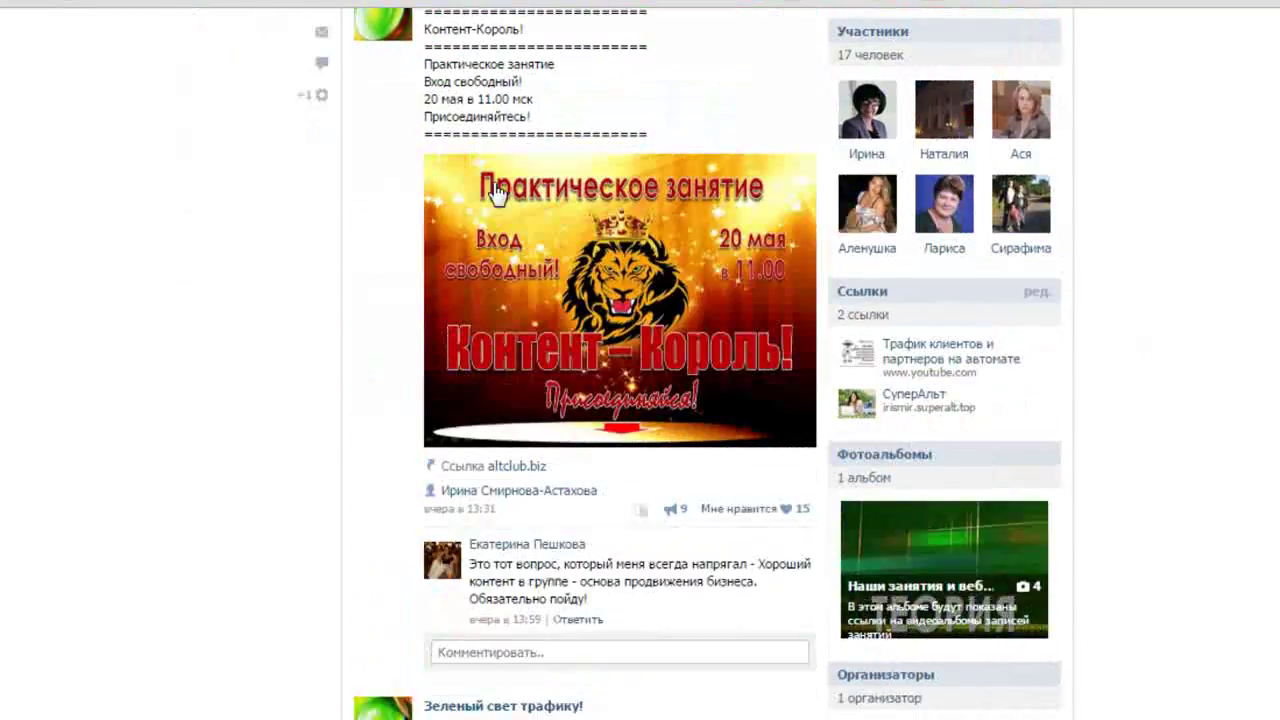
pyautogui.scroll(2, 588, 247)
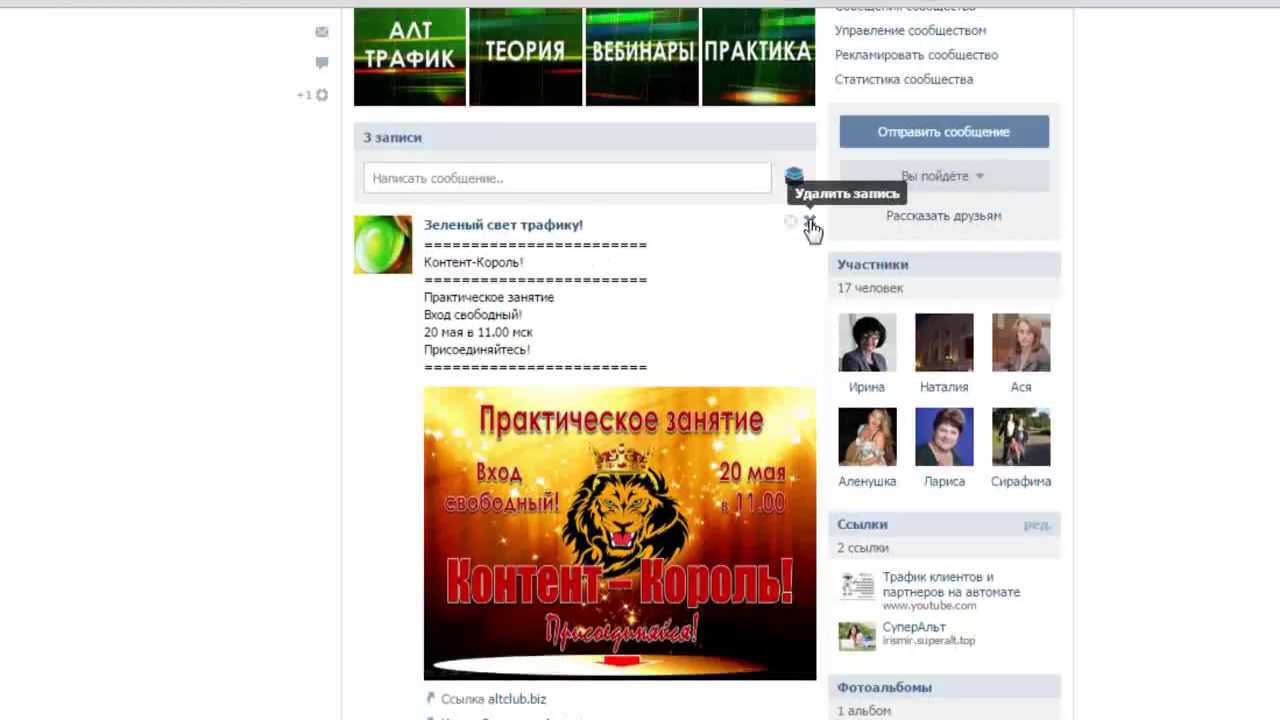
pyautogui.scroll(3, 1103, 229)
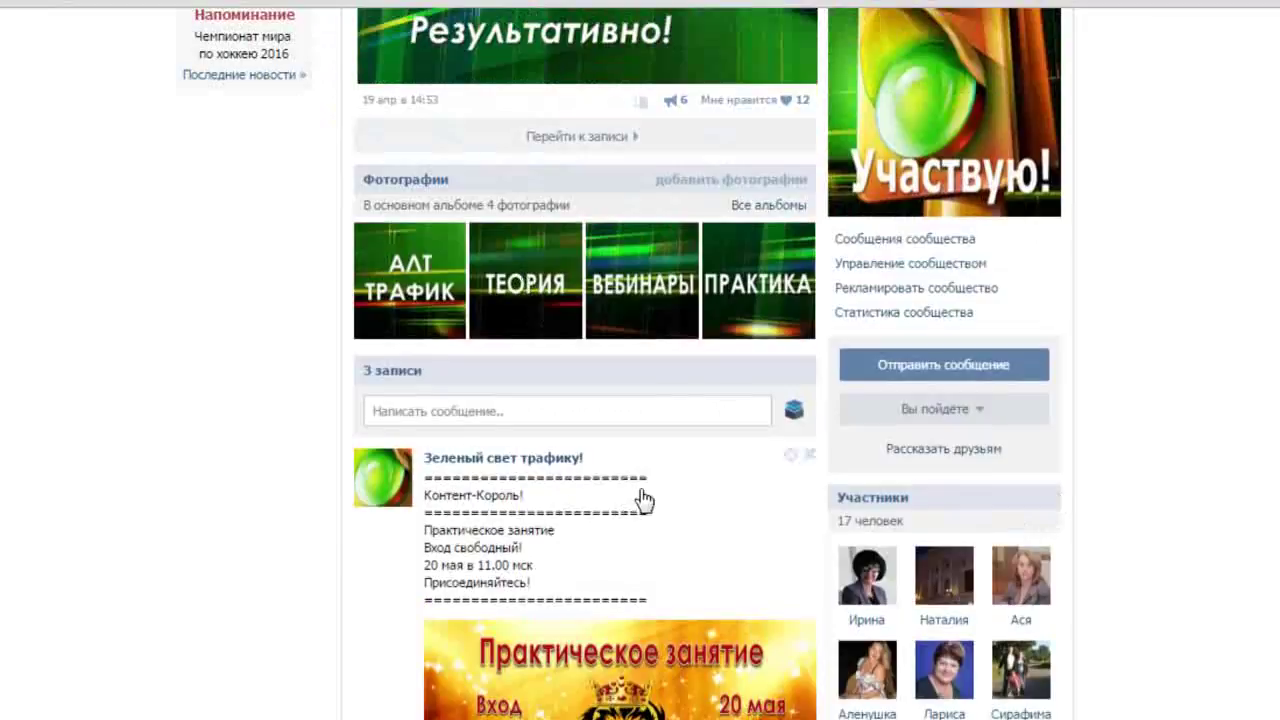
# Open the «Зеленый свет трафику!» event's community management settings and set both its start and end dates to 21 May 2016
pyautogui.scroll(3, 643, 500)
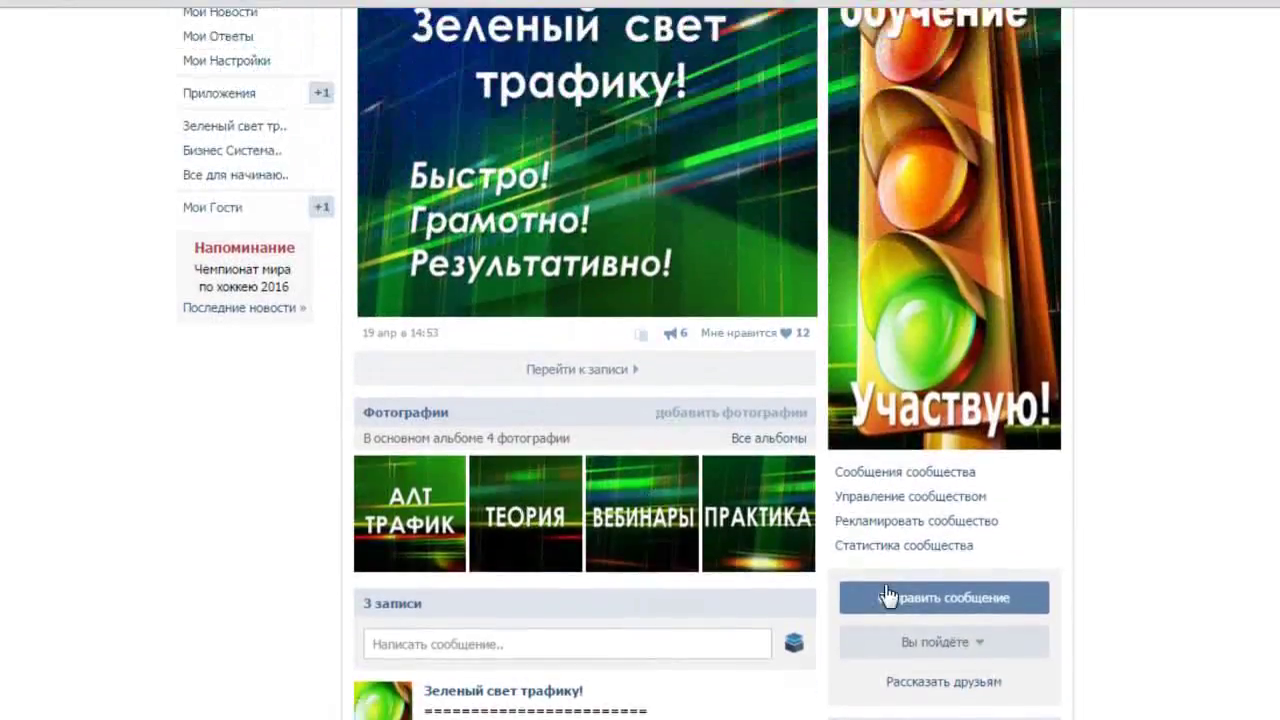
pyautogui.click(917, 498)
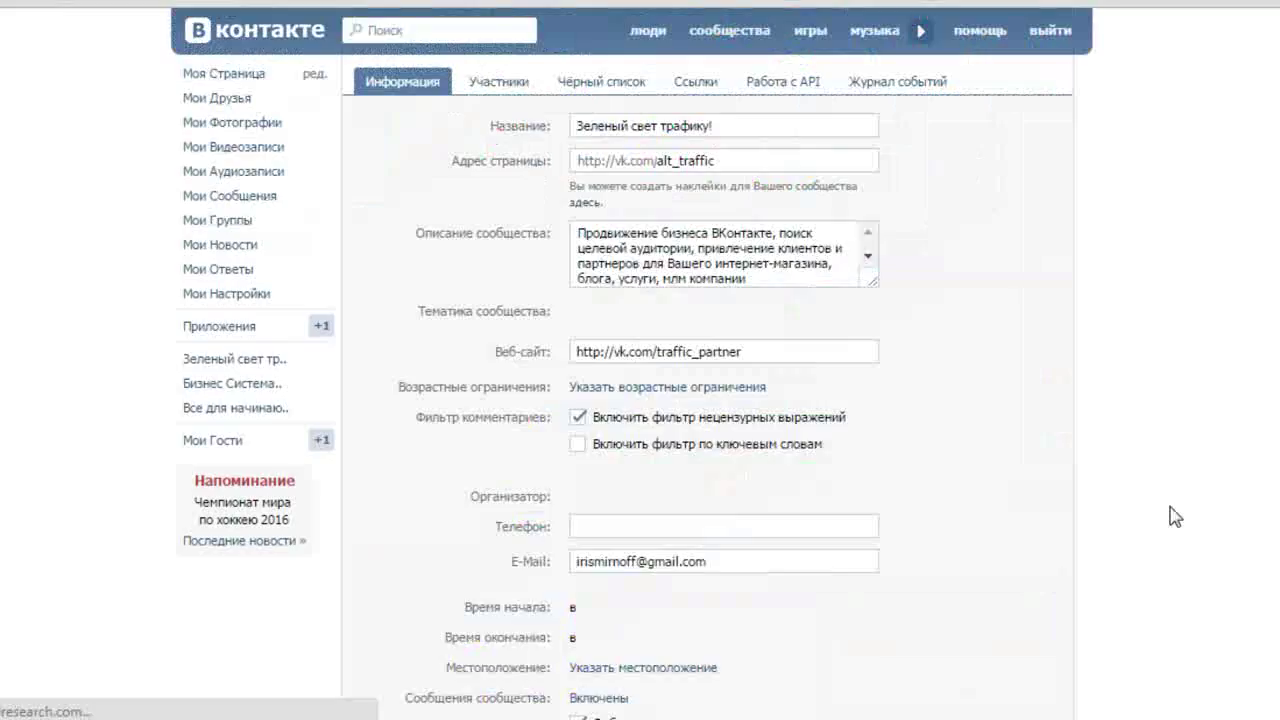
pyautogui.scroll(-4, 929, 280)
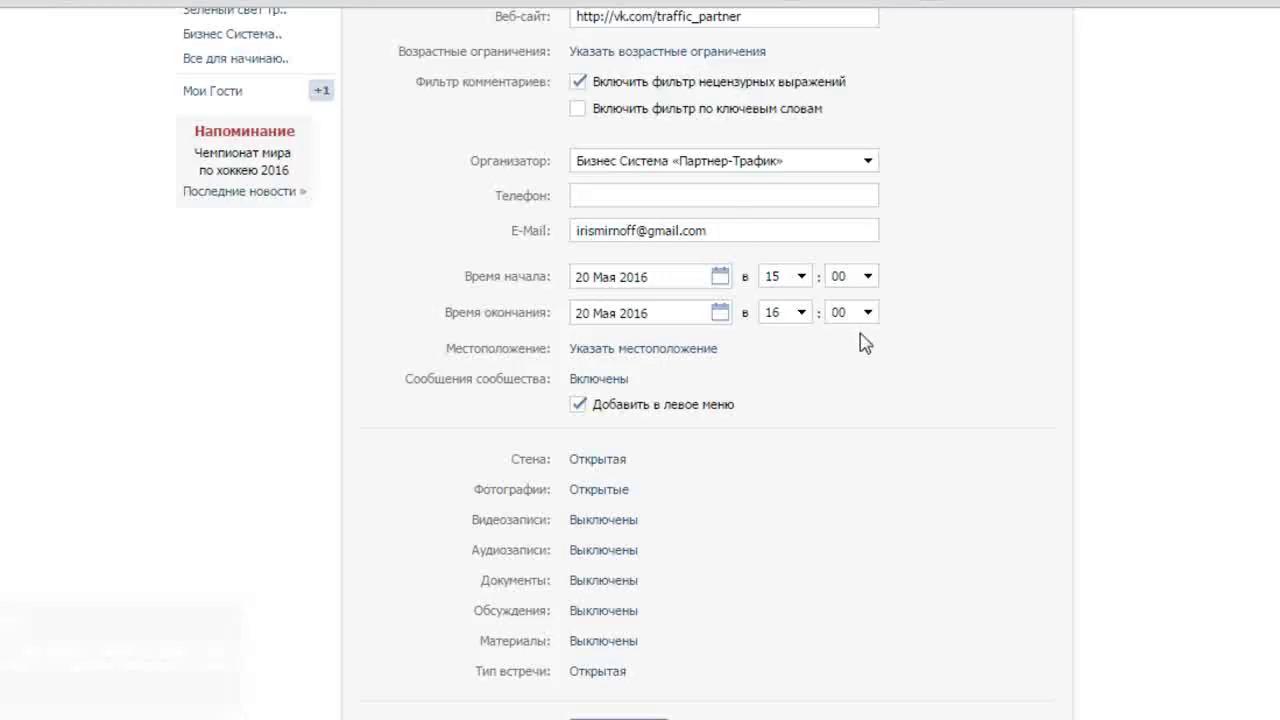
pyautogui.click(721, 282)
pyautogui.click(737, 452)
pyautogui.click(720, 313)
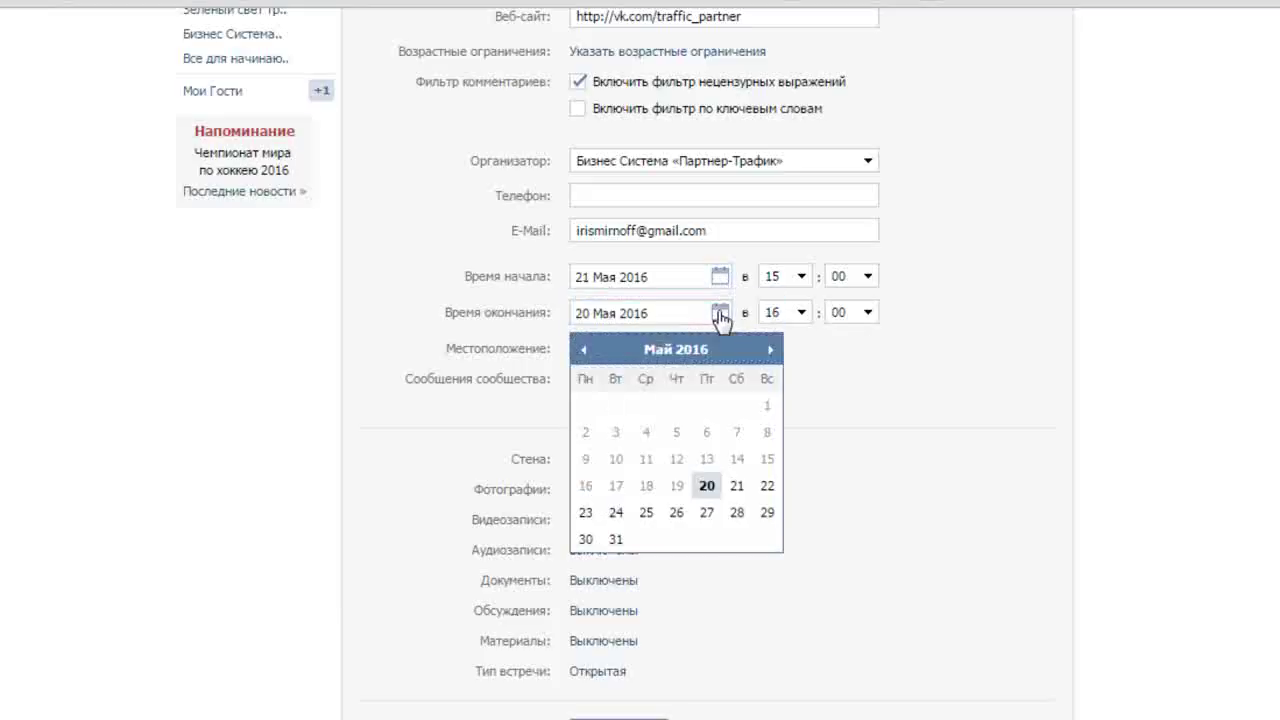
pyautogui.click(737, 487)
# Save the event settings, skipping the phone number linking and submitting the verification code from the picture
pyautogui.scroll(-1, 832, 458)
pyautogui.scroll(-2, 832, 458)
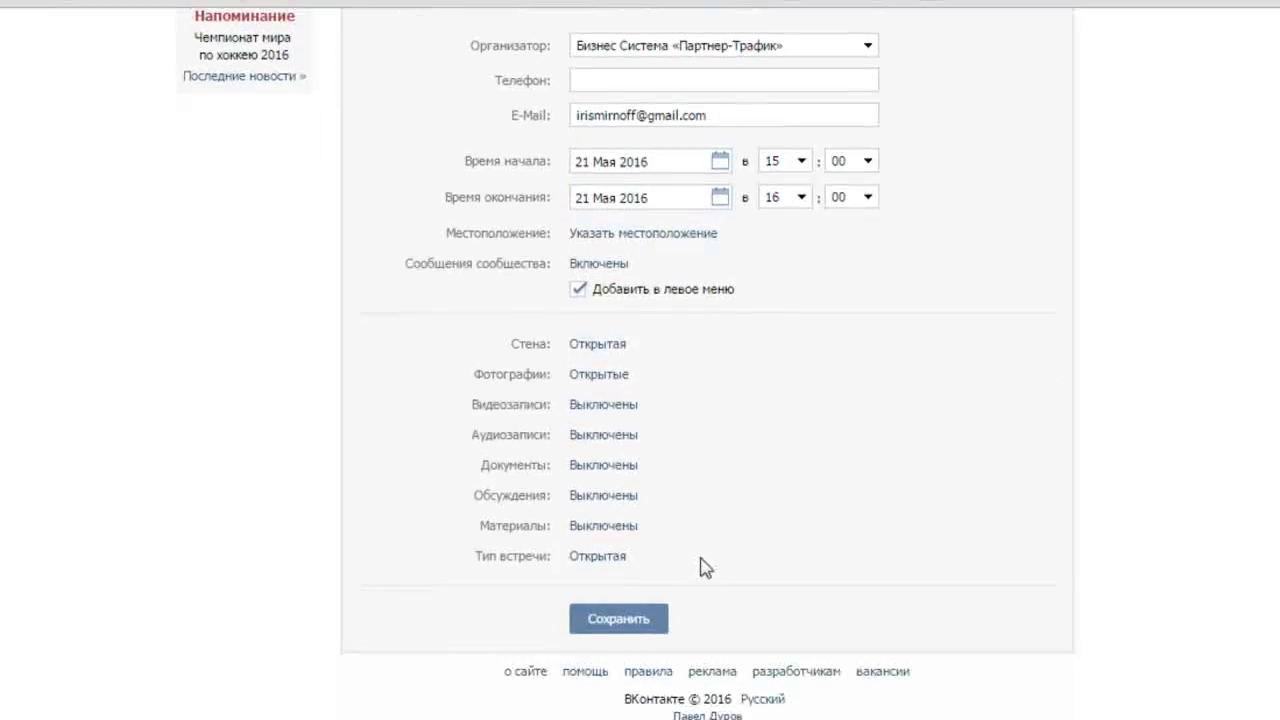
pyautogui.click(640, 626)
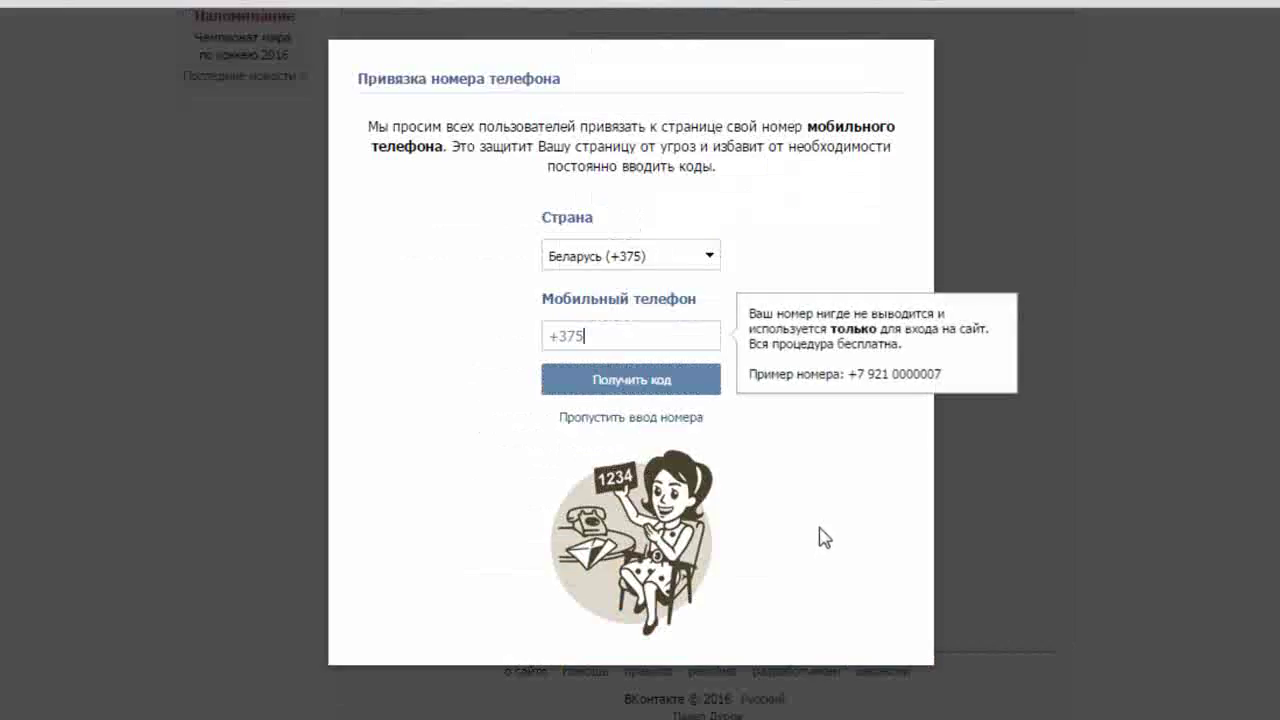
pyautogui.click(646, 418)
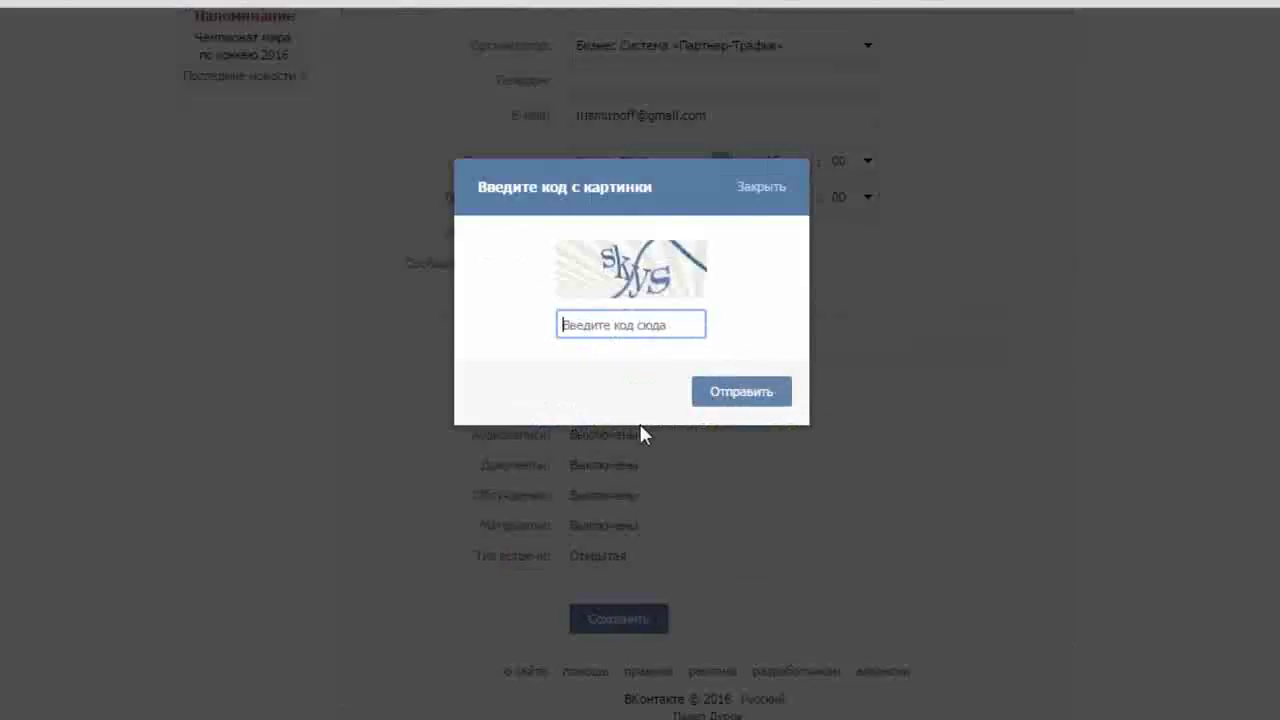
pyautogui.write('sk')
pyautogui.press('BackSpace')
pyautogui.press('BackSpace')
pyautogui.write('sk')
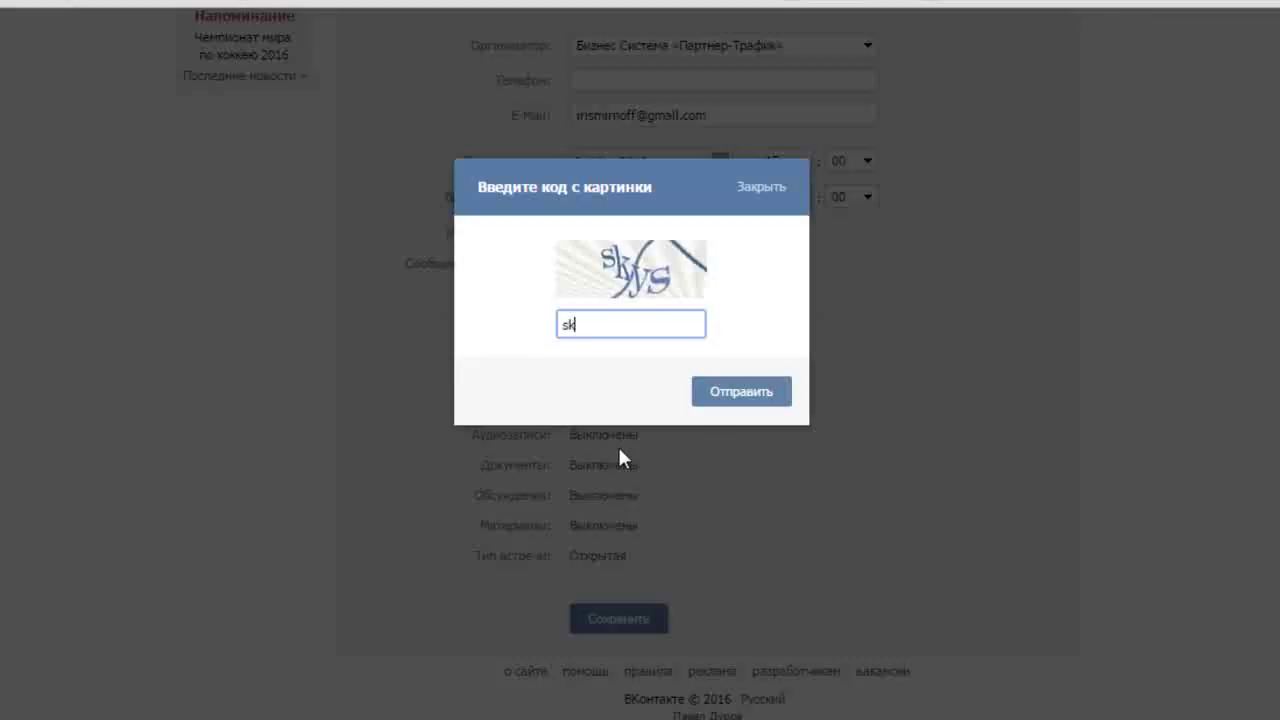
pyautogui.write('ys')
pyautogui.click(741, 402)
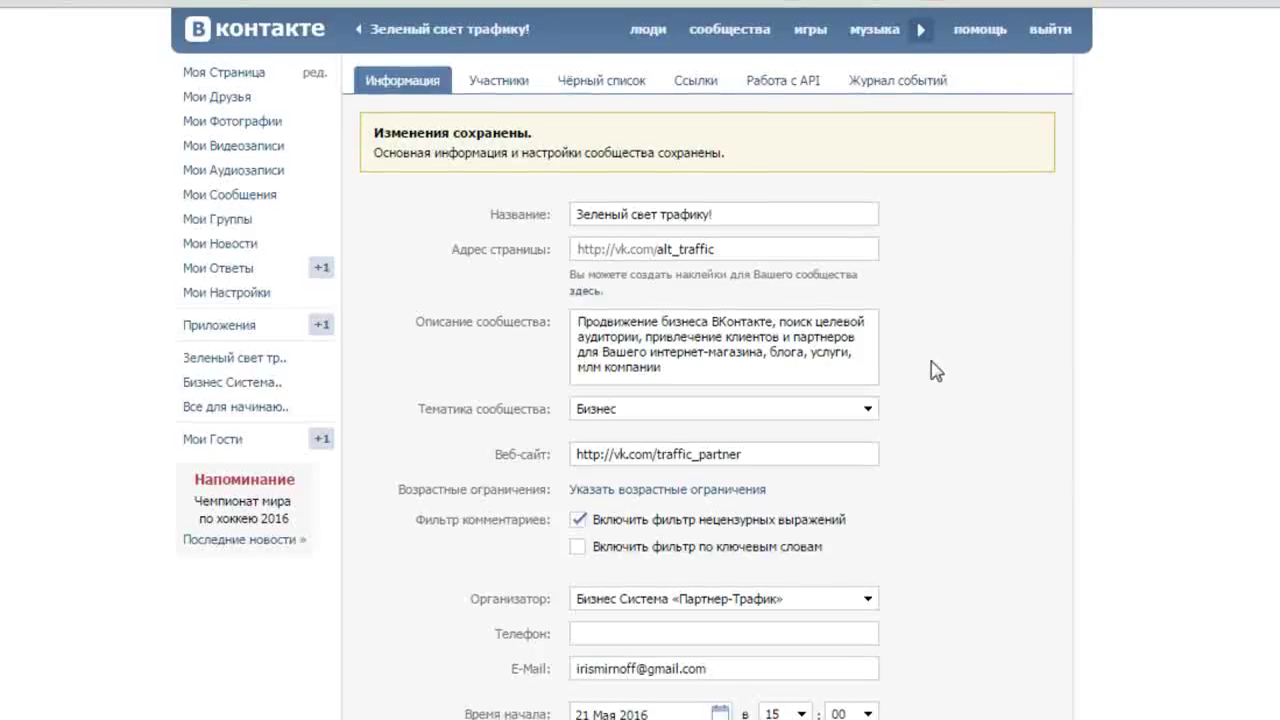
# Review the saved event dates in the settings and return to the «Зеленый свет трафику!» event page
pyautogui.scroll(-3, 935, 370)
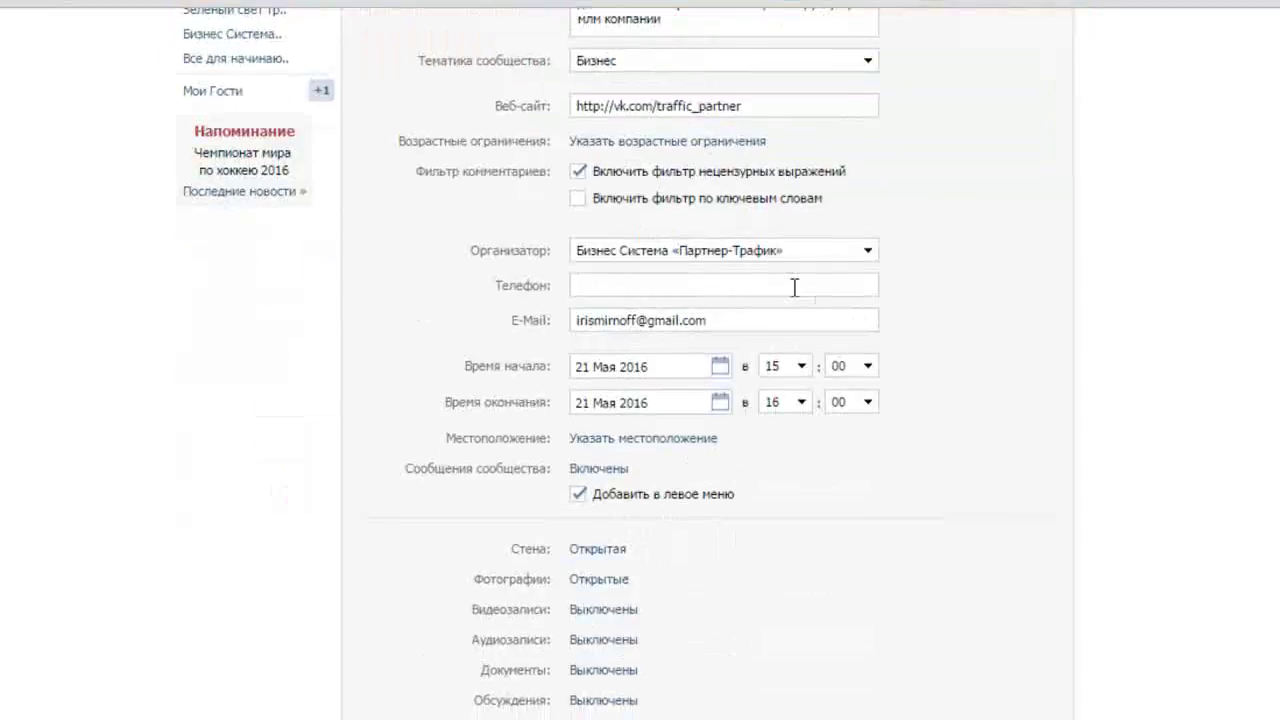
pyautogui.scroll(1, 568, 370)
pyautogui.scroll(2, 565, 382)
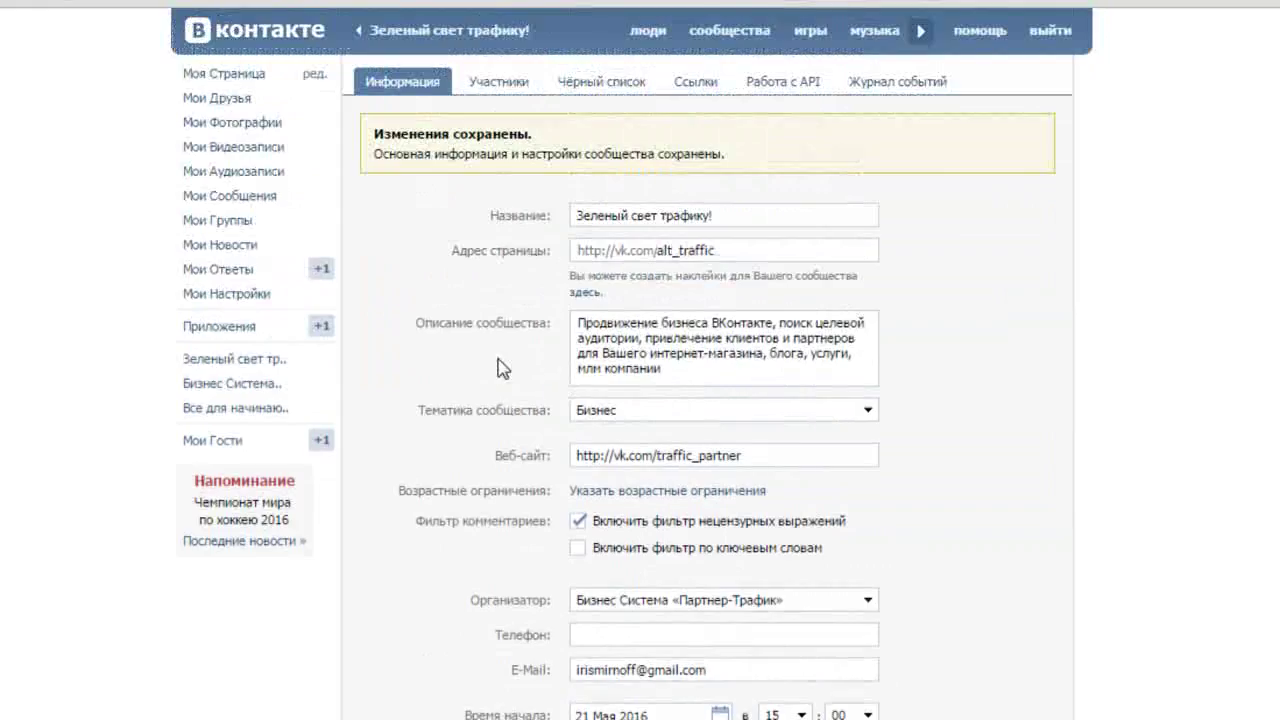
pyautogui.click(253, 368)
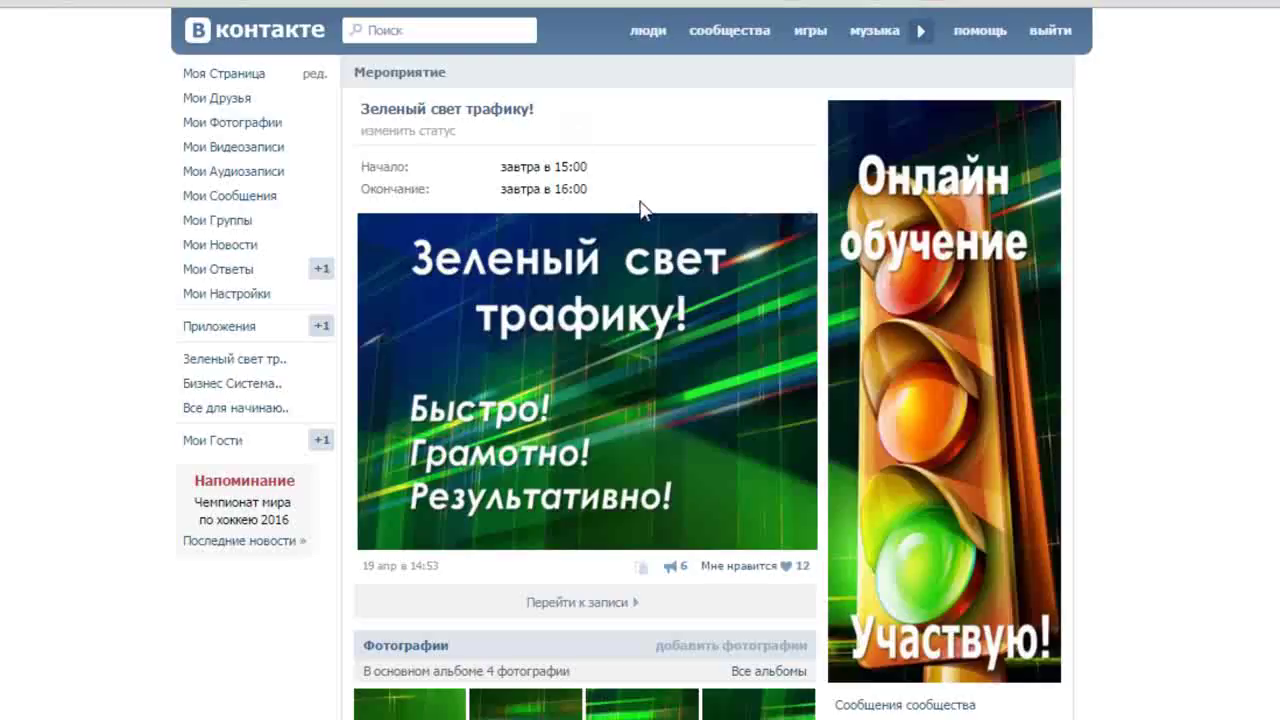
# Bring up the attendance choices for changing the decision on going to the «Зеленый свет трафику!» event
pyautogui.scroll(-3, 640, 208)
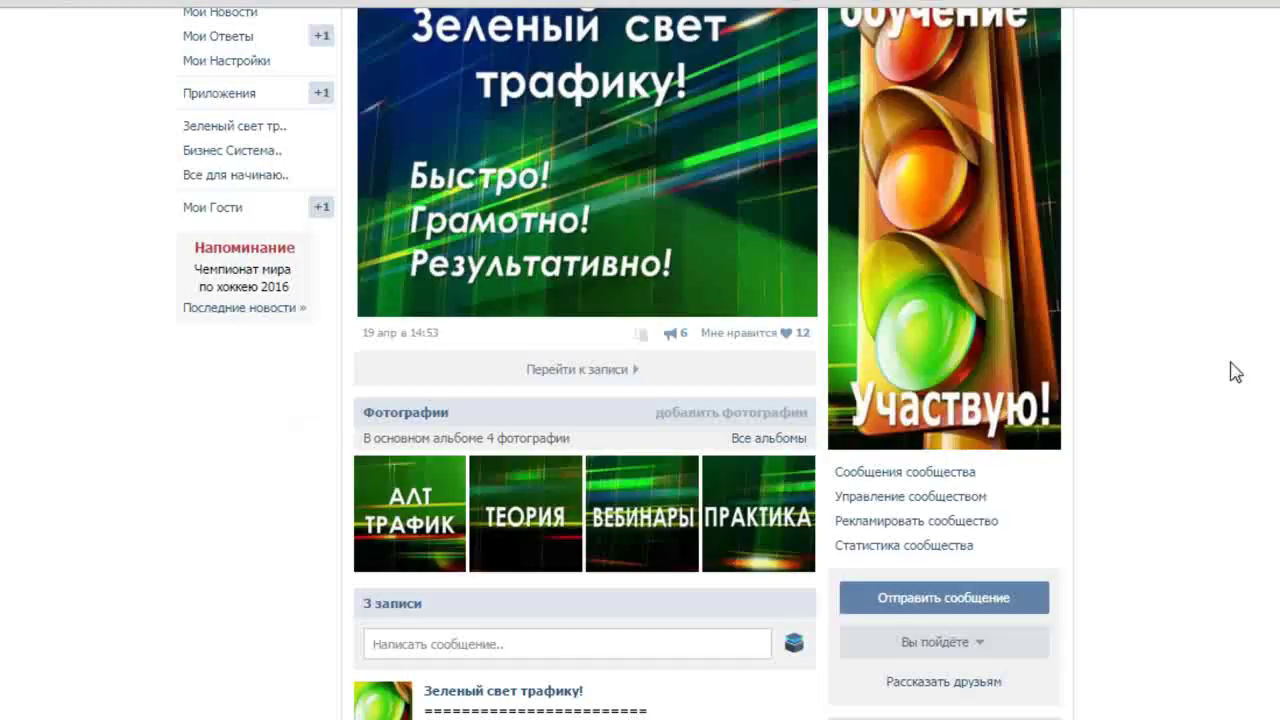
pyautogui.scroll(-3, 1168, 364)
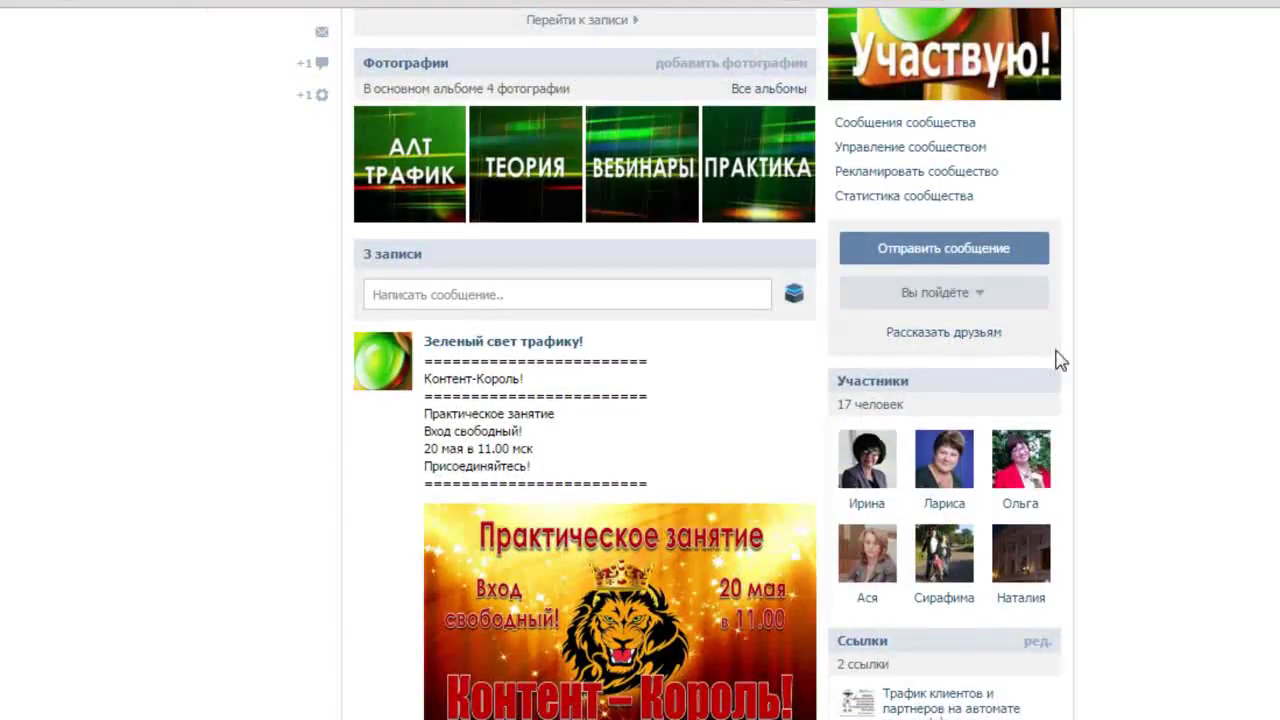
pyautogui.click(984, 306)
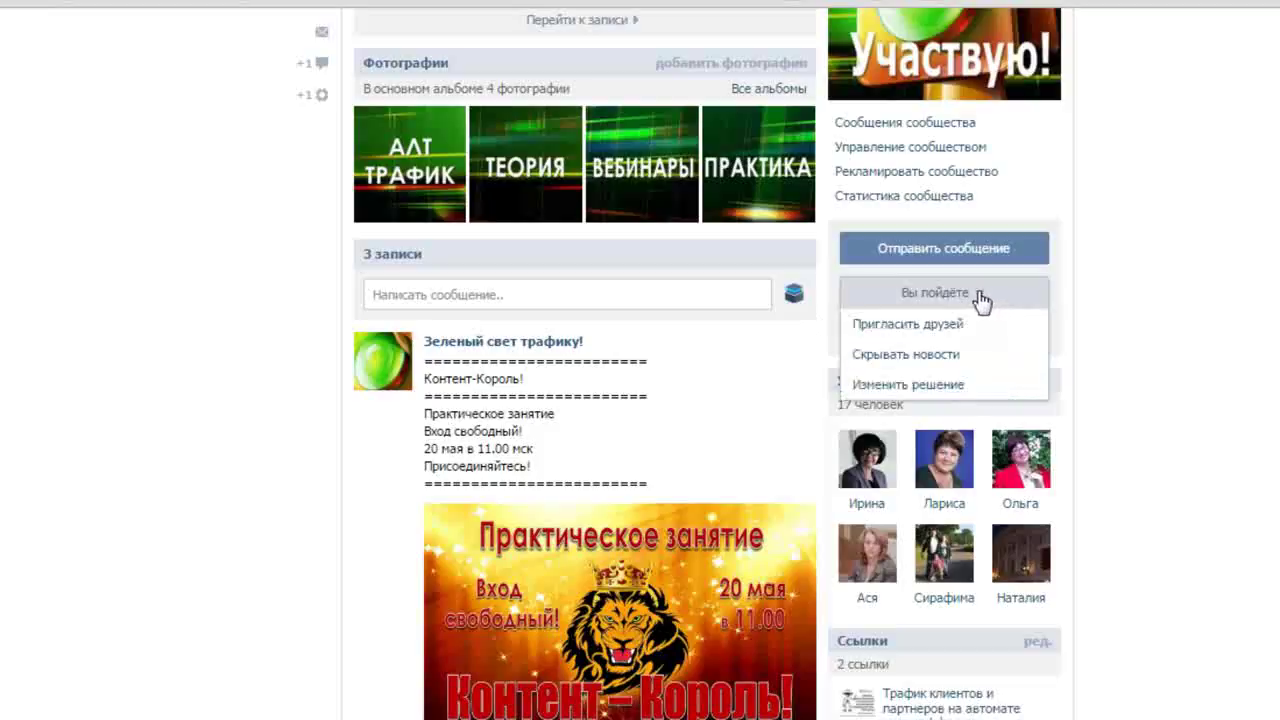
pyautogui.click(930, 392)
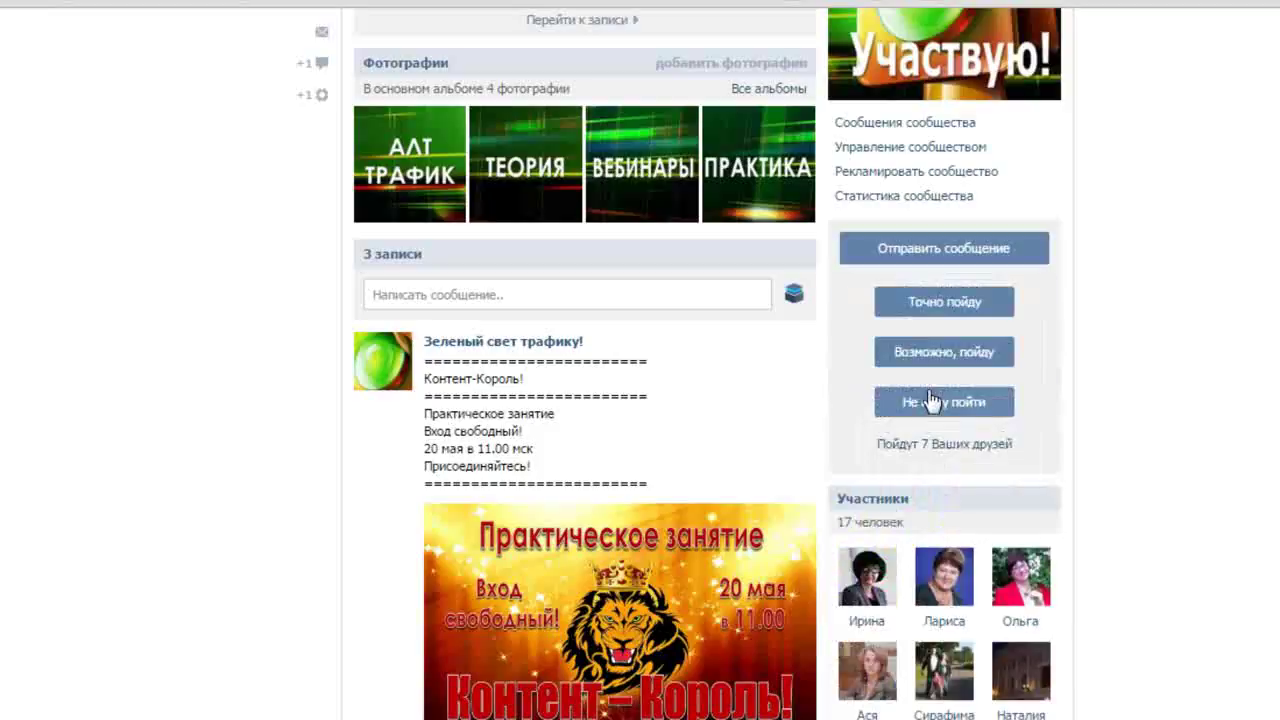